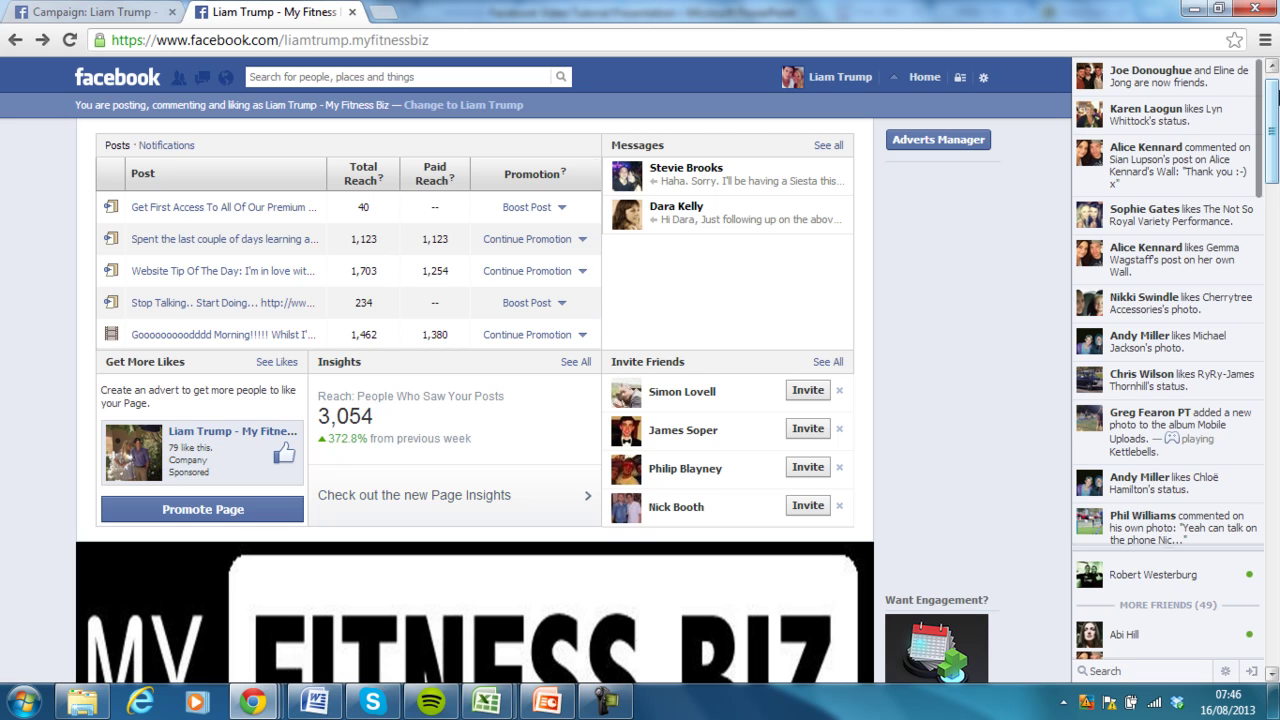
# - Examine the targeting and performance of the My Fitness Biz advert and sponsored story in the existing page-likes campaign
pyautogui.moveTo(1277, 85); pyautogui.dragTo(1276, 140)
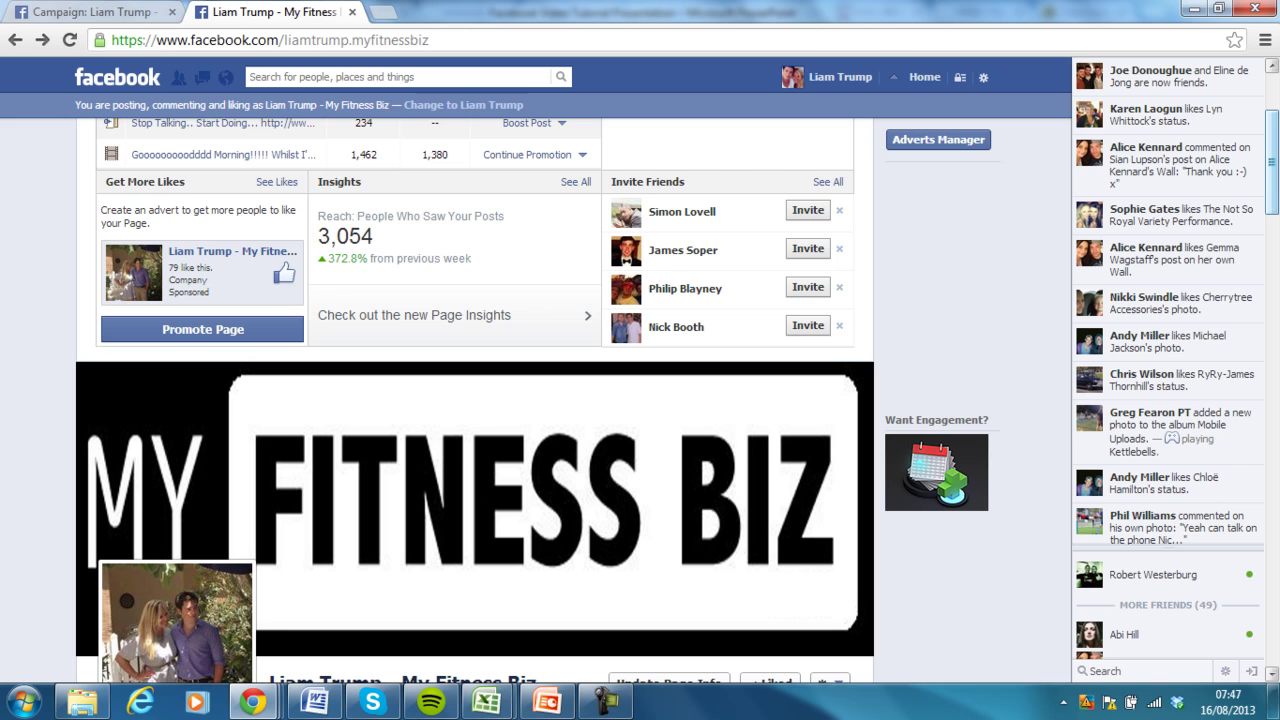
pyautogui.click(80, 10)
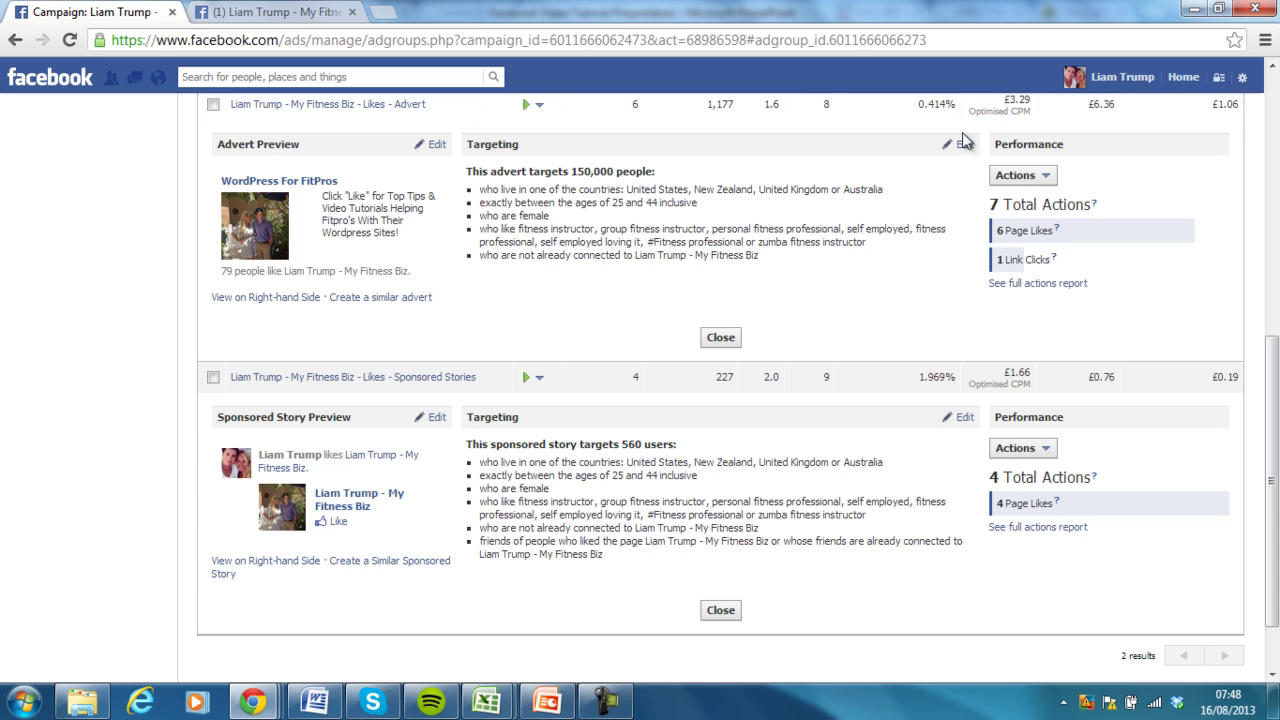
pyautogui.scroll(1, 1275, 372)
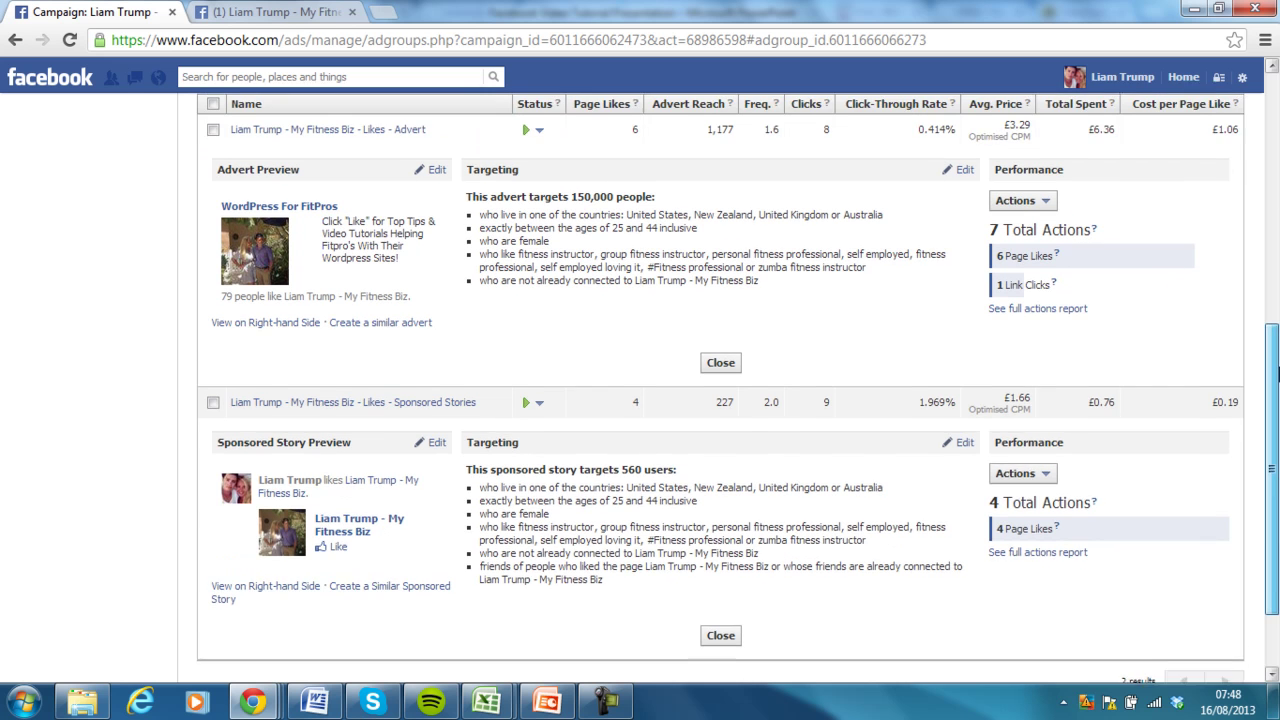
pyautogui.scroll(1, 1277, 372)
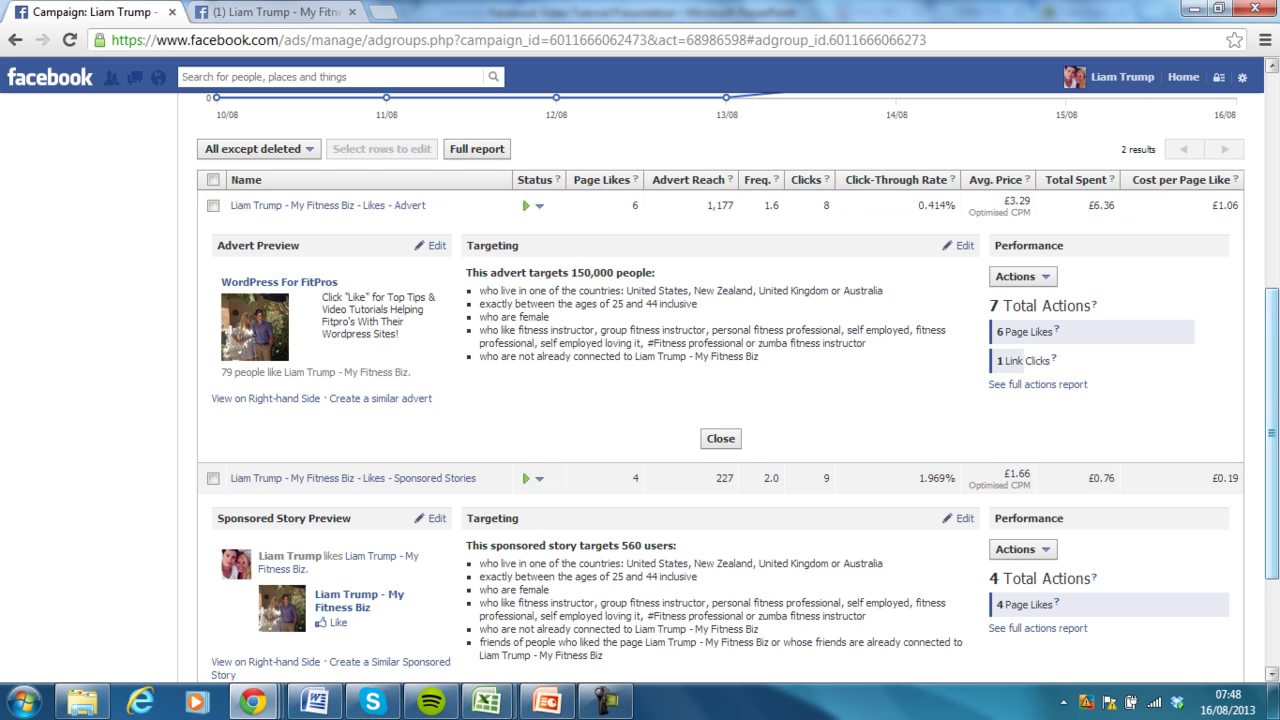
pyautogui.scroll(-1, 1277, 343)
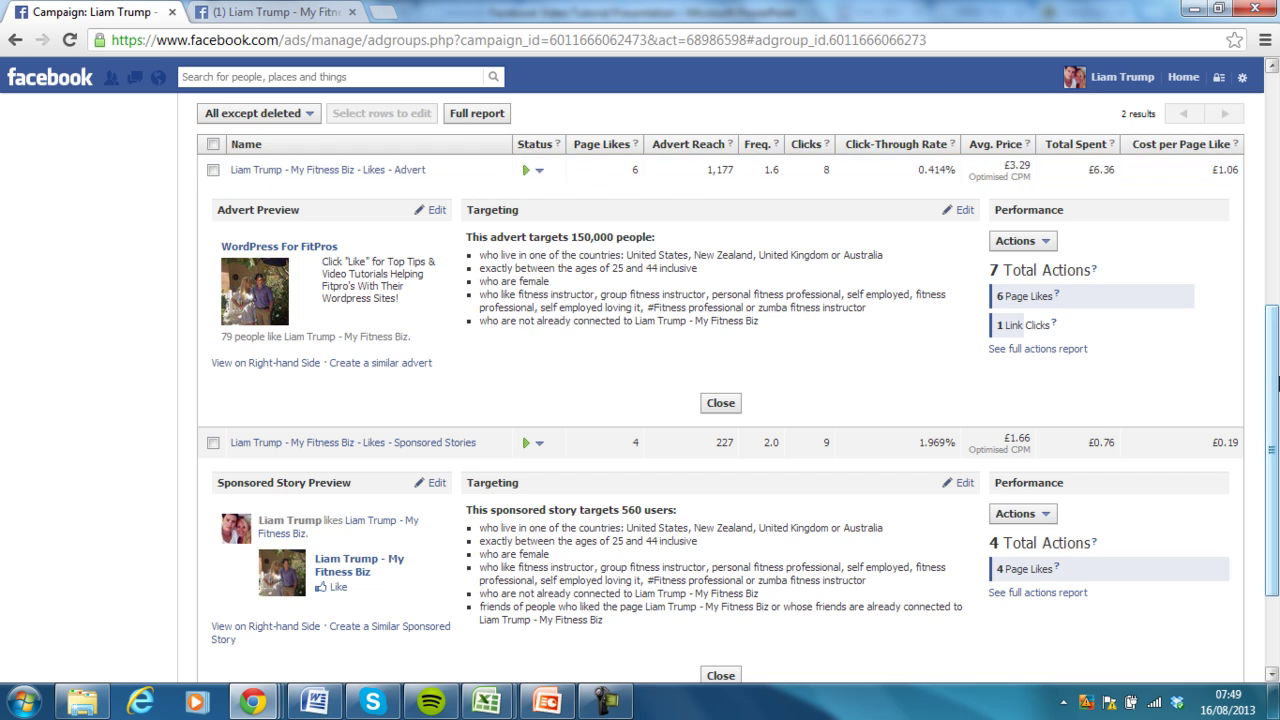
pyautogui.scroll(2, 1231, 193)
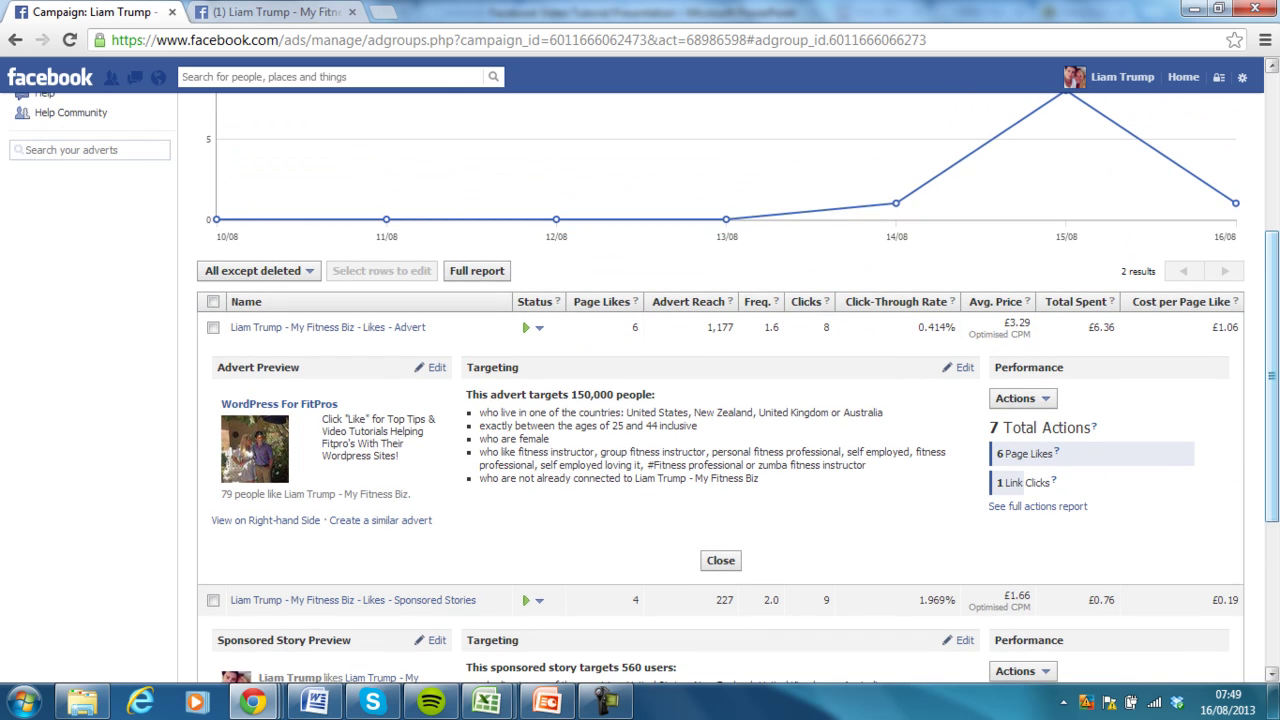
# - Open the My Fitness Biz page's Insights and review the overview of page likes, post reach and engagement
pyautogui.click(280, 11)
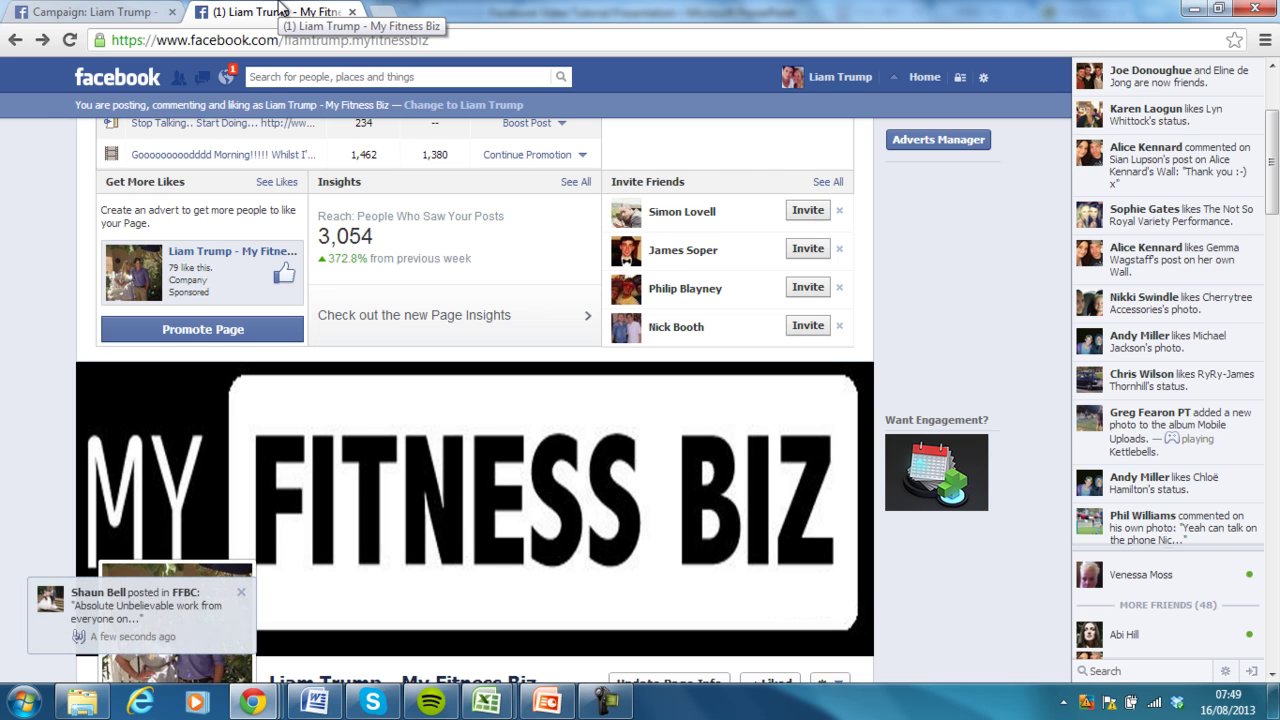
pyautogui.click(241, 592)
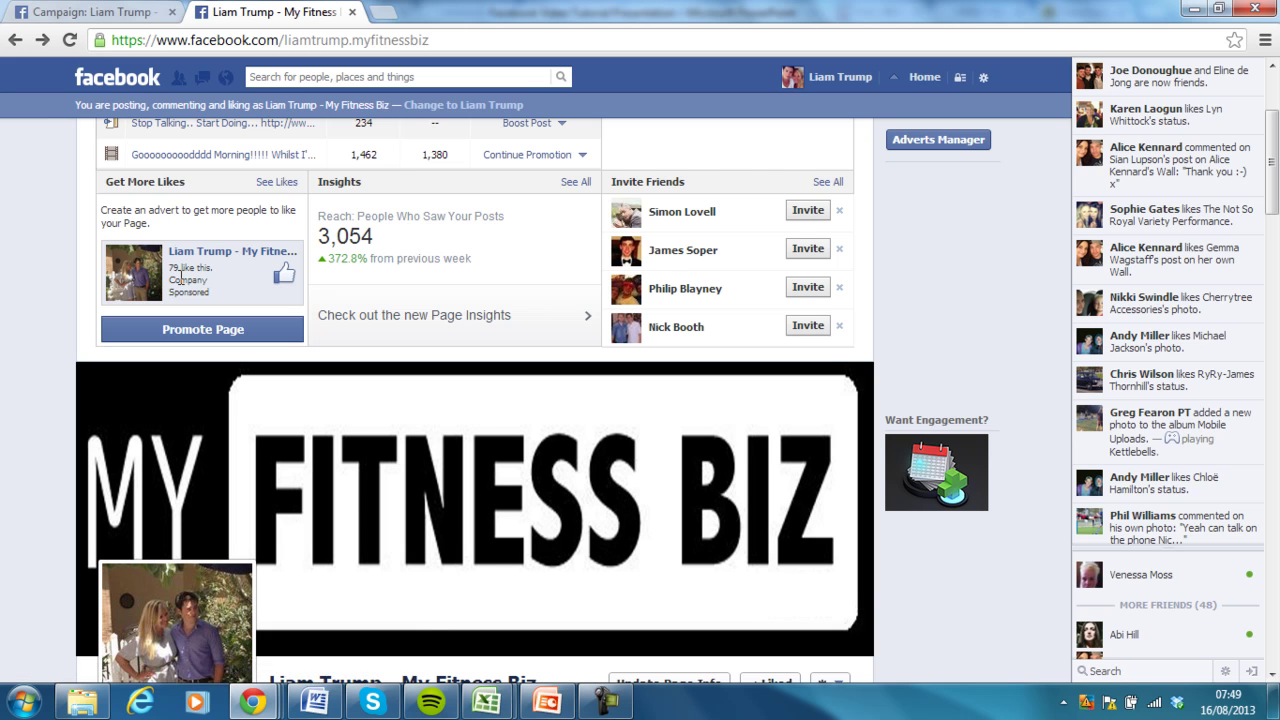
pyautogui.click(431, 326)
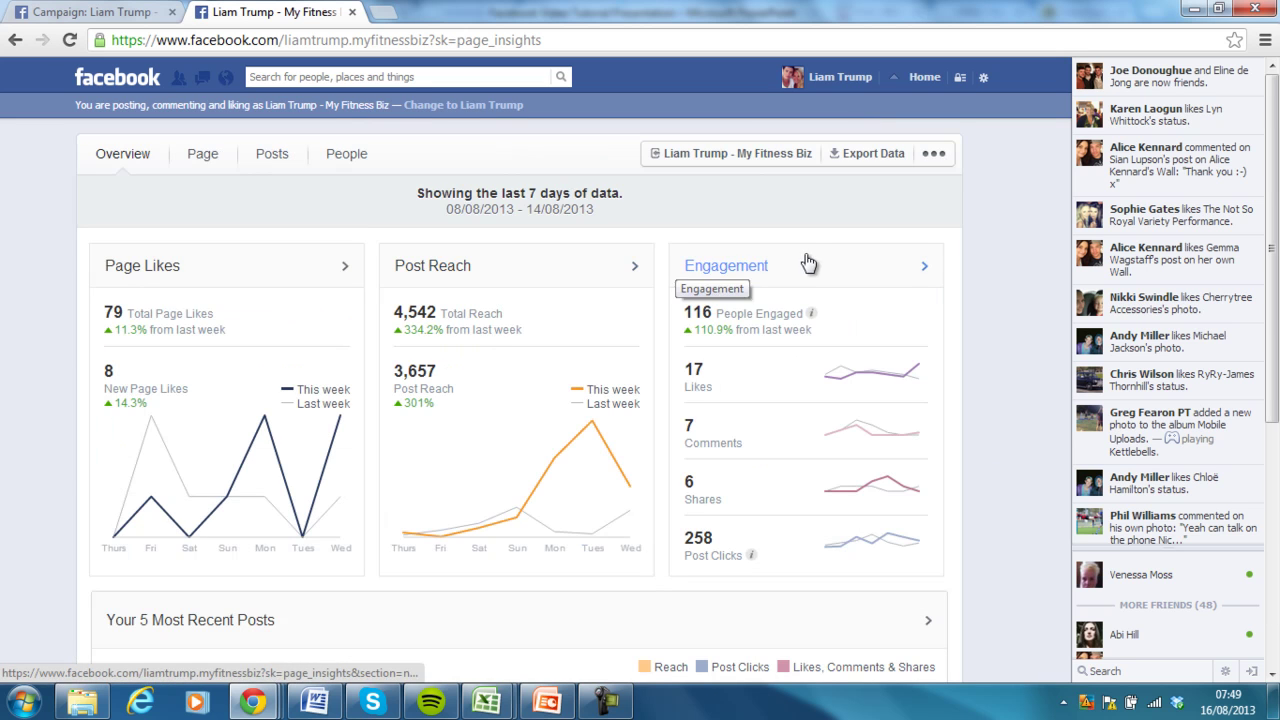
pyautogui.moveTo(1273, 141); pyautogui.dragTo(1277, 175)
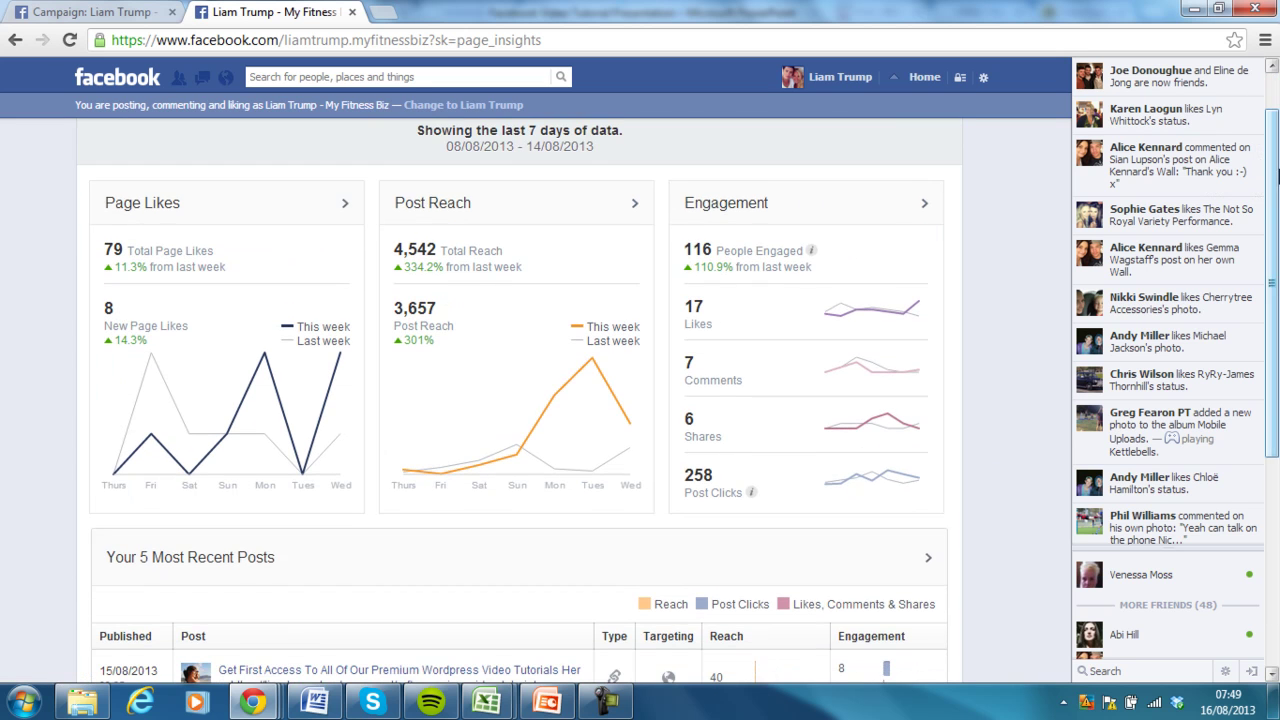
pyautogui.scroll(-1, 1277, 175)
pyautogui.scroll(1, 1277, 175)
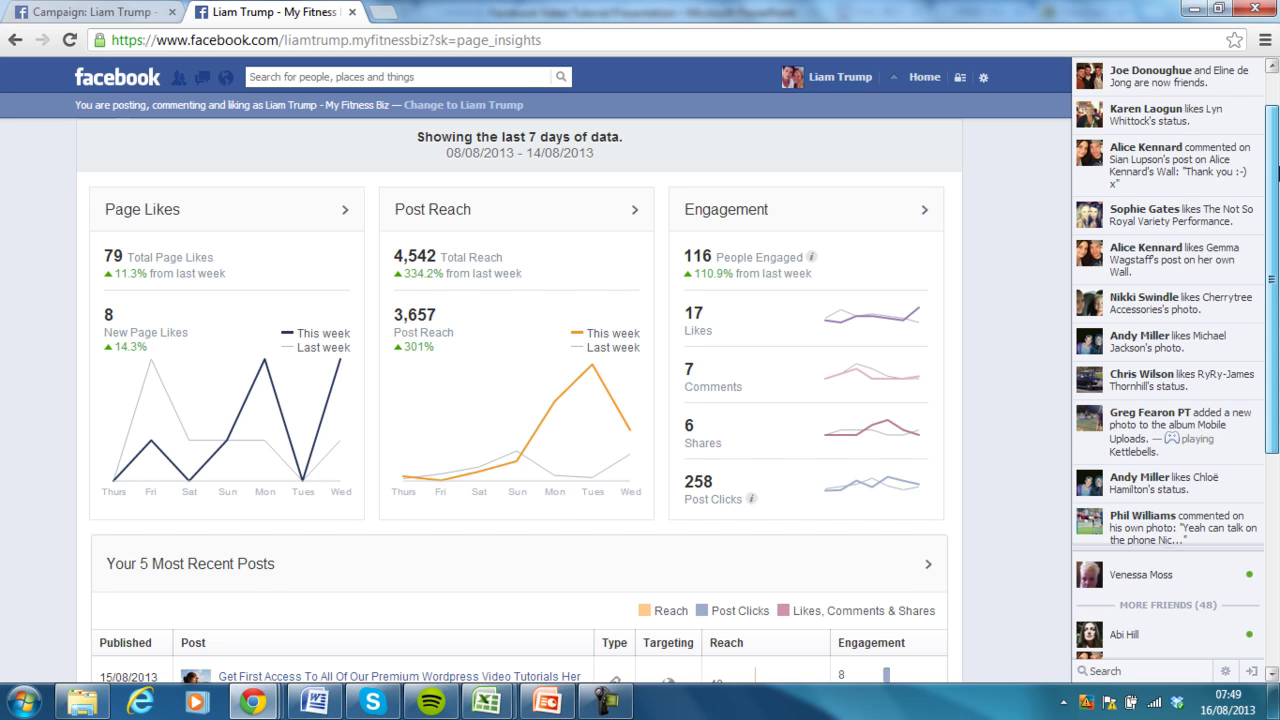
pyautogui.moveTo(1278, 172); pyautogui.dragTo(1277, 145)
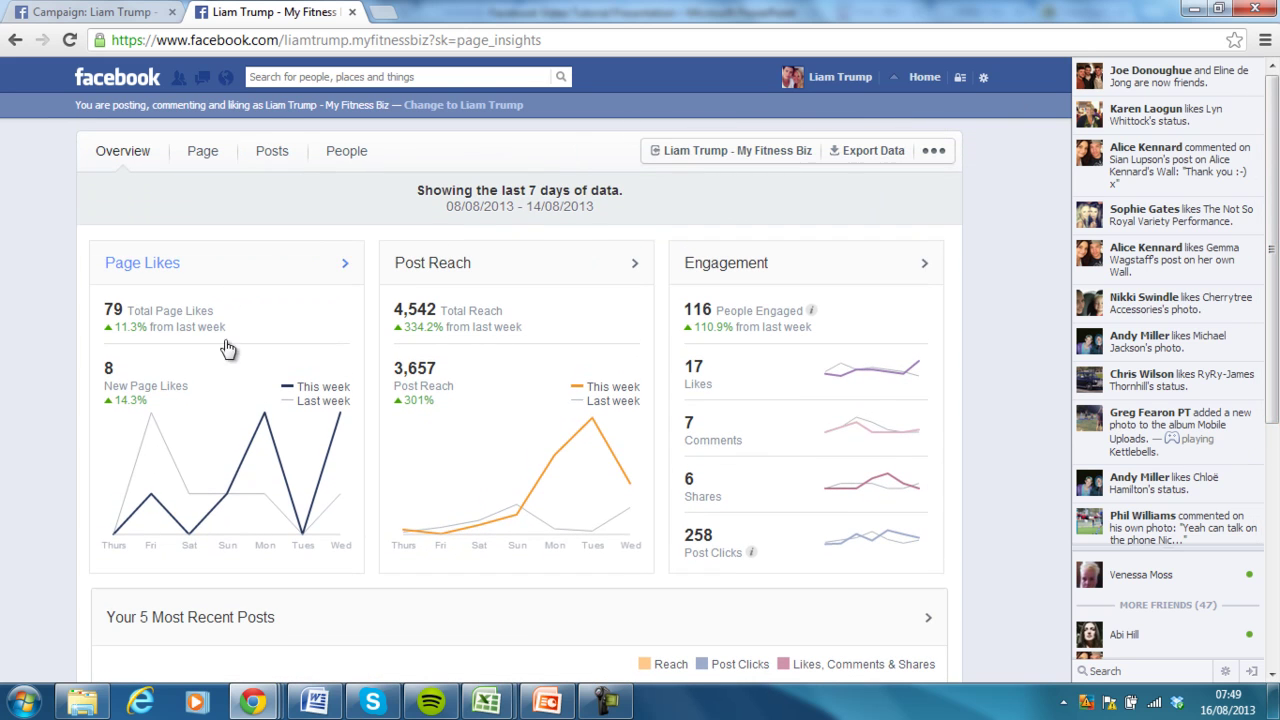
# - Examine the age, gender, geography and language breakdown of the page's fans in the People insights
pyautogui.click(360, 167)
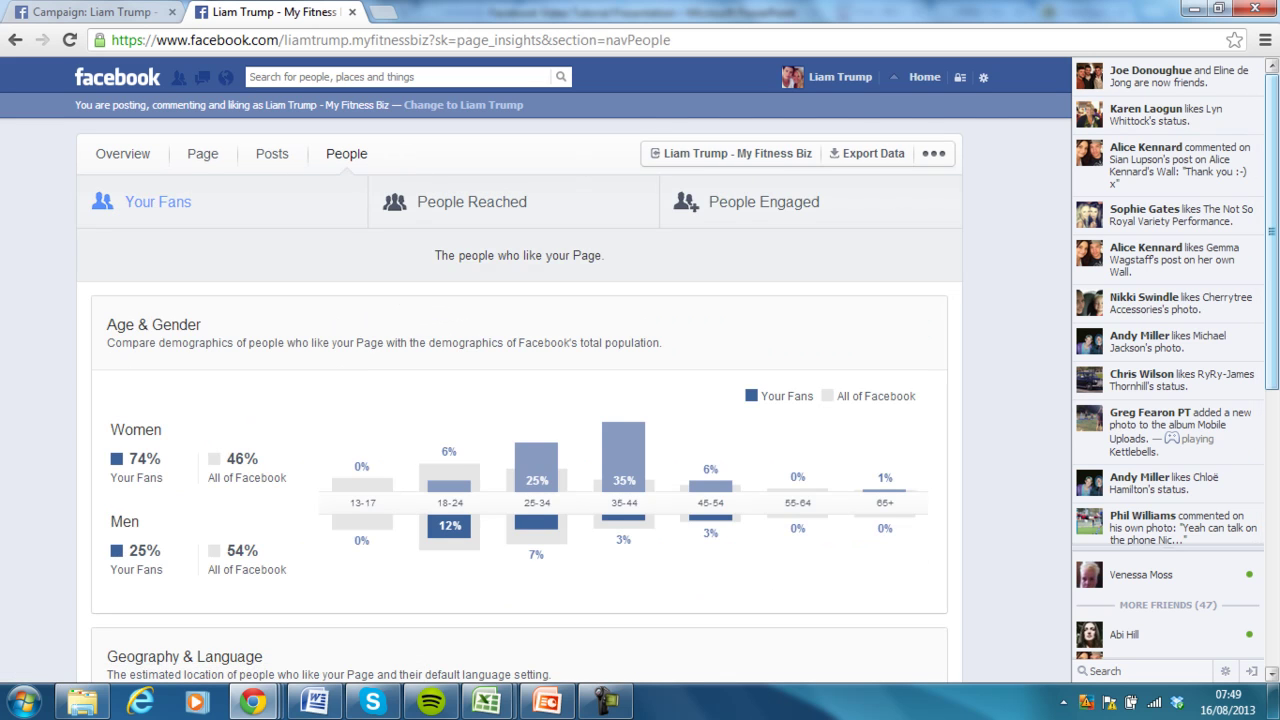
pyautogui.scroll(-1, 518, 400)
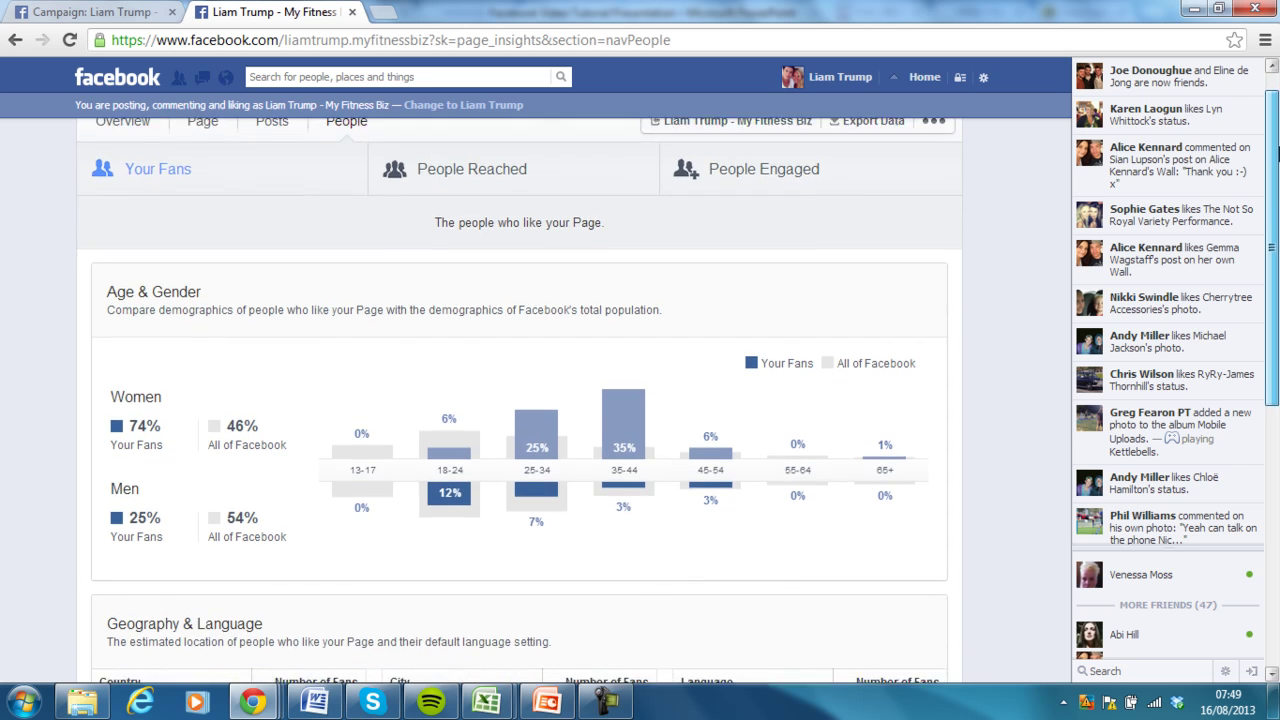
pyautogui.scroll(-1, 1277, 163)
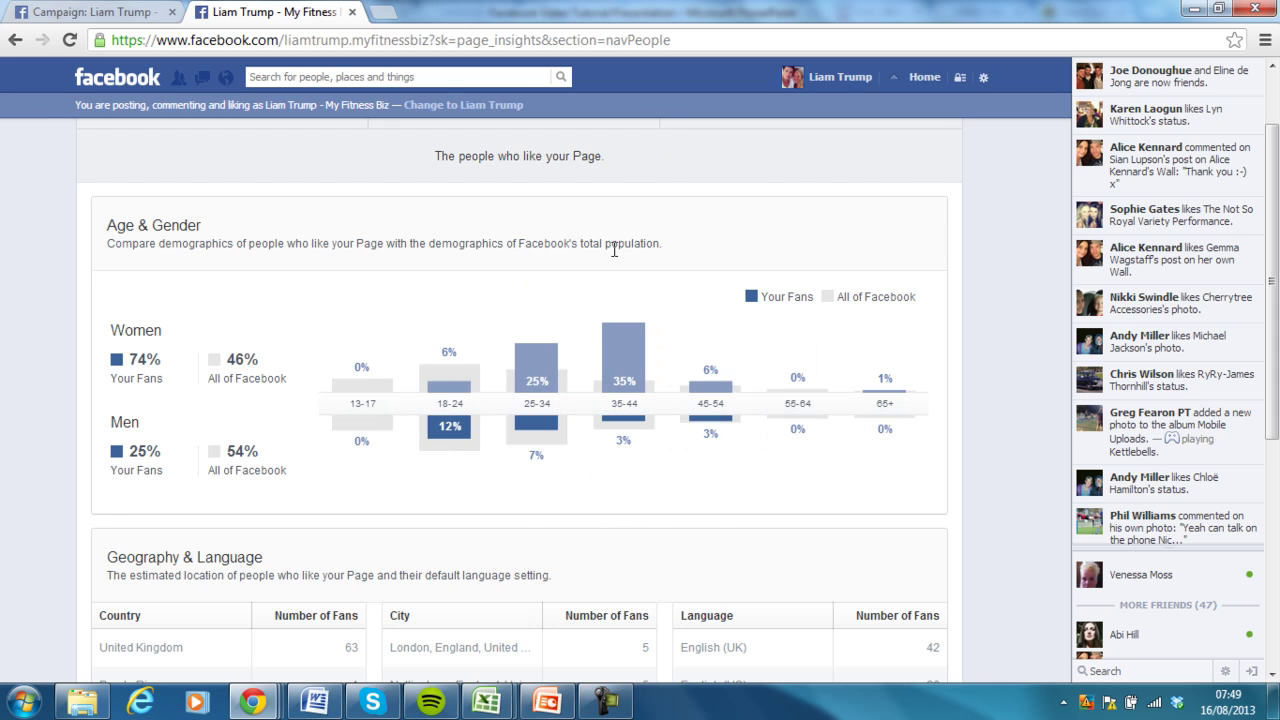
pyautogui.moveTo(627, 370)
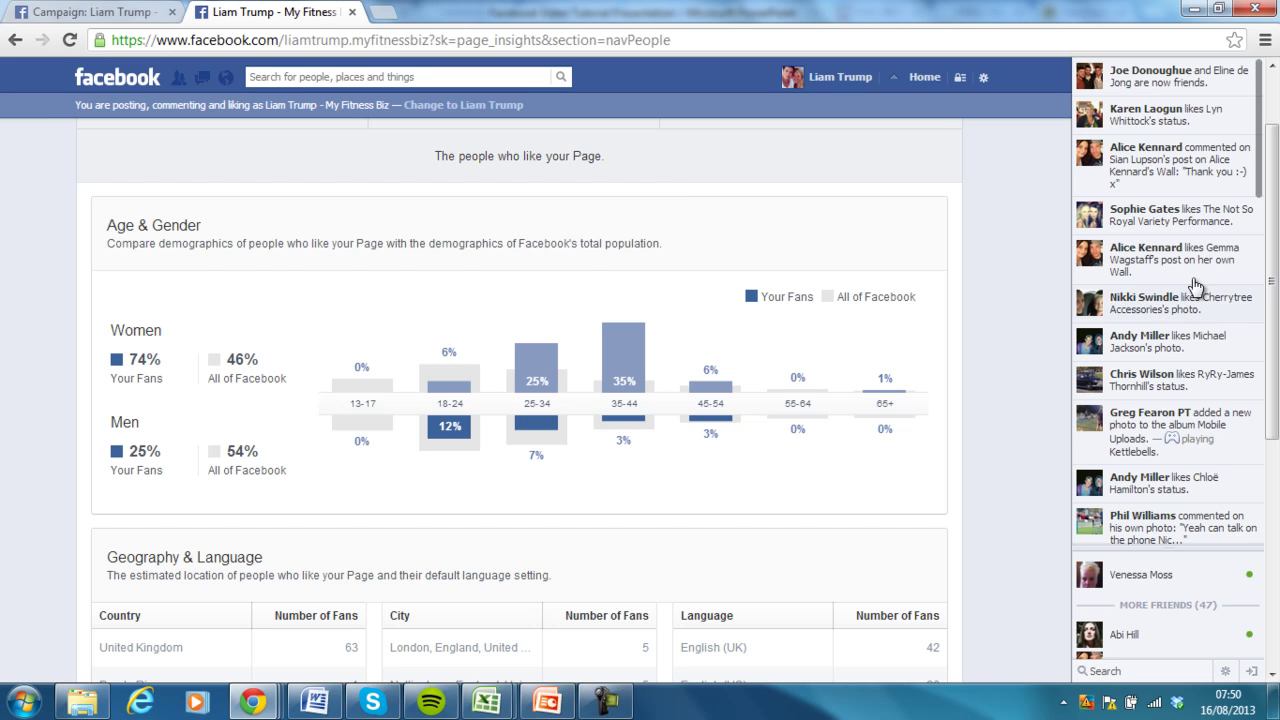
pyautogui.moveTo(1272, 300); pyautogui.dragTo(1272, 329)
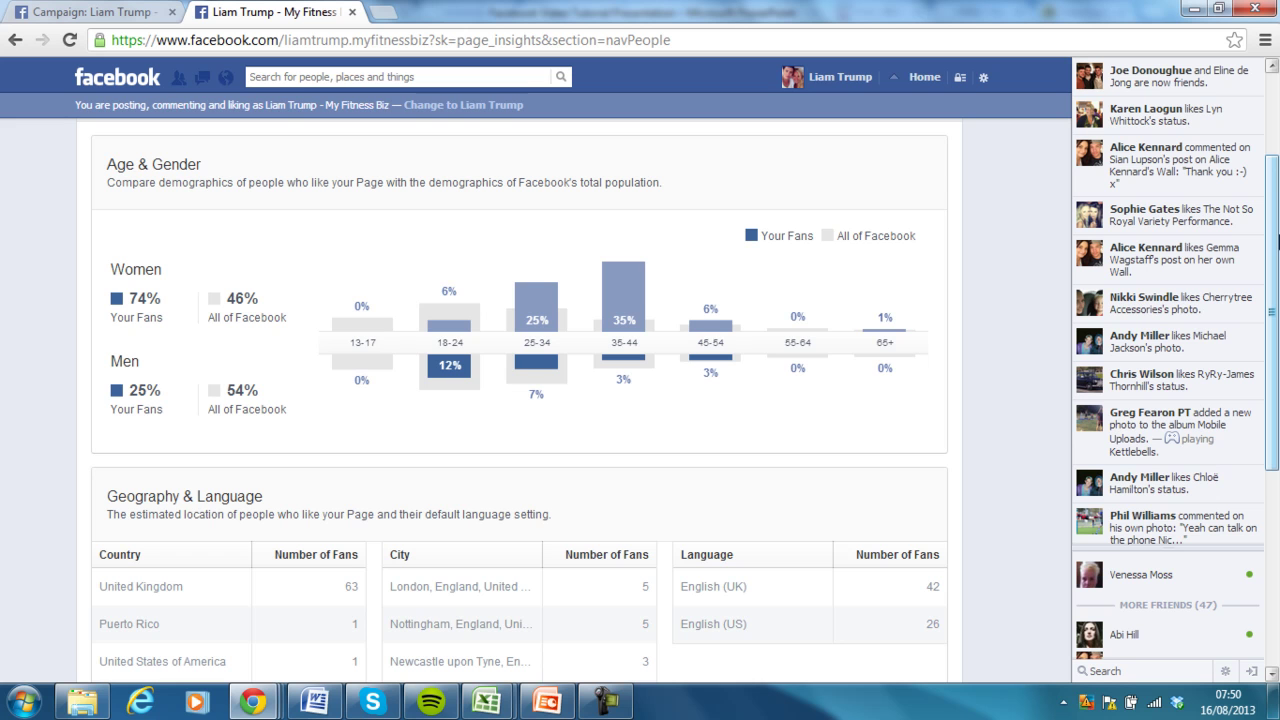
pyautogui.moveTo(1277, 237); pyautogui.dragTo(1023, 306)
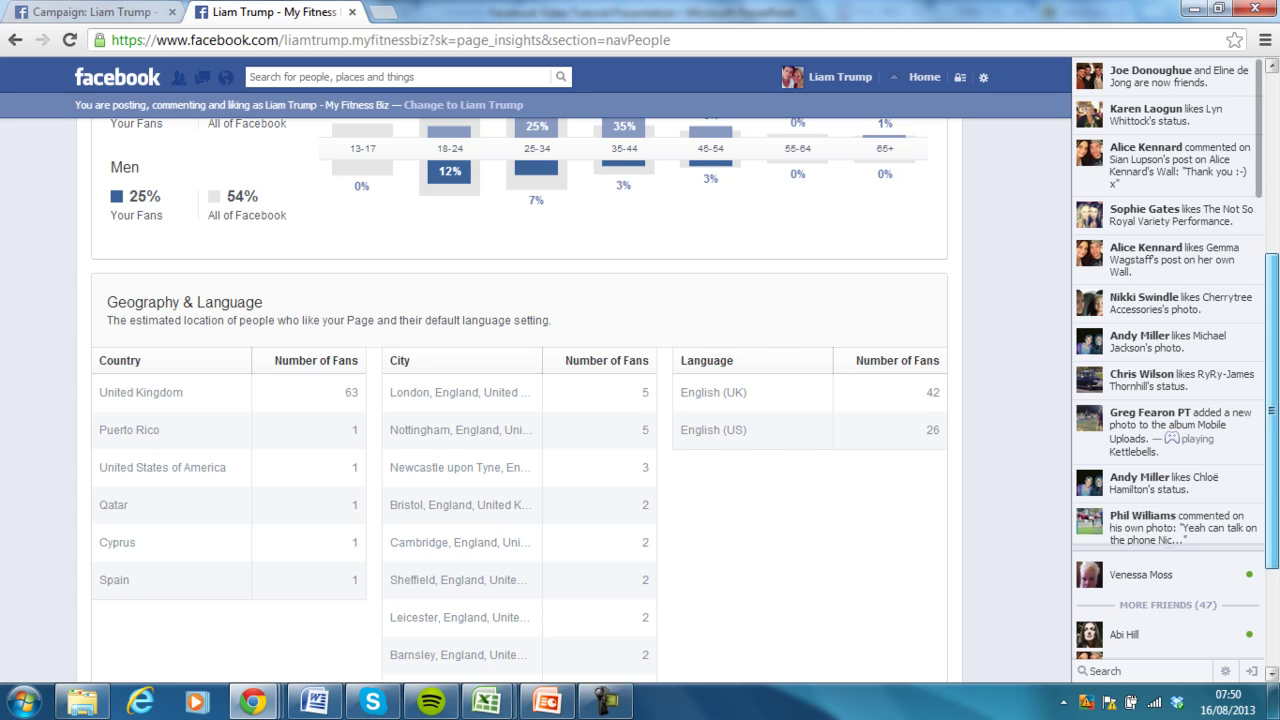
pyautogui.scroll(3, 1277, 379)
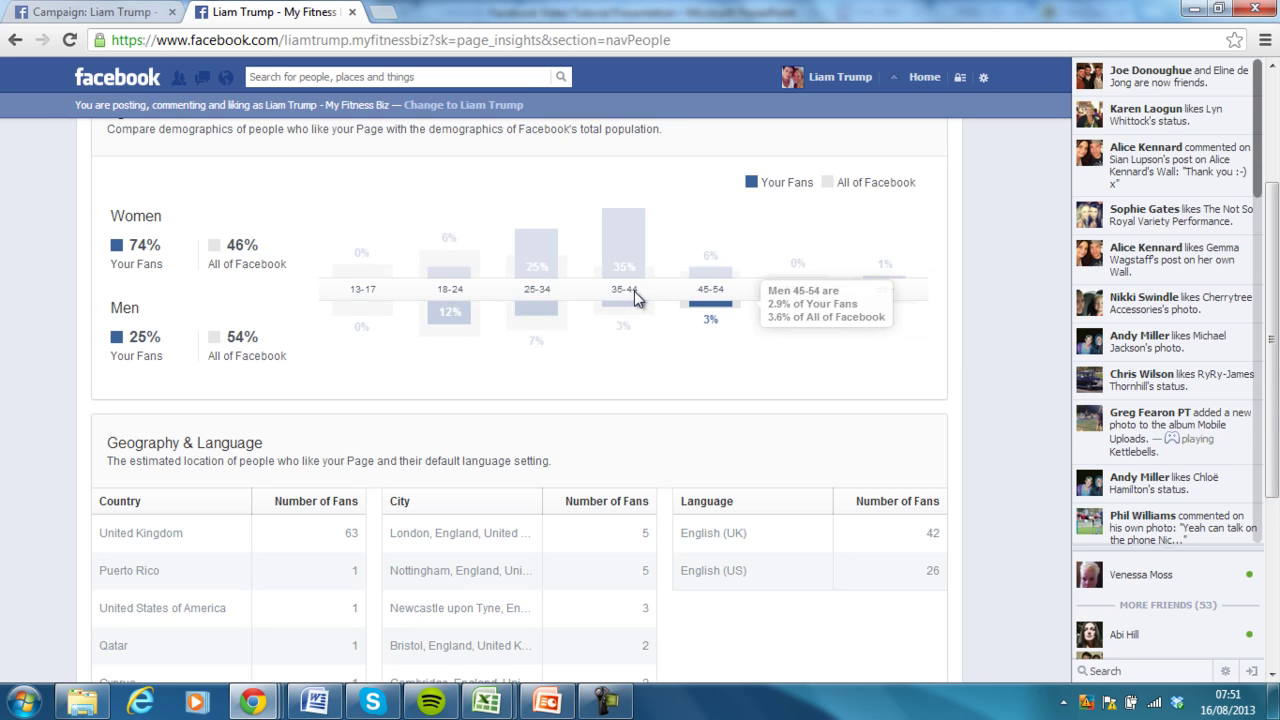
# - Start a new advert from Adverts Manager with the My Fitness Biz page as its destination
pyautogui.click(88, 82)
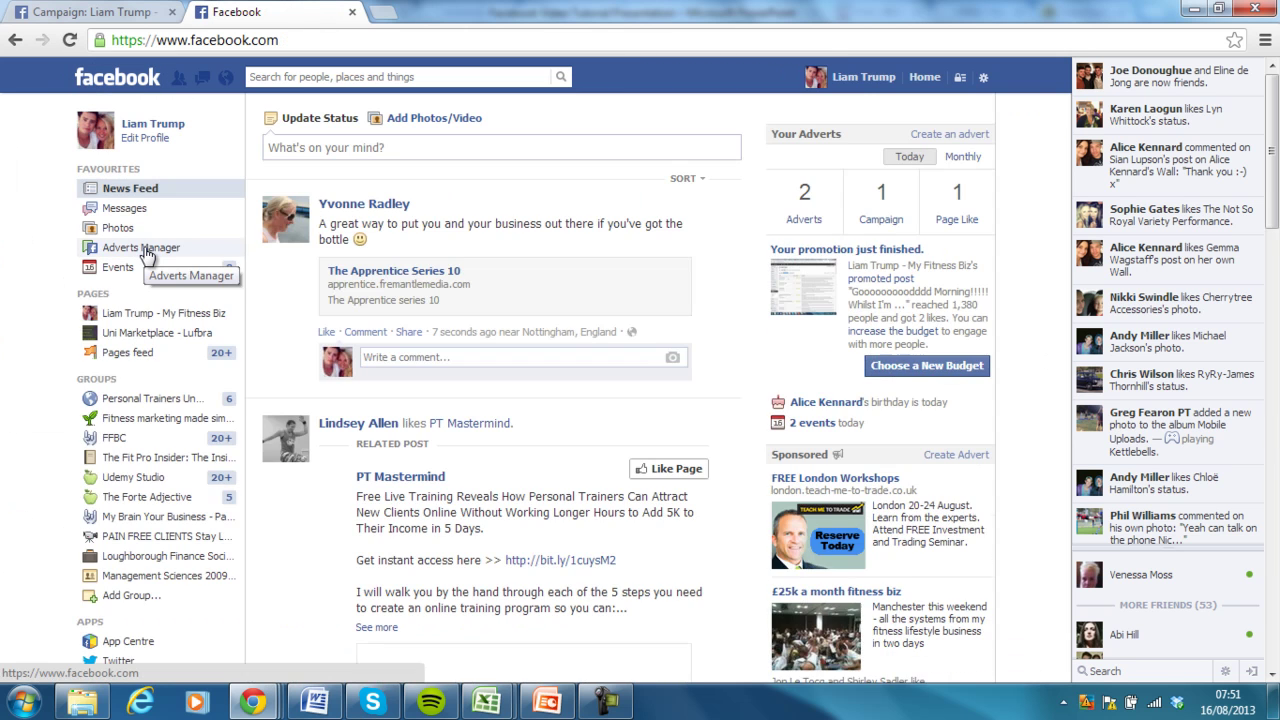
pyautogui.click(141, 248)
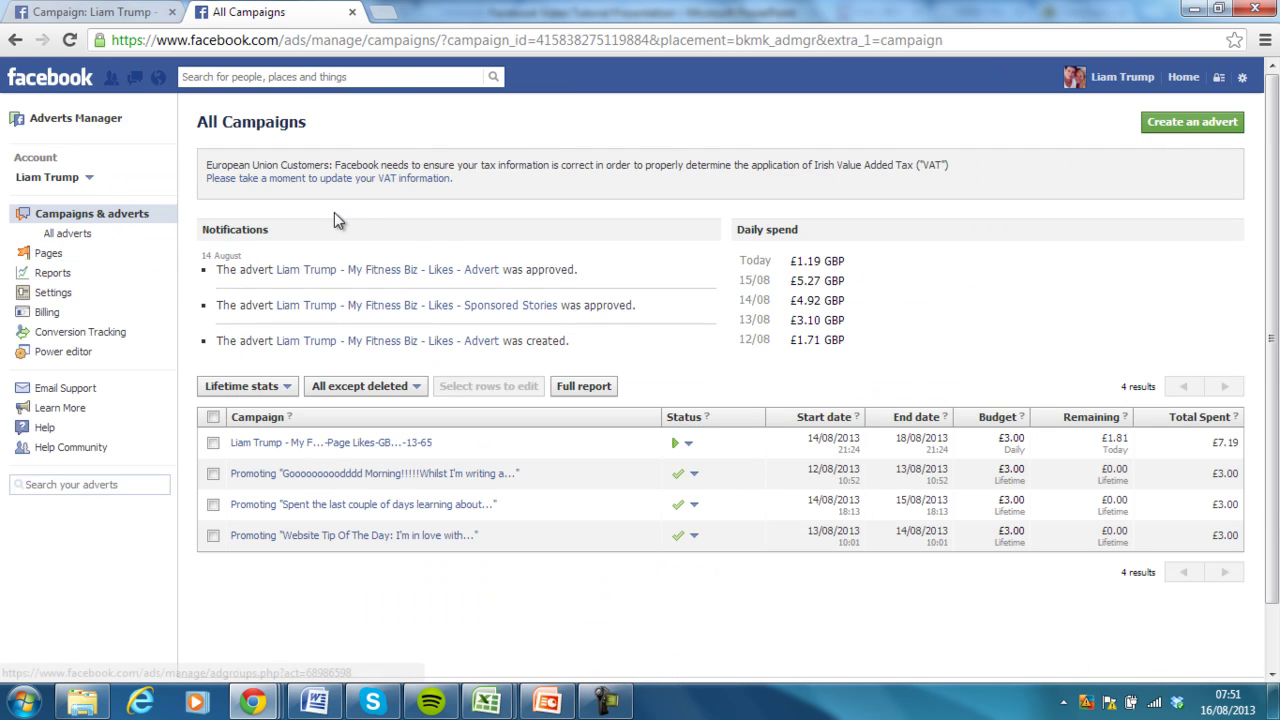
pyautogui.click(1199, 128)
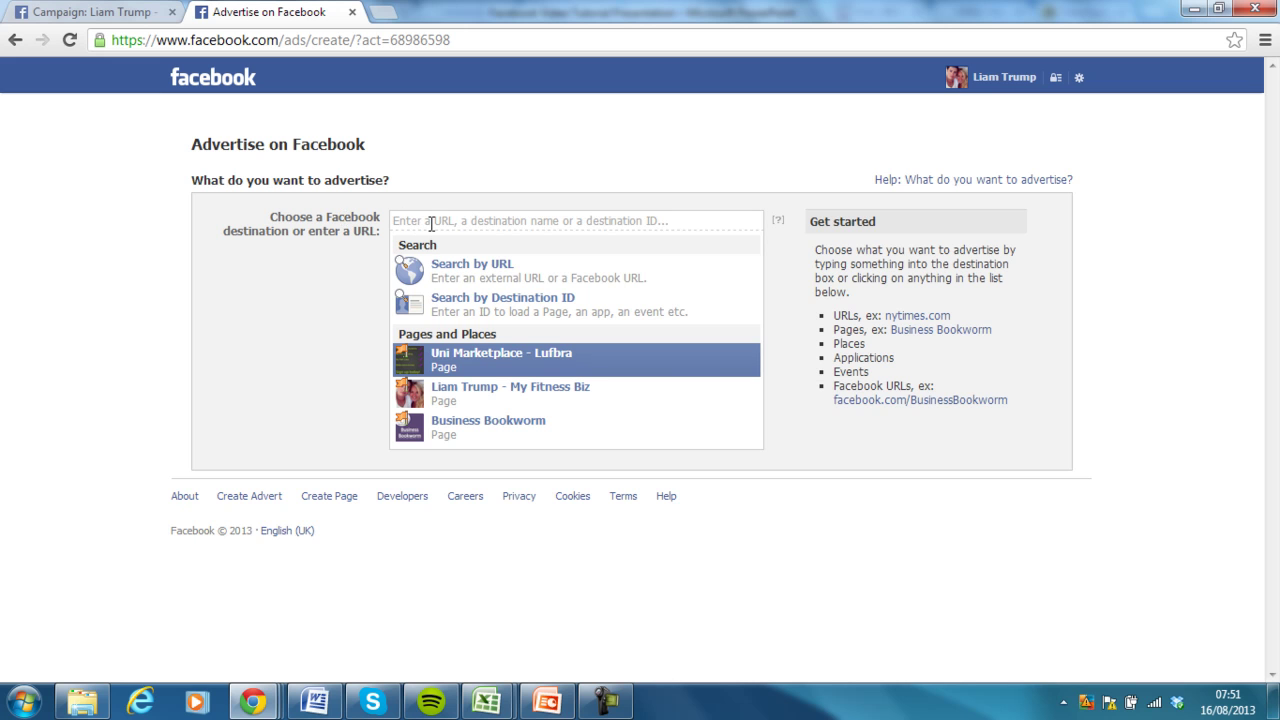
pyautogui.click(457, 401)
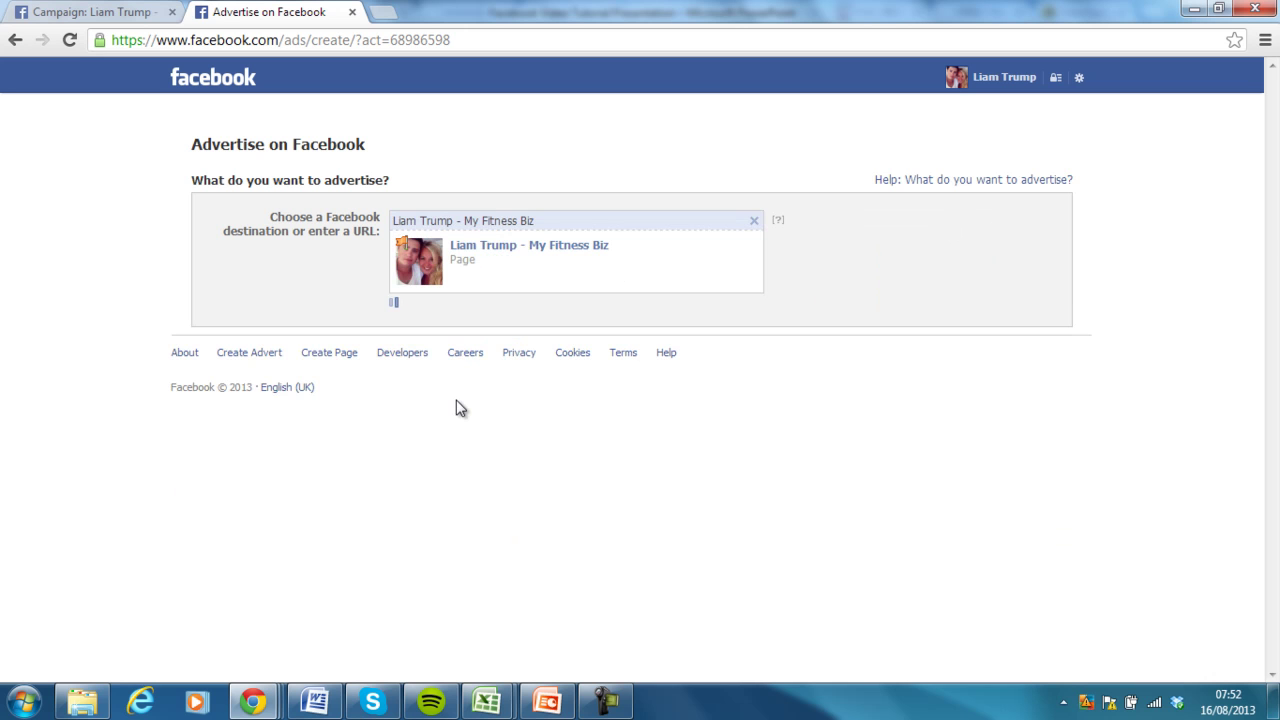
# - Replace the new advert's headline with "FitPro With Wordpress?", consulting the existing campaign's advert for reference
pyautogui.moveTo(1272, 135); pyautogui.dragTo(1274, 195)
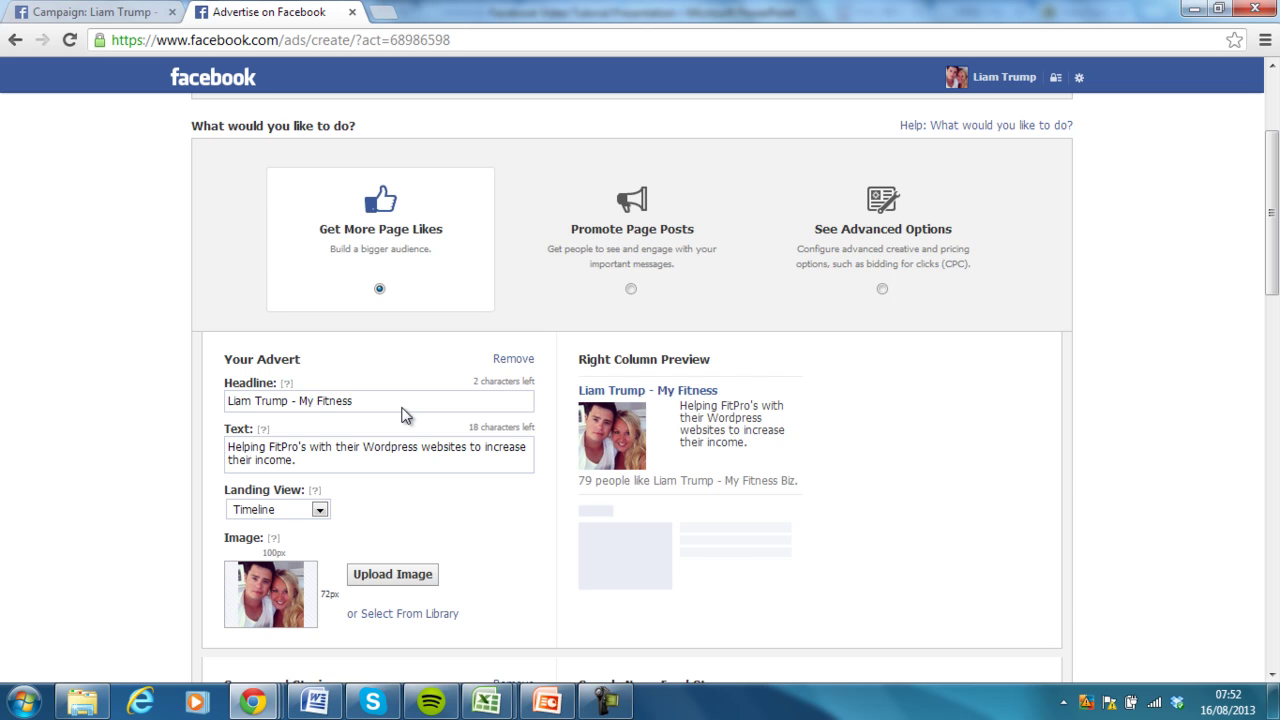
pyautogui.doubleClick(388, 400)
pyautogui.press('BackSpace')
pyautogui.press('BackSpace')
pyautogui.press('BackSpace')
pyautogui.press('BackSpace')
pyautogui.press('BackSpace')
pyautogui.press('BackSpace')
pyautogui.press('BackSpace')
pyautogui.press('BackSpace')
pyautogui.press('BackSpace')
pyautogui.press('BackSpace')
pyautogui.press('BackSpace')
pyautogui.press('BackSpace')
pyautogui.press('BackSpace')
pyautogui.press('BackSpace')
pyautogui.press('BackSpace')
pyautogui.press('BackSpace')
pyautogui.press('BackSpace')
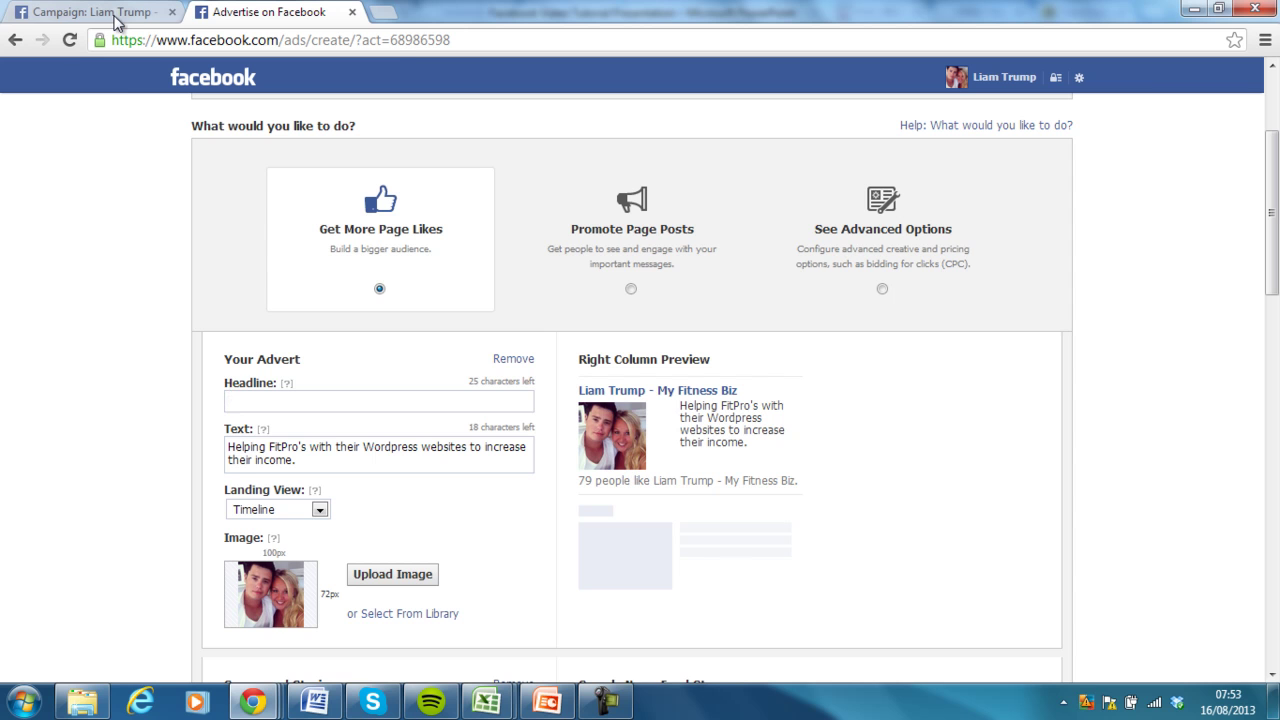
pyautogui.click(116, 22)
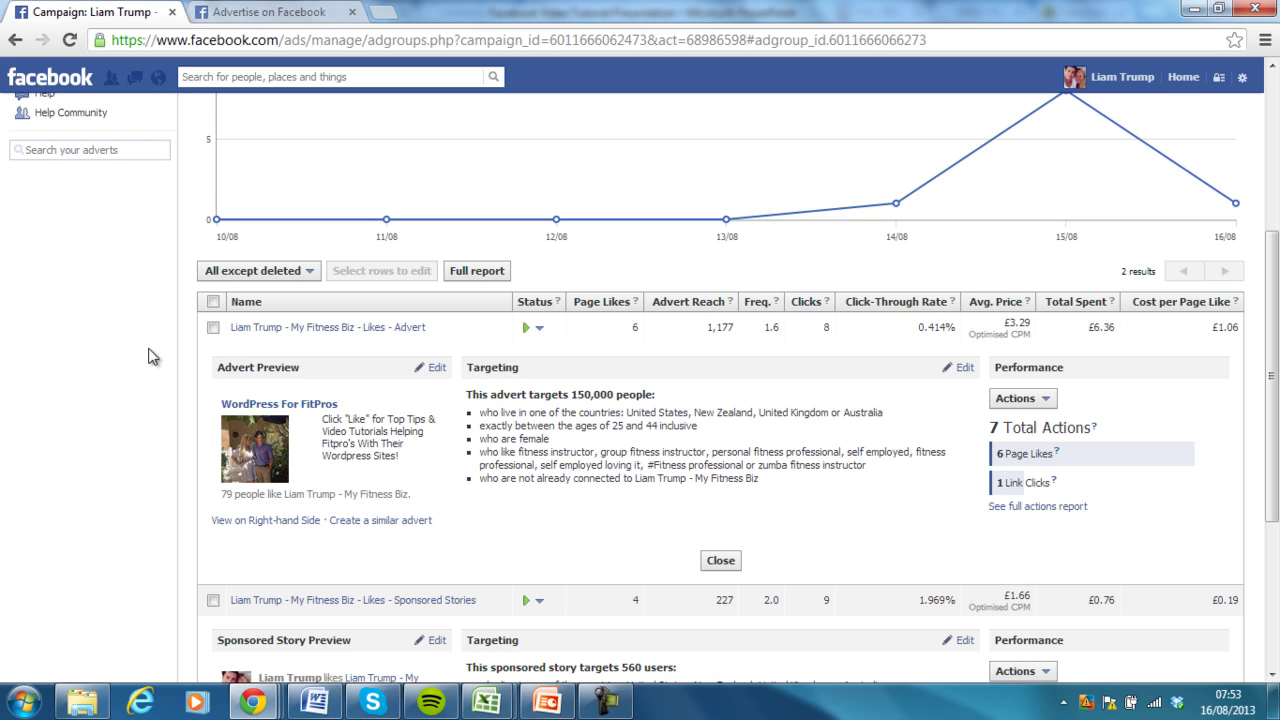
pyautogui.click(287, 14)
pyautogui.click(271, 399)
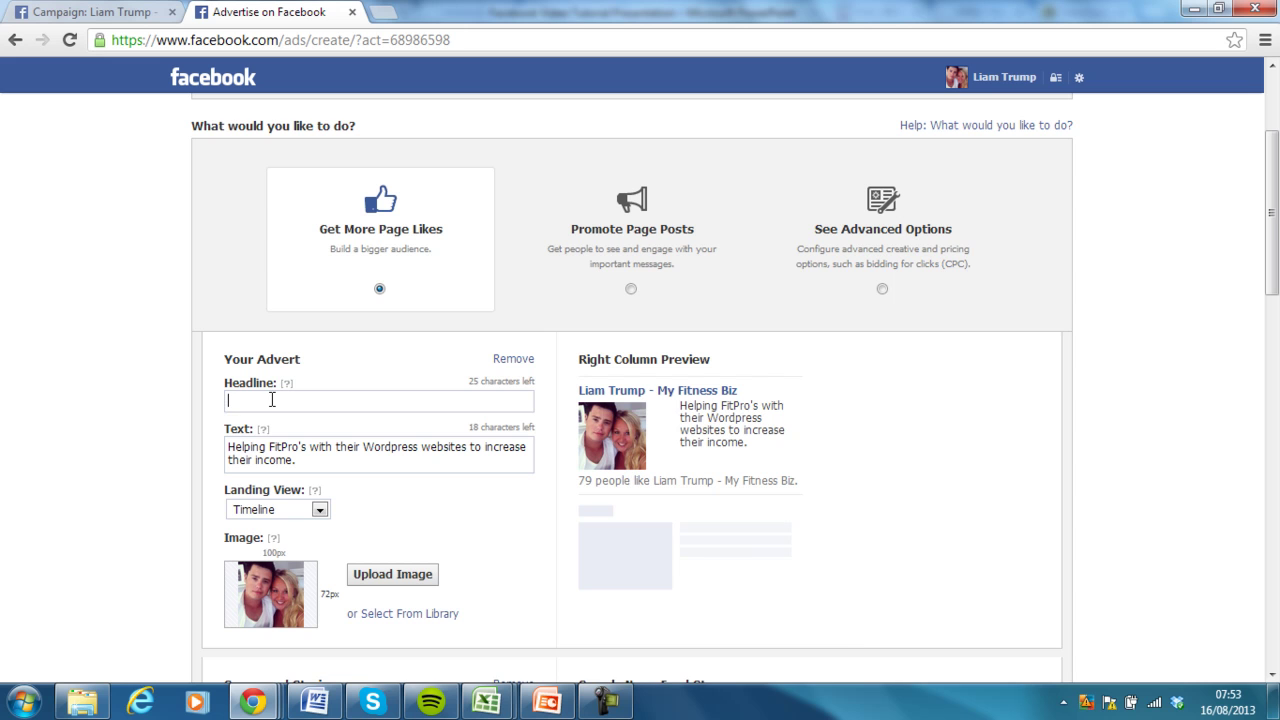
pyautogui.write('Firp')
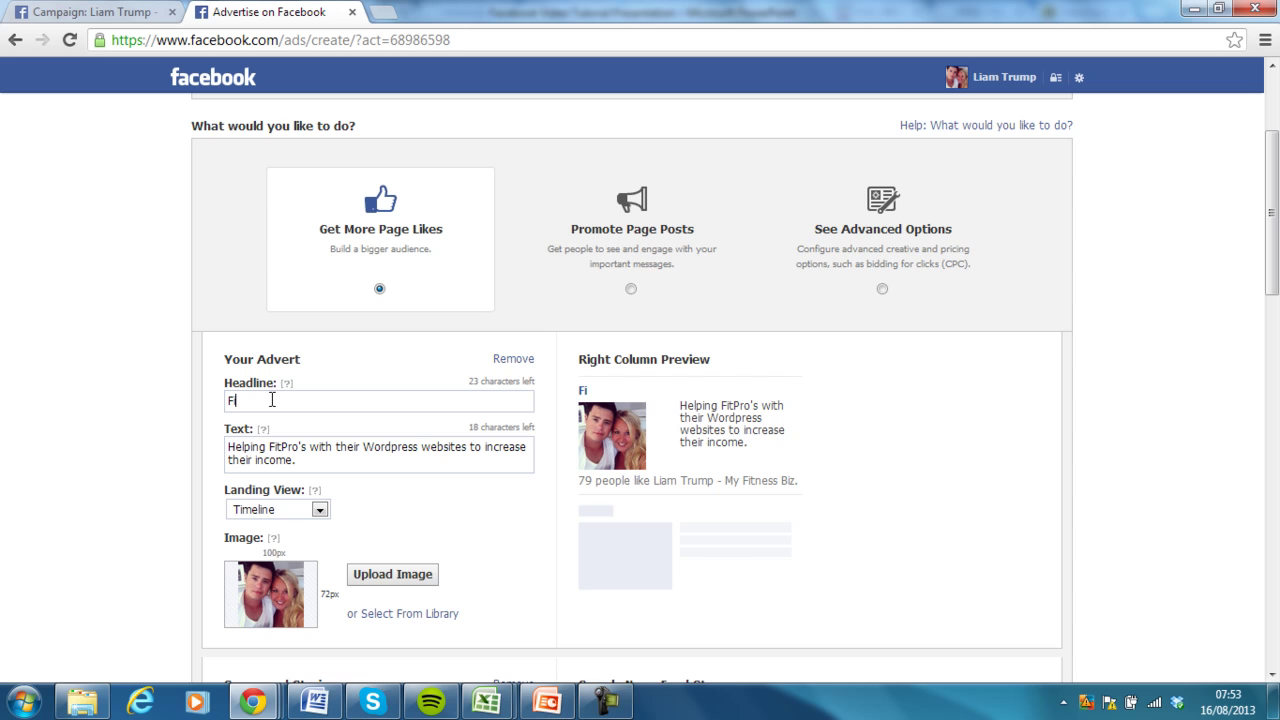
pyautogui.write('tPr')
pyautogui.write('o With Wor')
pyautogui.write('dpress')
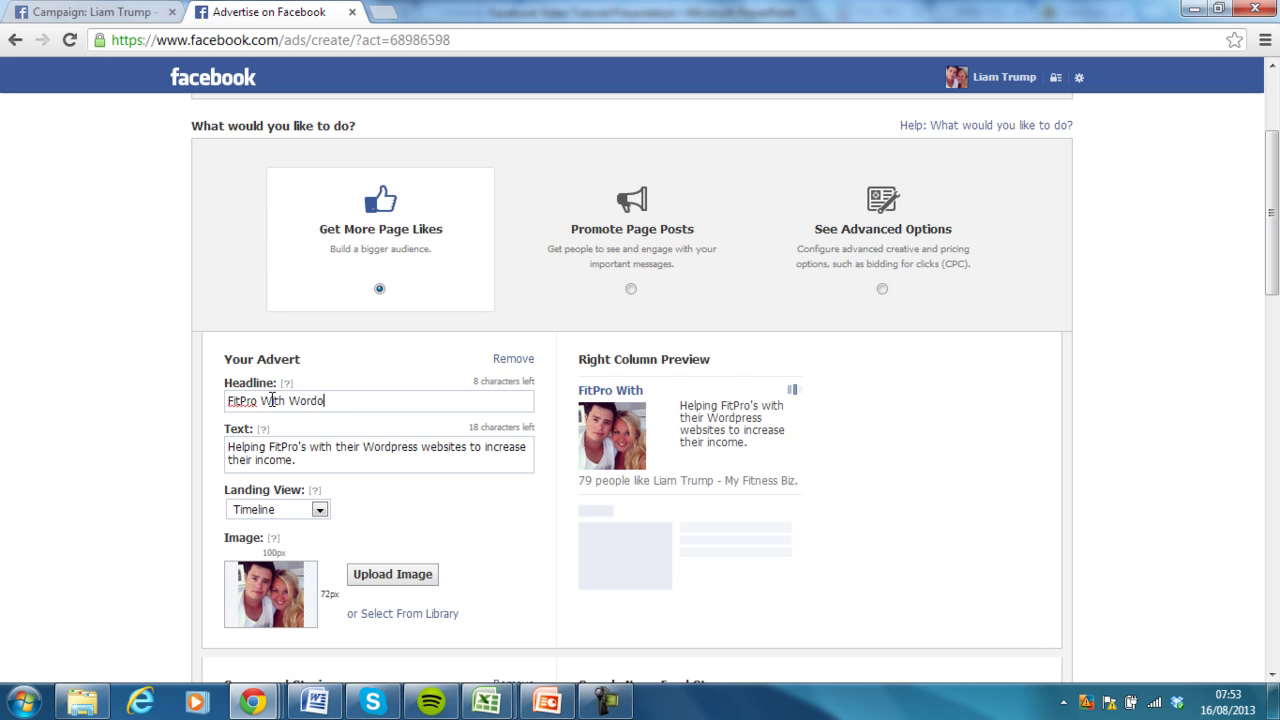
pyautogui.write('?')
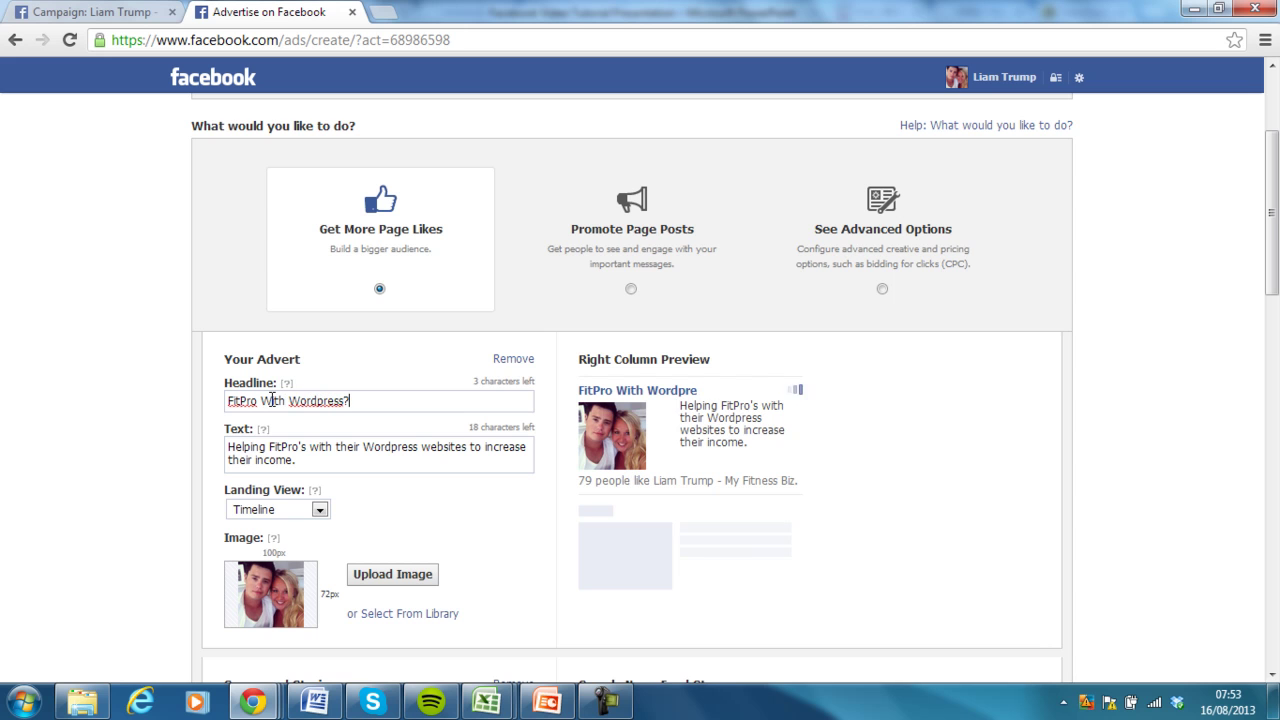
pyautogui.click(164, 415)
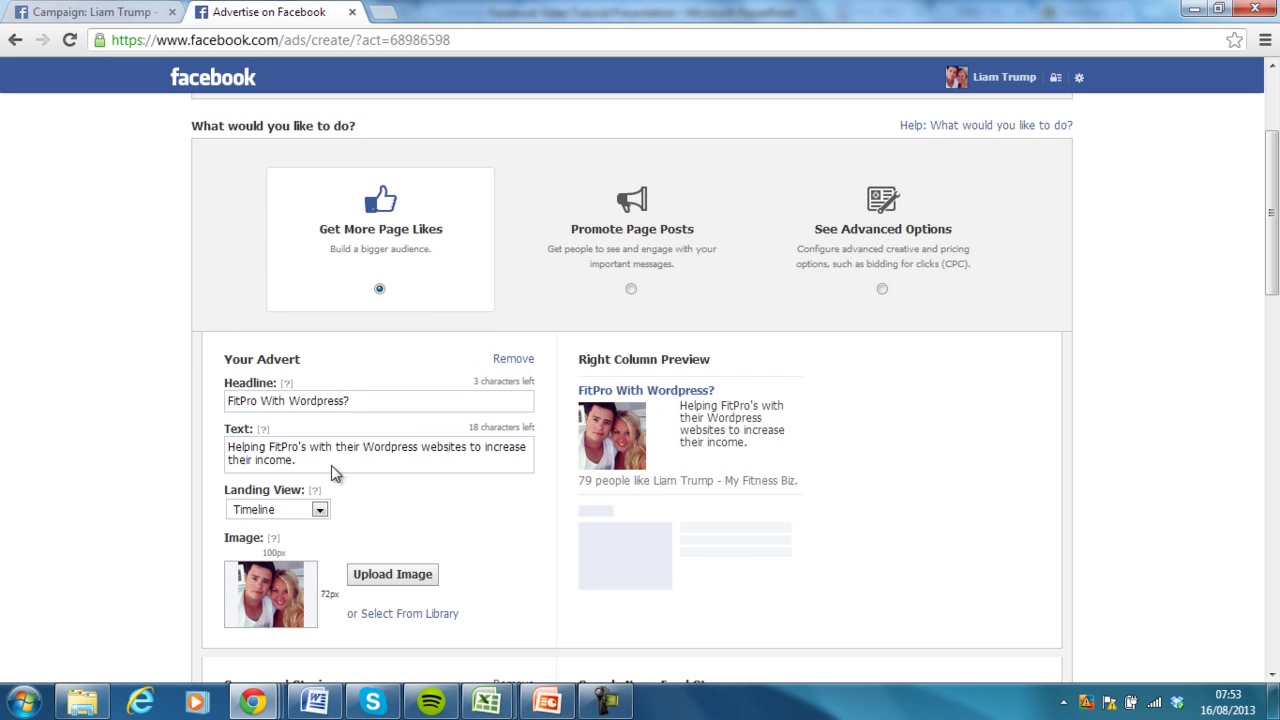
# - Replace the new advert's text with the wording copied from the existing campaign's WordPress For FitPros advert
pyautogui.moveTo(309, 461); pyautogui.dragTo(230, 440)
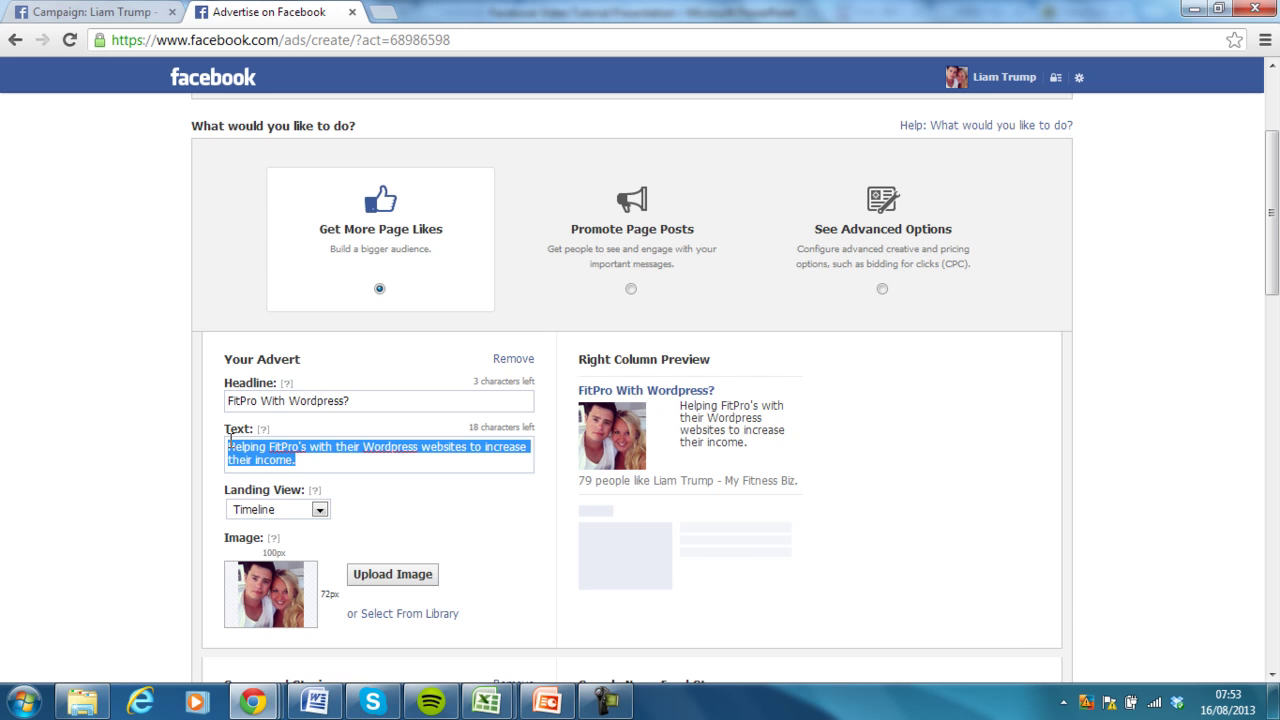
pyautogui.click(113, 12)
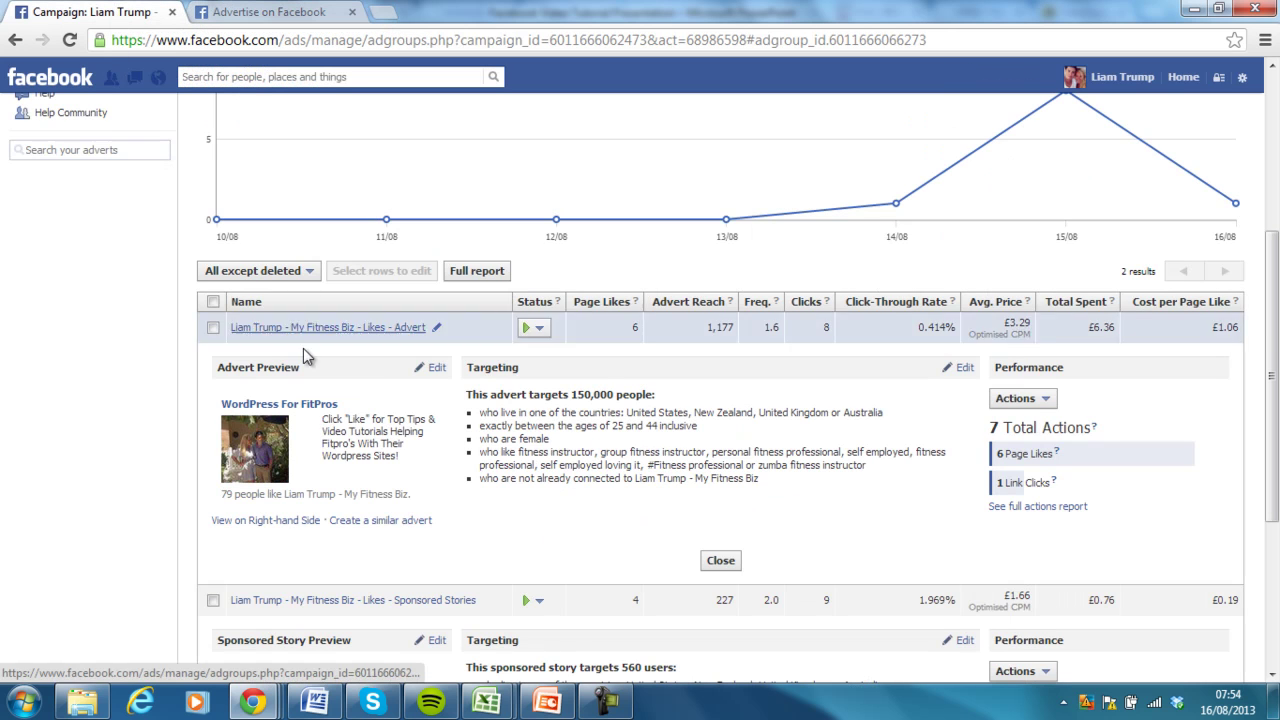
pyautogui.moveTo(322, 419); pyautogui.dragTo(404, 465)
pyautogui.hotkey('ctrl', 'c')
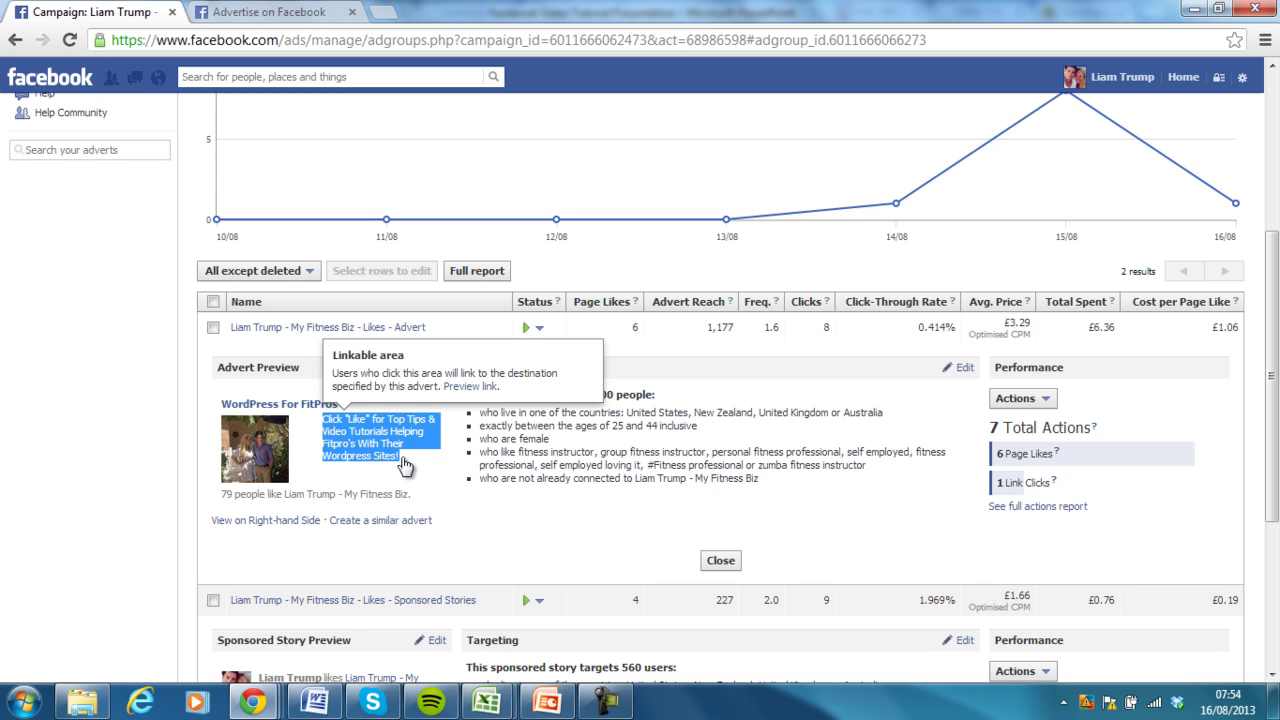
pyautogui.click(250, 12)
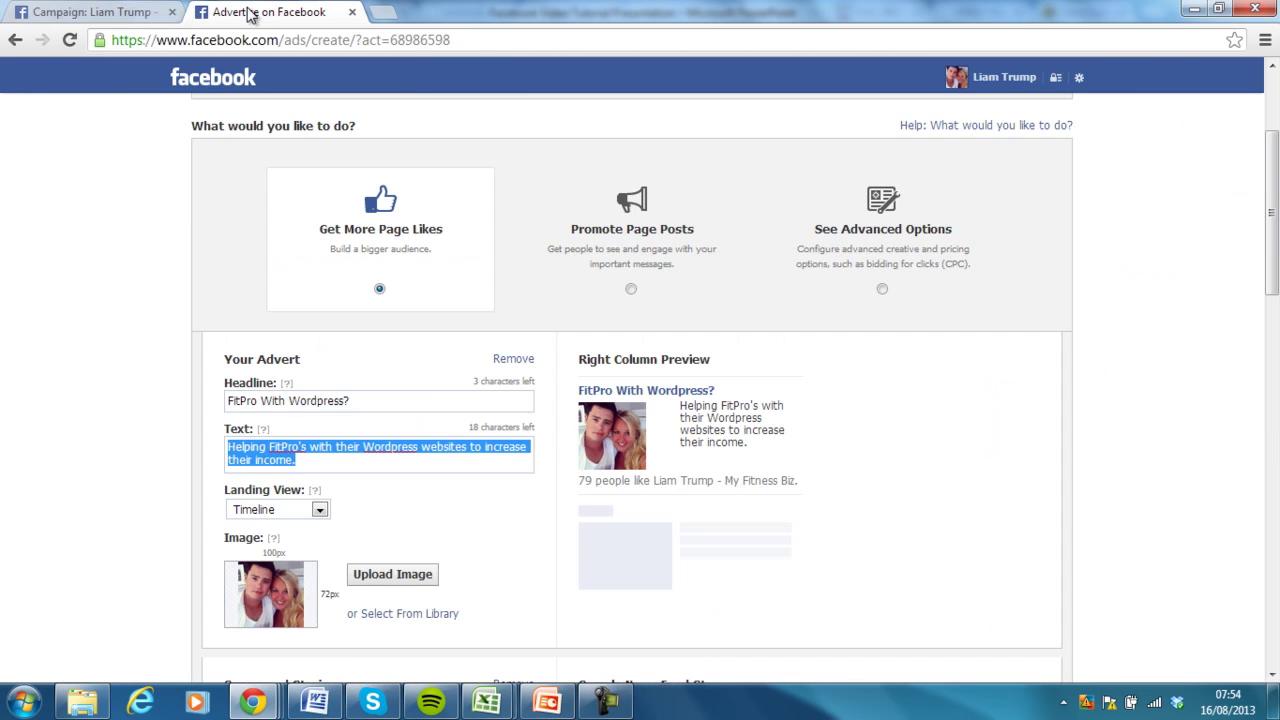
pyautogui.hotkey('ctrl', 'v')
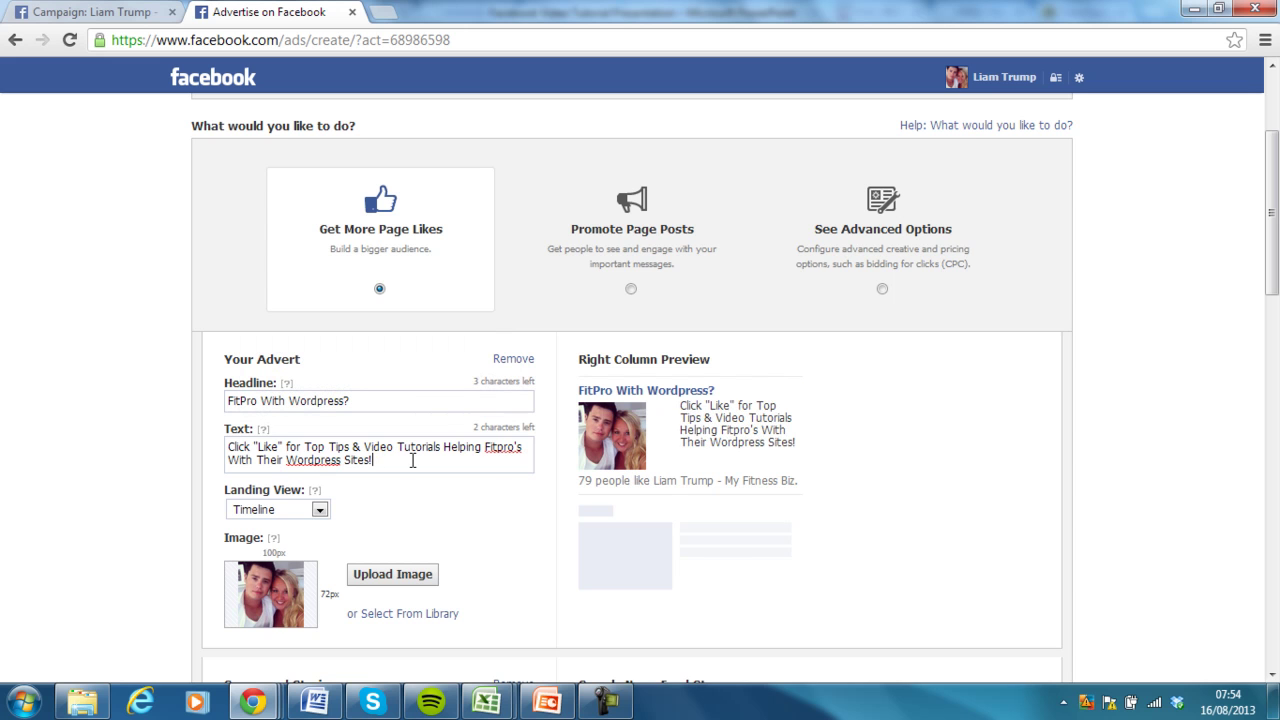
# - Replace "Helping Fitpro's With Their" in the advert text with "For Help With Your"
pyautogui.moveTo(446, 453); pyautogui.dragTo(288, 470)
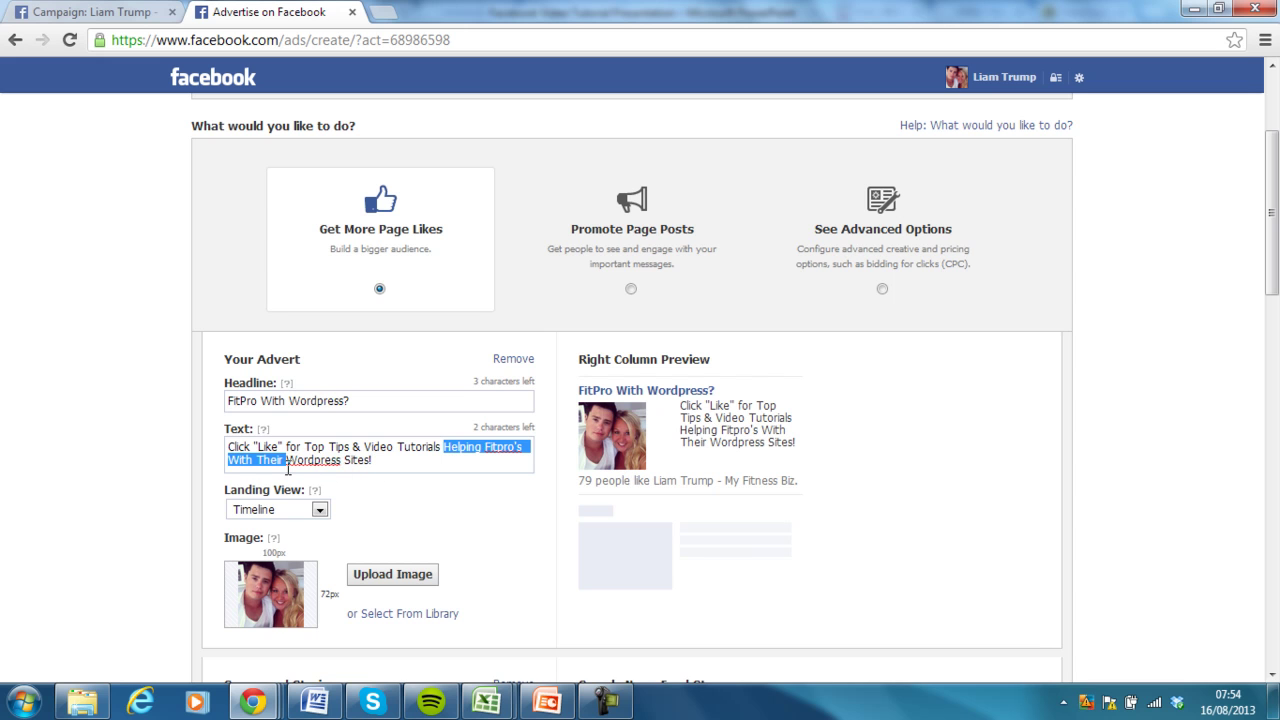
pyautogui.press('BackSpace')
pyautogui.write('f')
pyautogui.press('BackSpace')
pyautogui.write('Fo r')
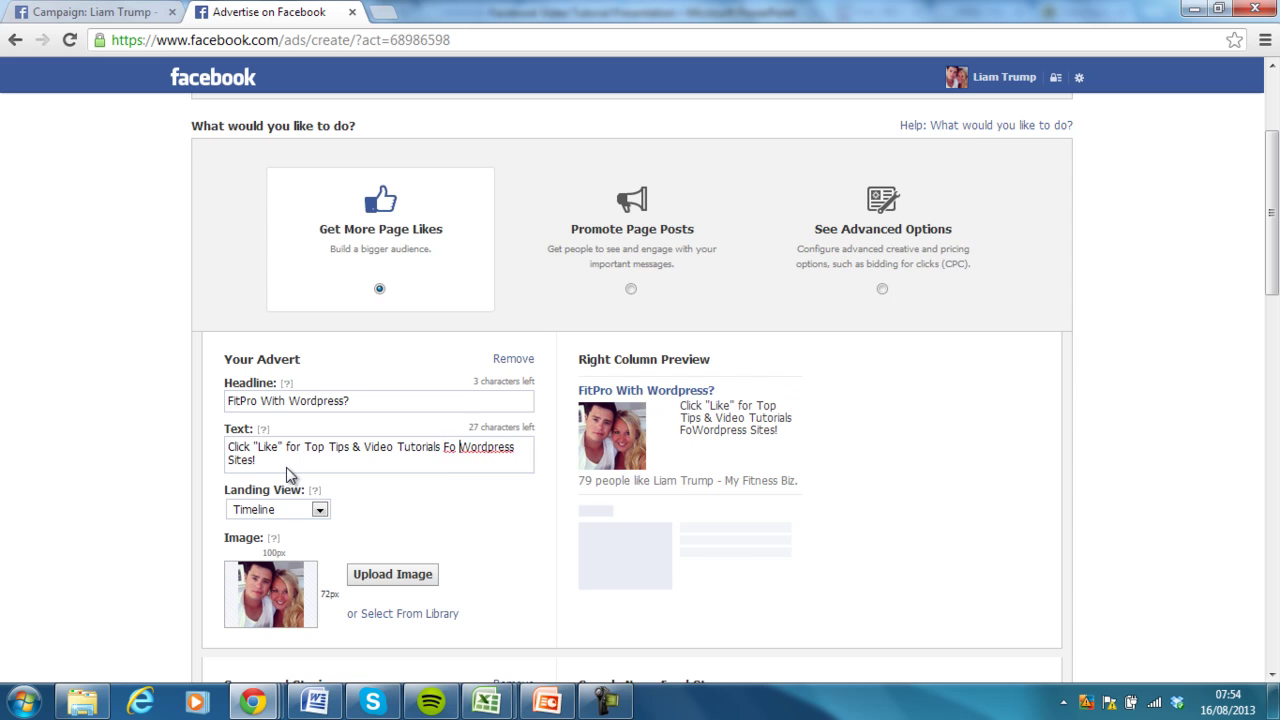
pyautogui.press('BackSpace')
pyautogui.press('BackSpace')
pyautogui.write('r Help ')
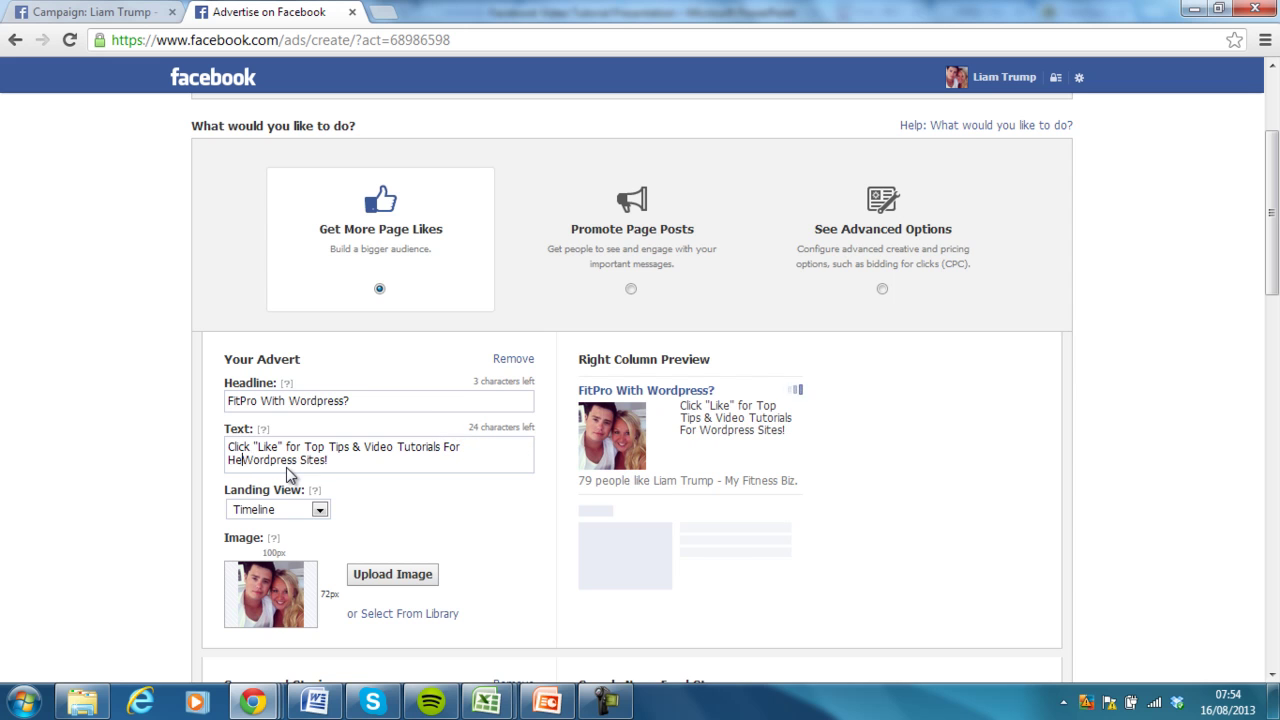
pyautogui.write('With Your')
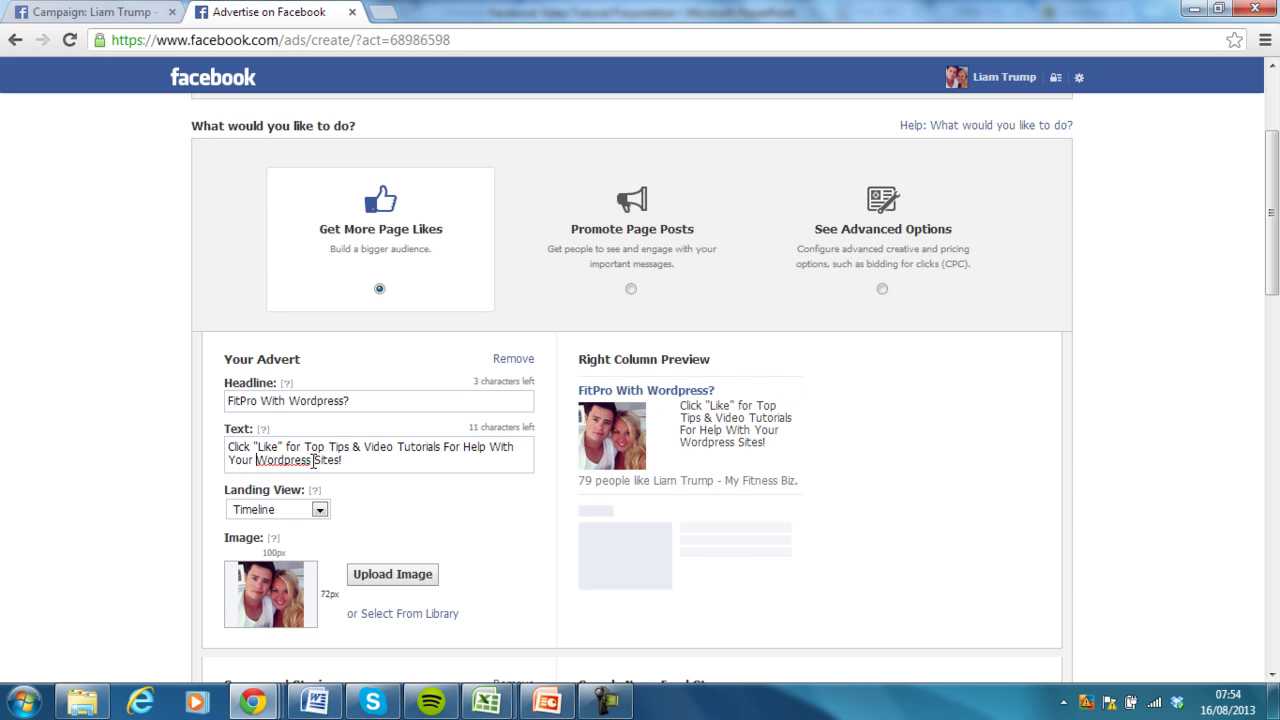
# - Change the ending of the advert text from "Sites!" to "Website!"
pyautogui.press('Delete')
pyautogui.press('Delete')
pyautogui.press('Delete')
pyautogui.press('Delete')
pyautogui.press('Delete')
pyautogui.press('Delete')
pyautogui.write('Website!')
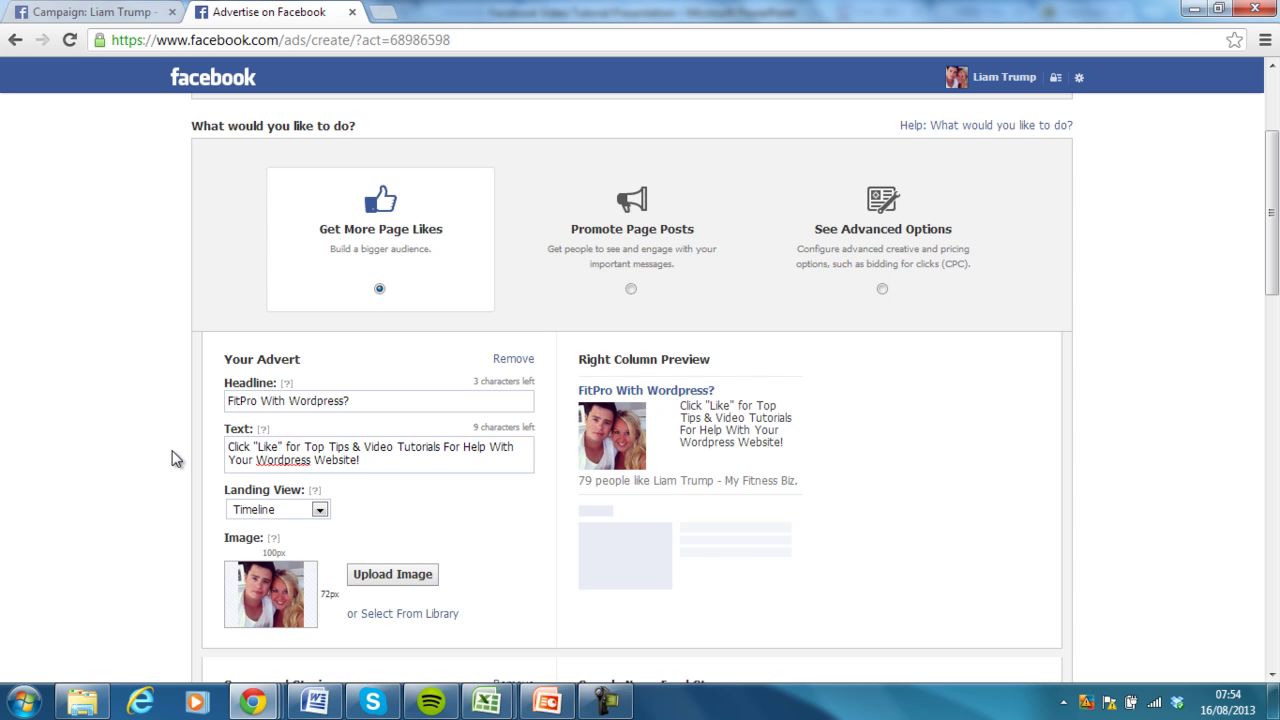
# - Compare the new advert's image and preview with the existing campaign's advert
pyautogui.moveTo(1271, 213); pyautogui.dragTo(1271, 234)
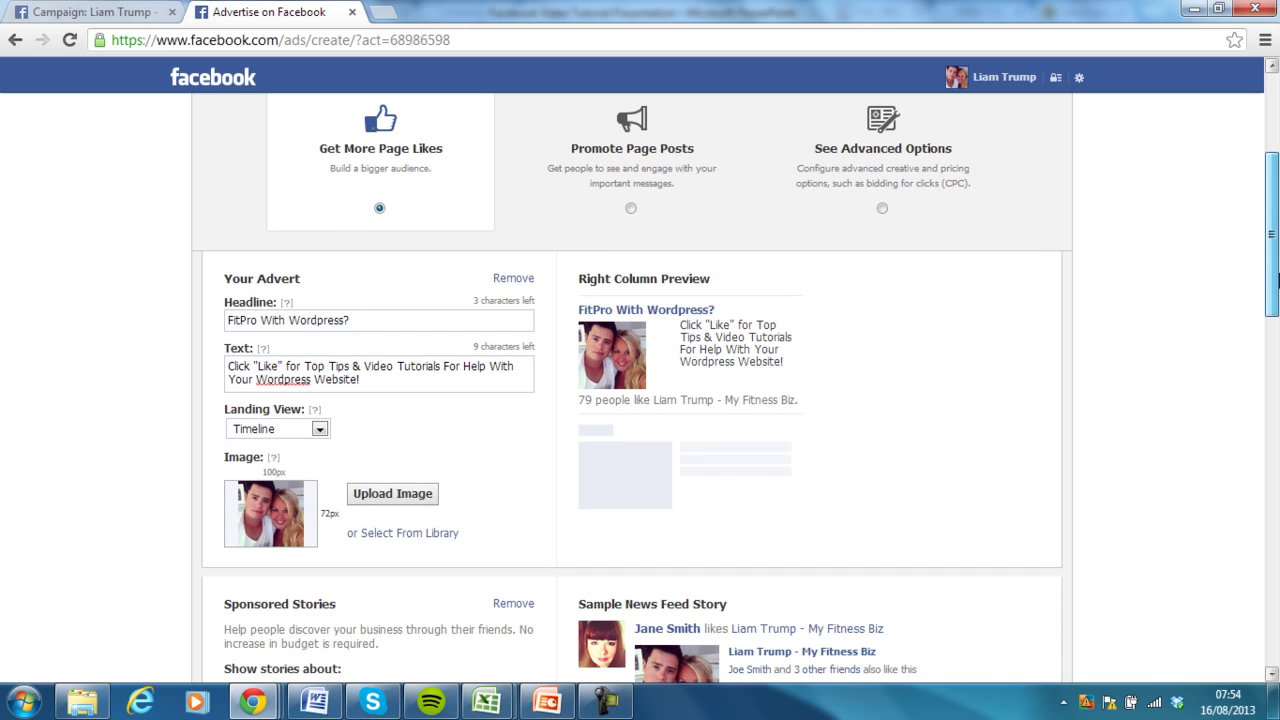
pyautogui.moveTo(1278, 281); pyautogui.dragTo(1278, 295)
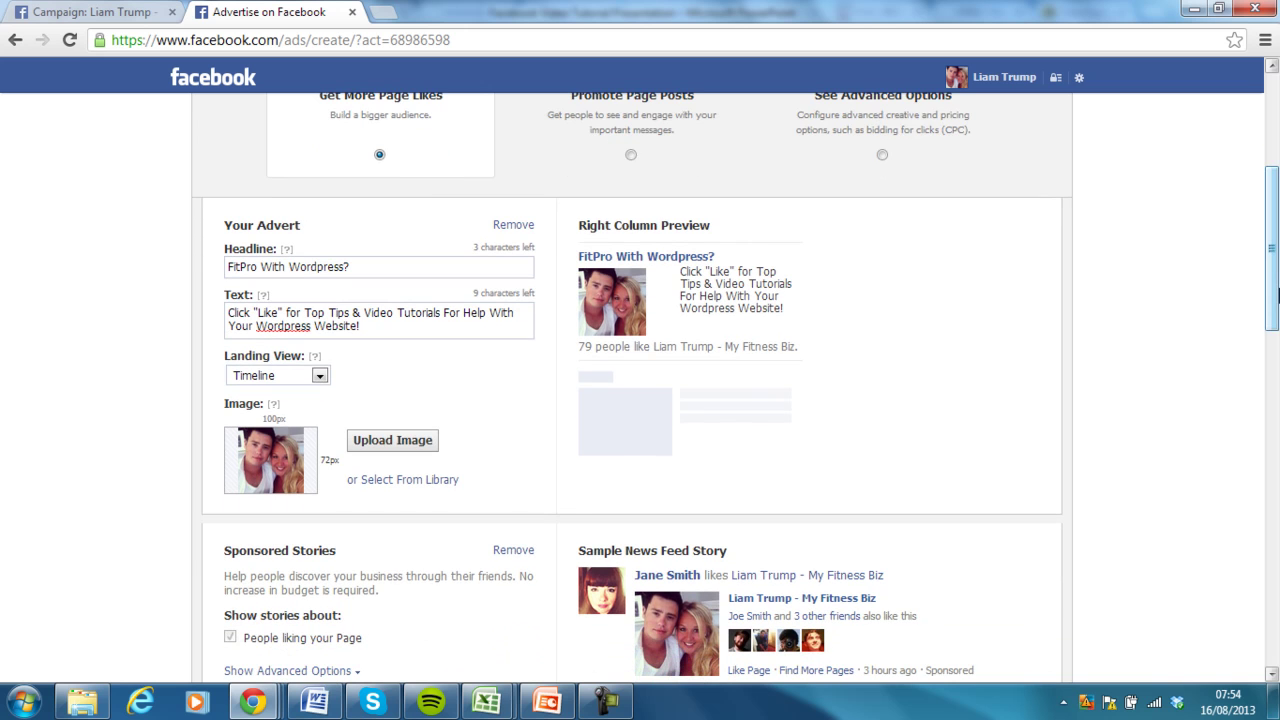
pyautogui.moveTo(1278, 295); pyautogui.dragTo(1278, 302)
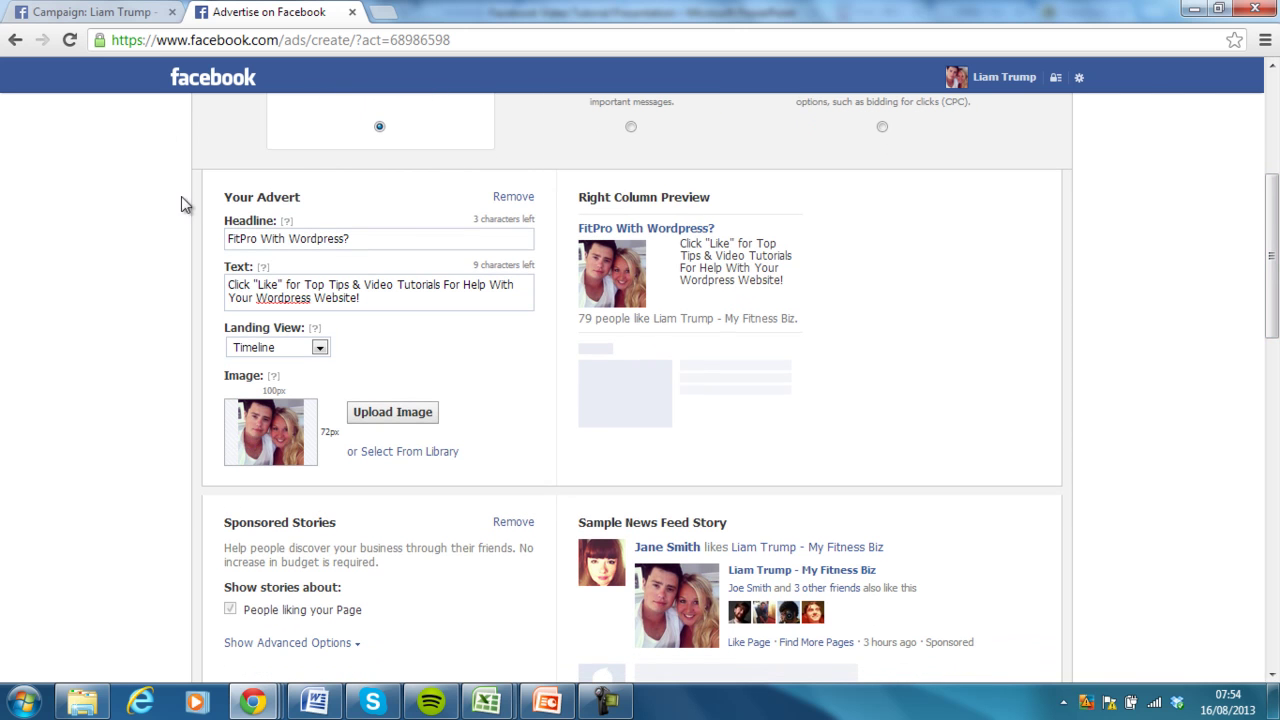
pyautogui.click(104, 12)
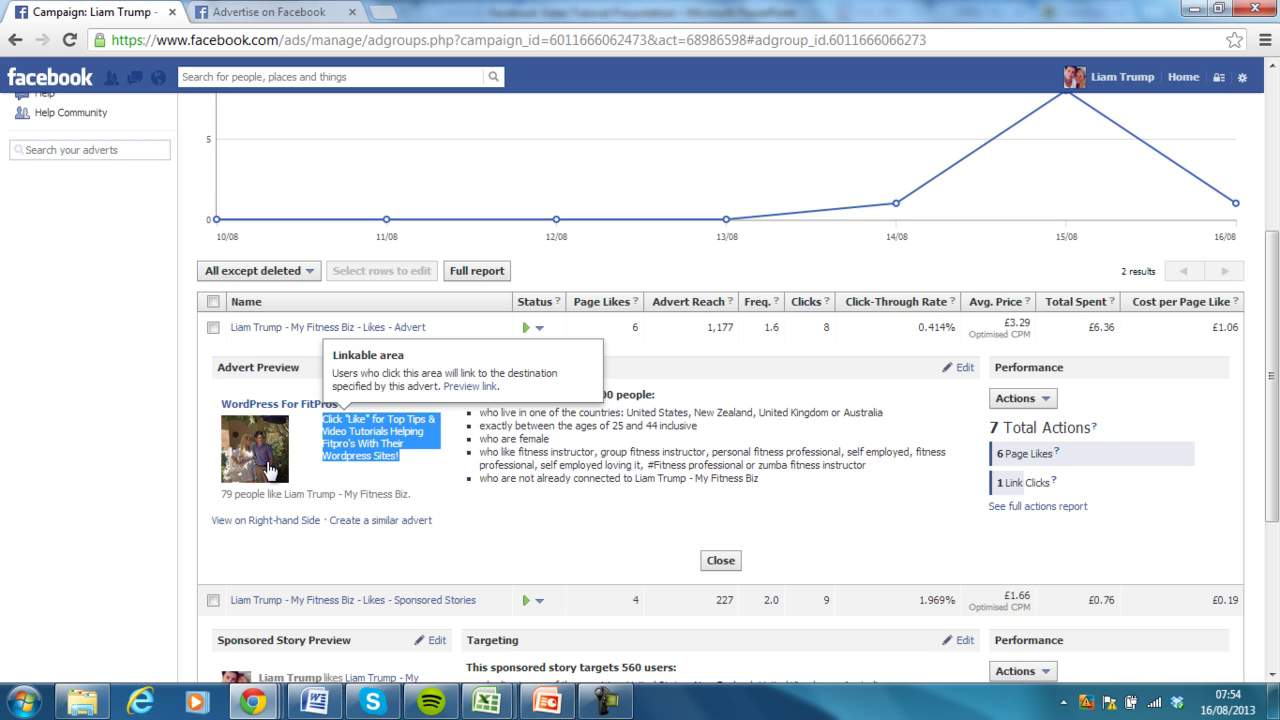
pyautogui.click(262, 17)
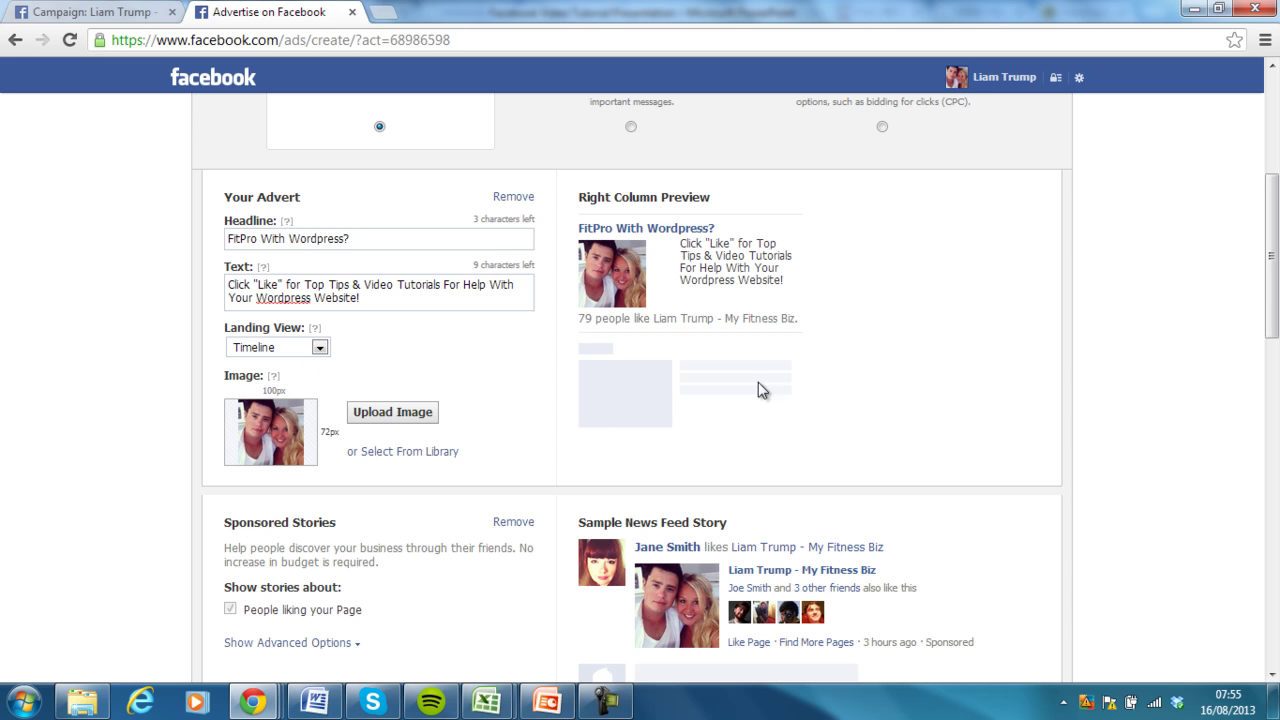
# - Examine the advert's landing view options, leaving Timeline selected
pyautogui.moveTo(1272, 250); pyautogui.dragTo(1272, 283)
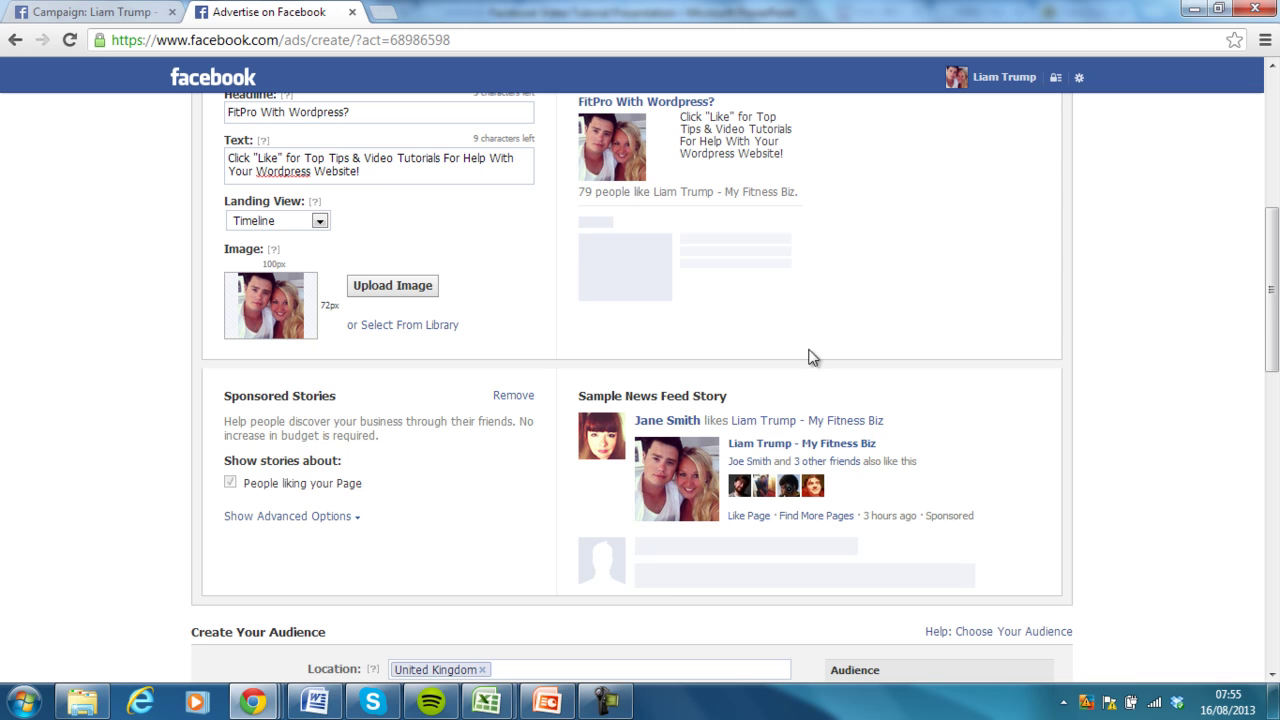
pyautogui.moveTo(1277, 340); pyautogui.dragTo(1277, 298)
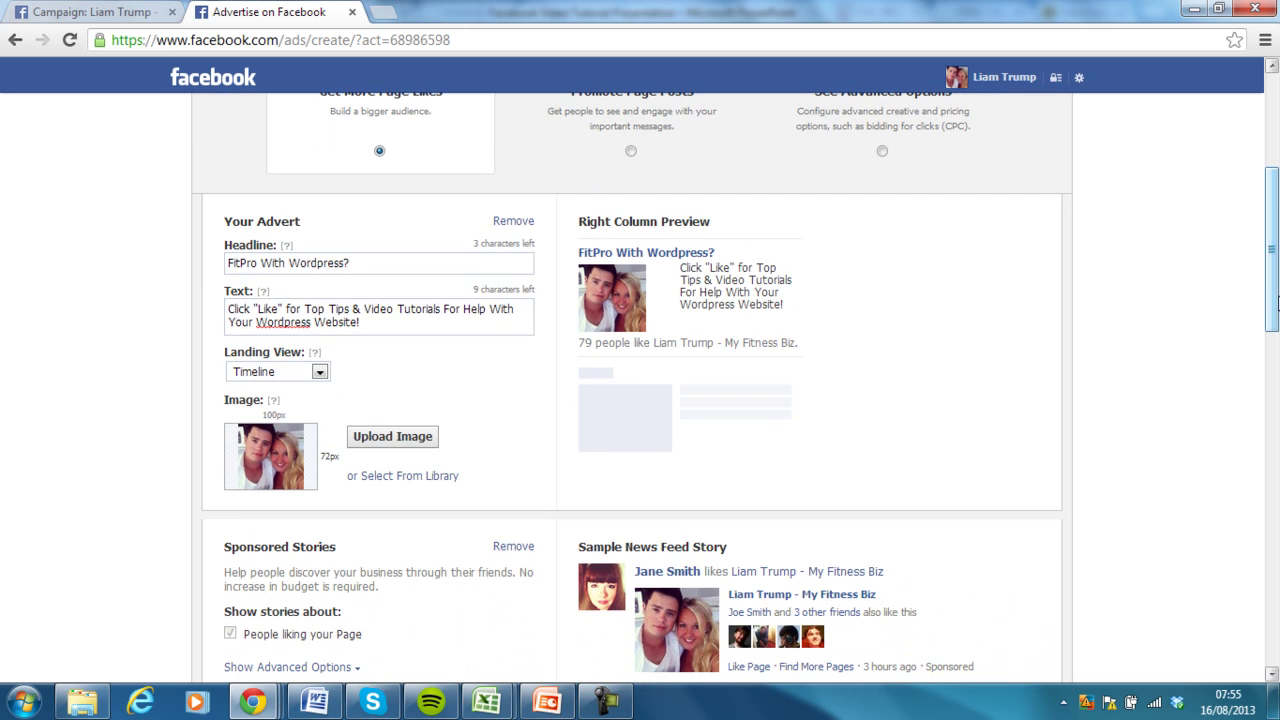
pyautogui.click(320, 371)
pyautogui.click(320, 374)
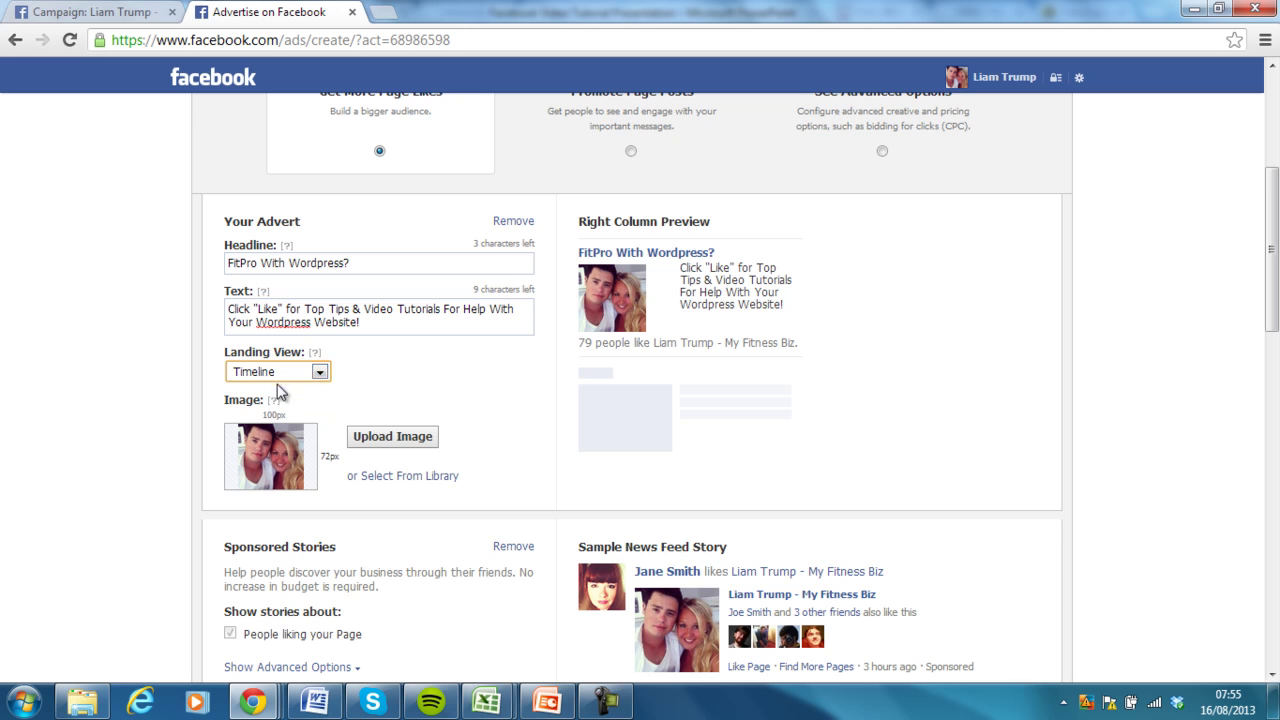
pyautogui.click(287, 376)
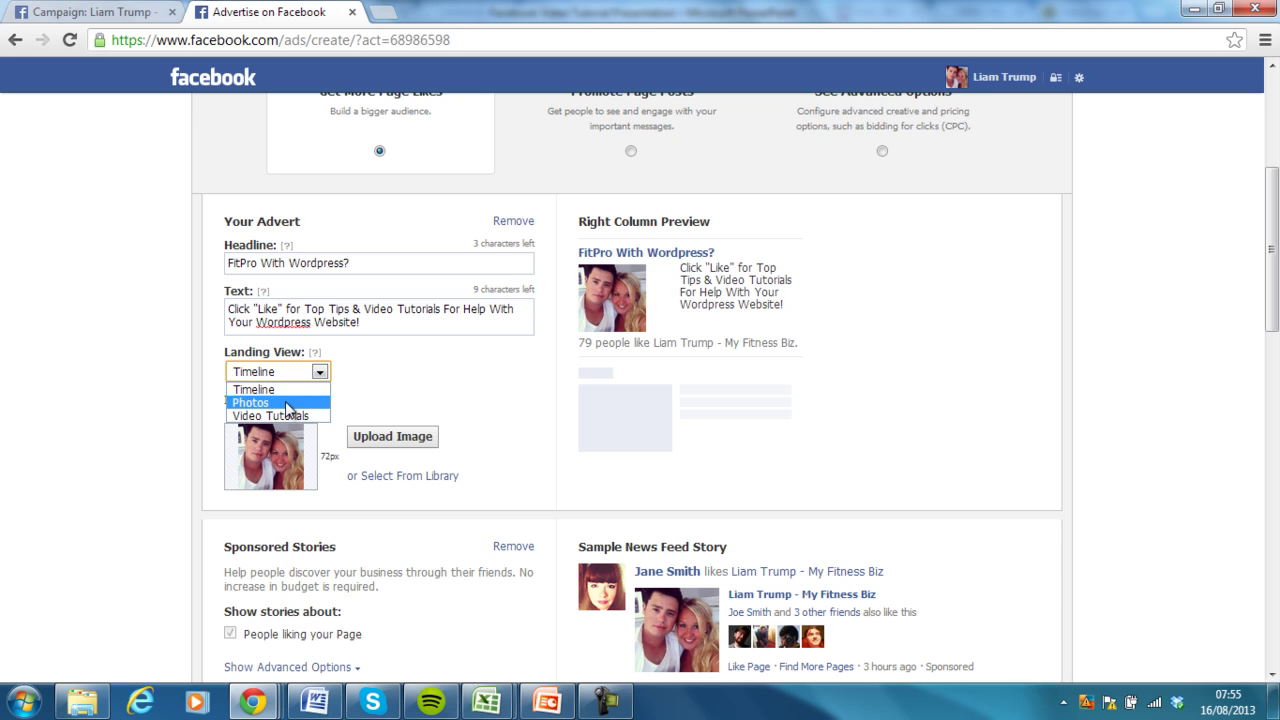
pyautogui.click(483, 373)
# - Review the new advert's sponsored stories section and the existing campaign's sponsored story preview, targeting and performance
pyautogui.moveTo(1276, 312); pyautogui.dragTo(1276, 387)
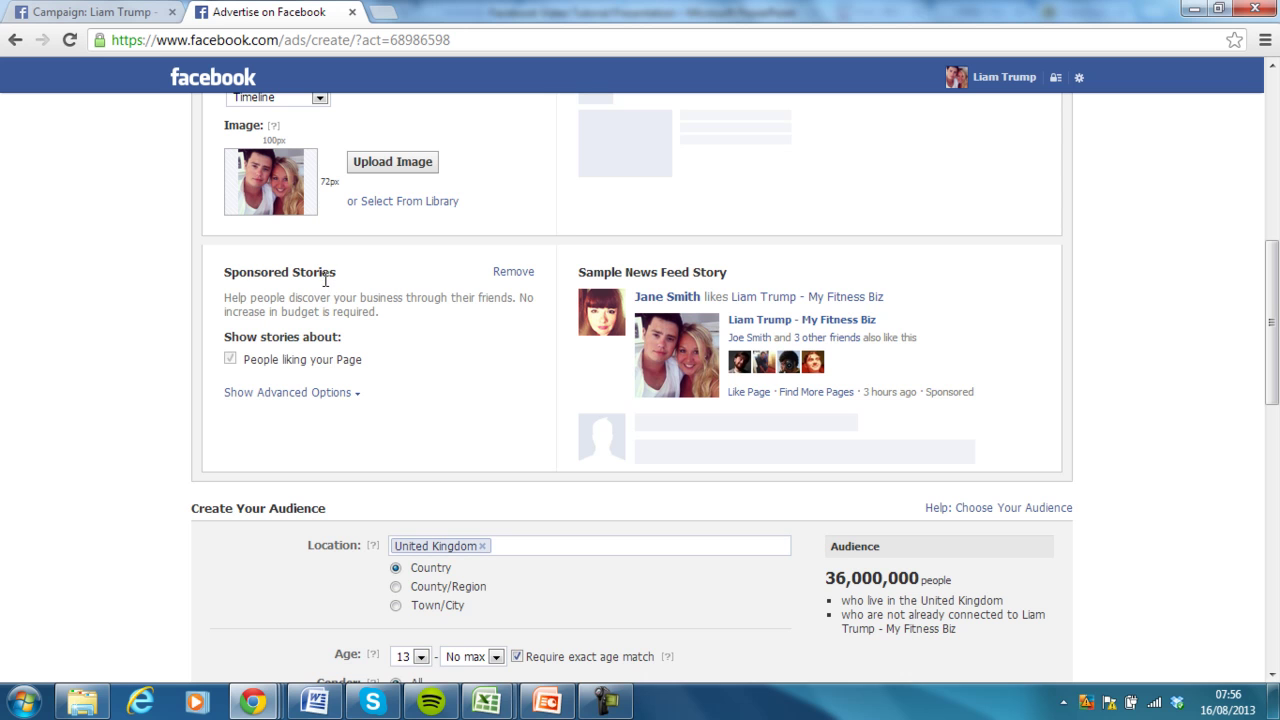
pyautogui.click(70, 10)
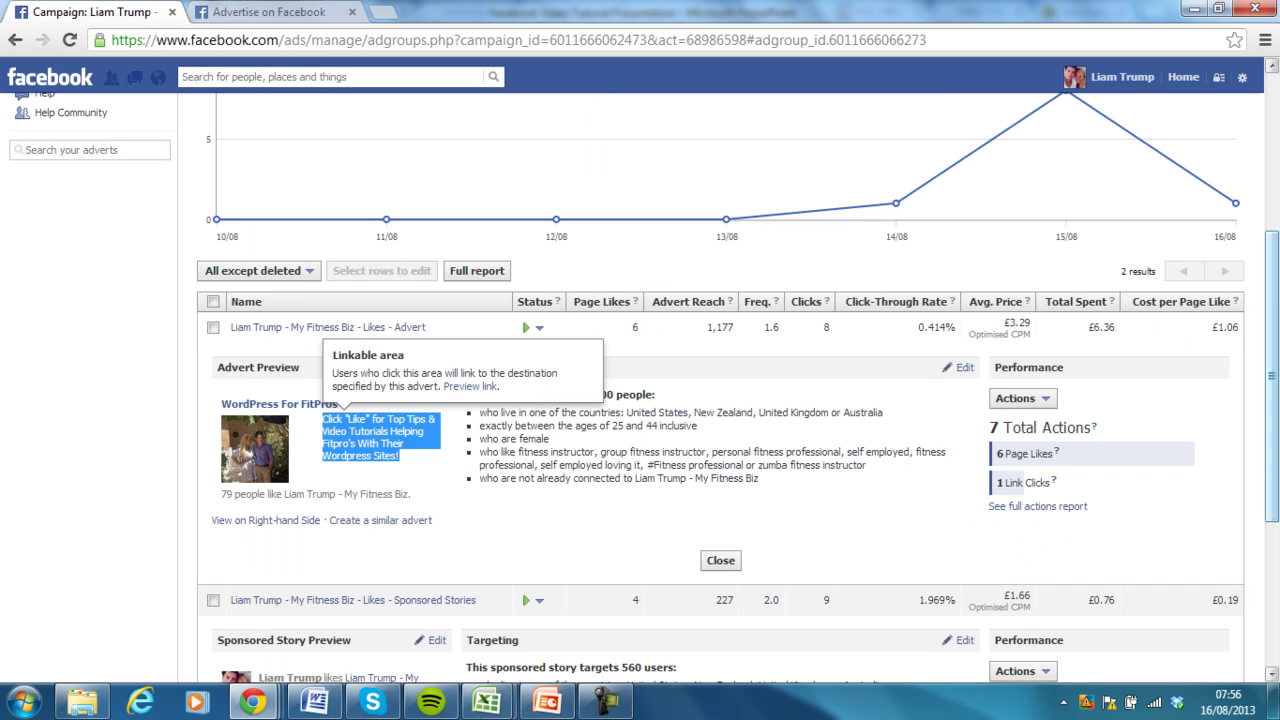
pyautogui.scroll(-3, 744, 406)
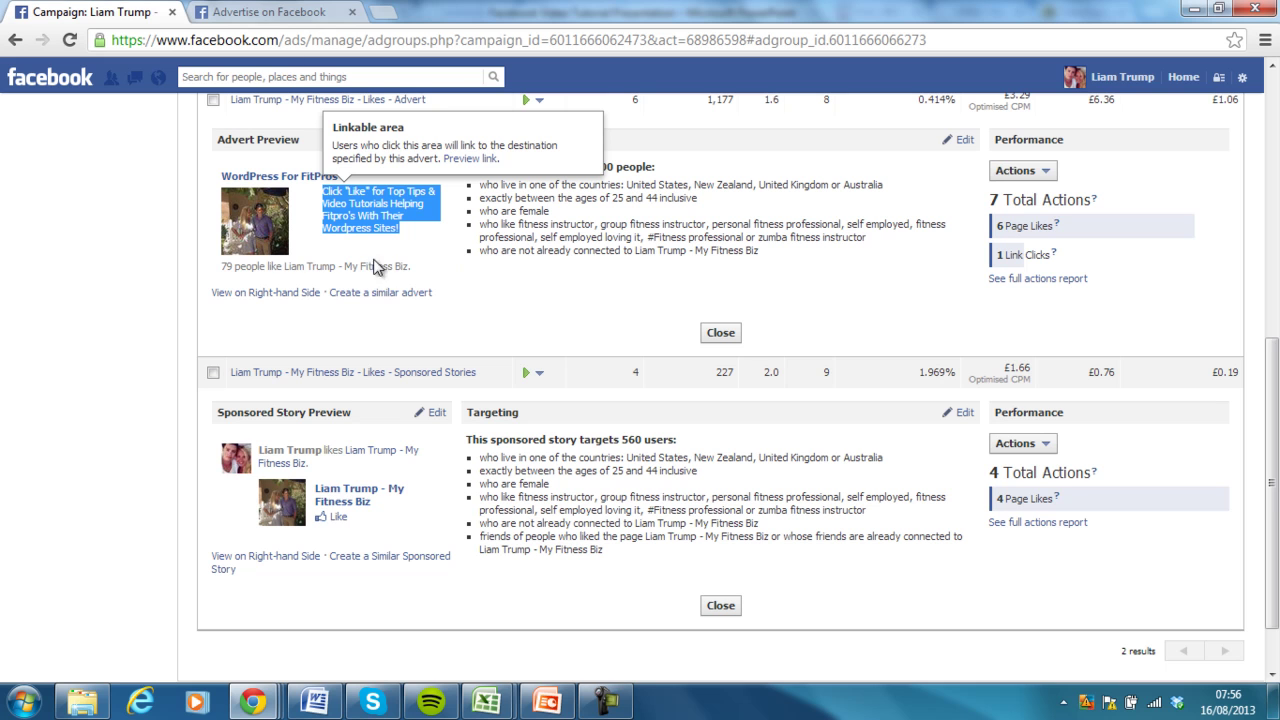
pyautogui.click(270, 10)
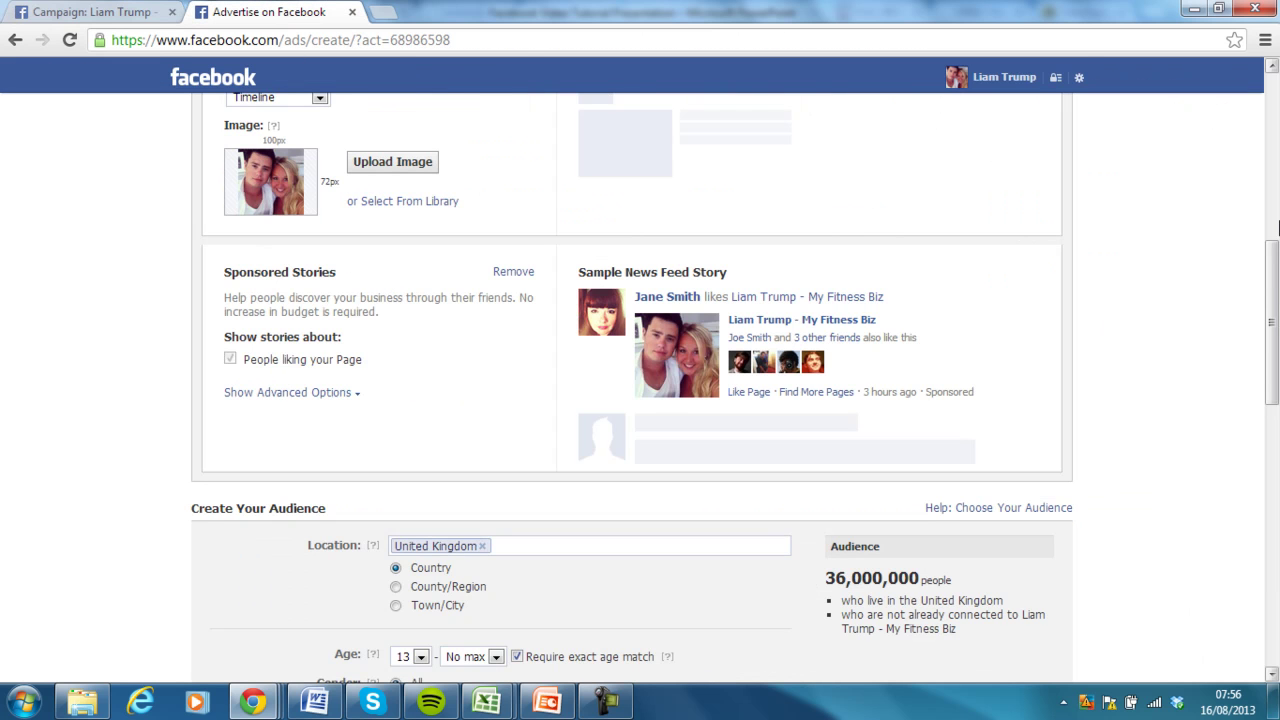
# - Narrow the audience location to the town/city of Cambridge, United Kingdom
pyautogui.moveTo(1275, 380); pyautogui.dragTo(1275, 483)
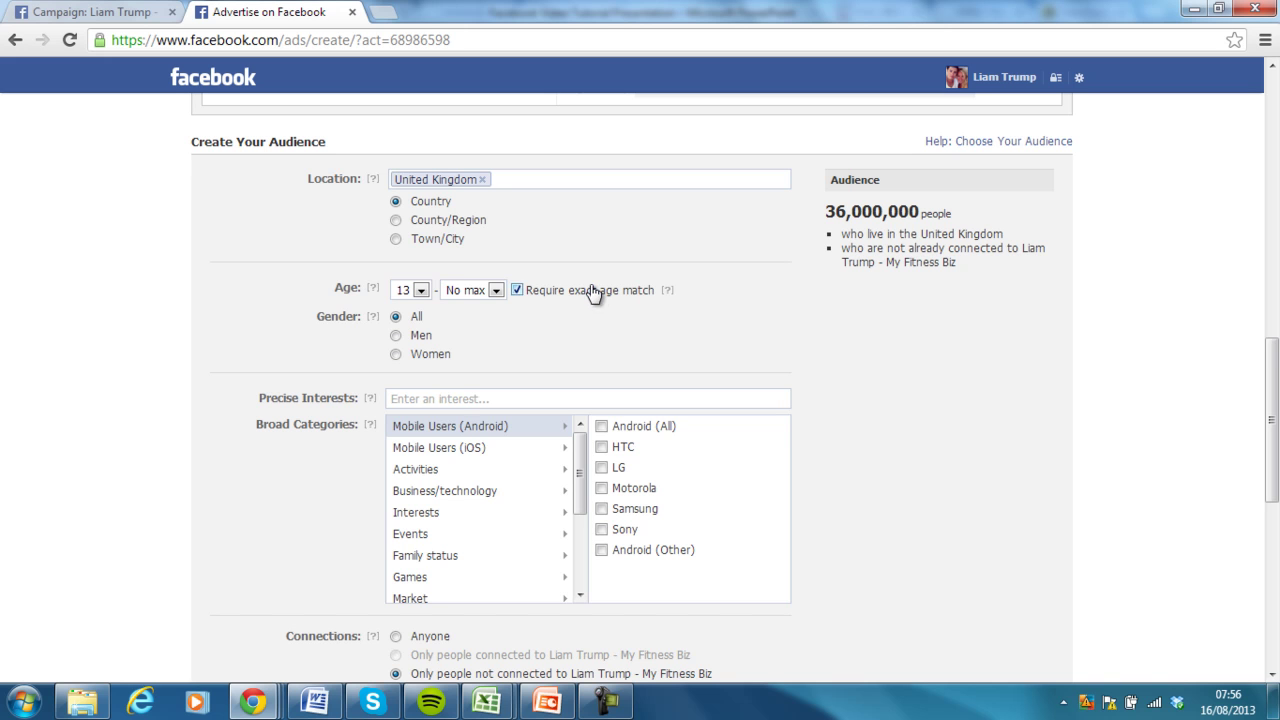
pyautogui.click(434, 241)
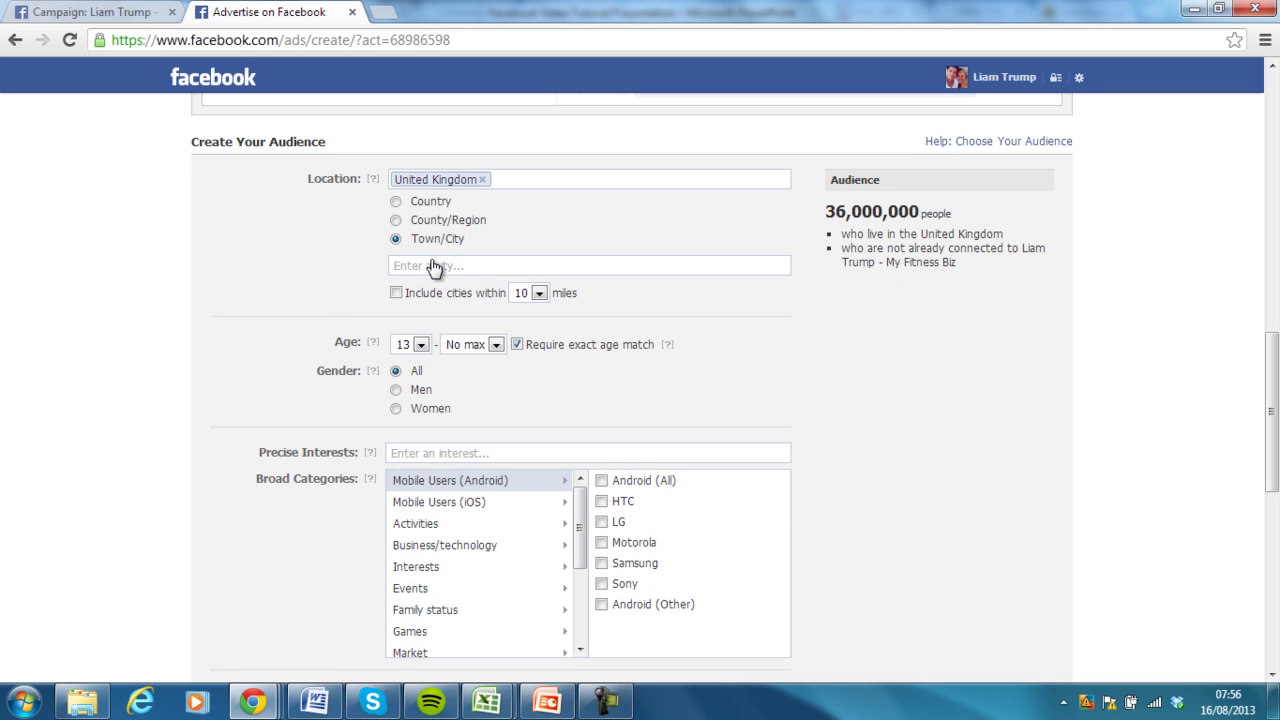
pyautogui.click(434, 266)
pyautogui.write('Cam')
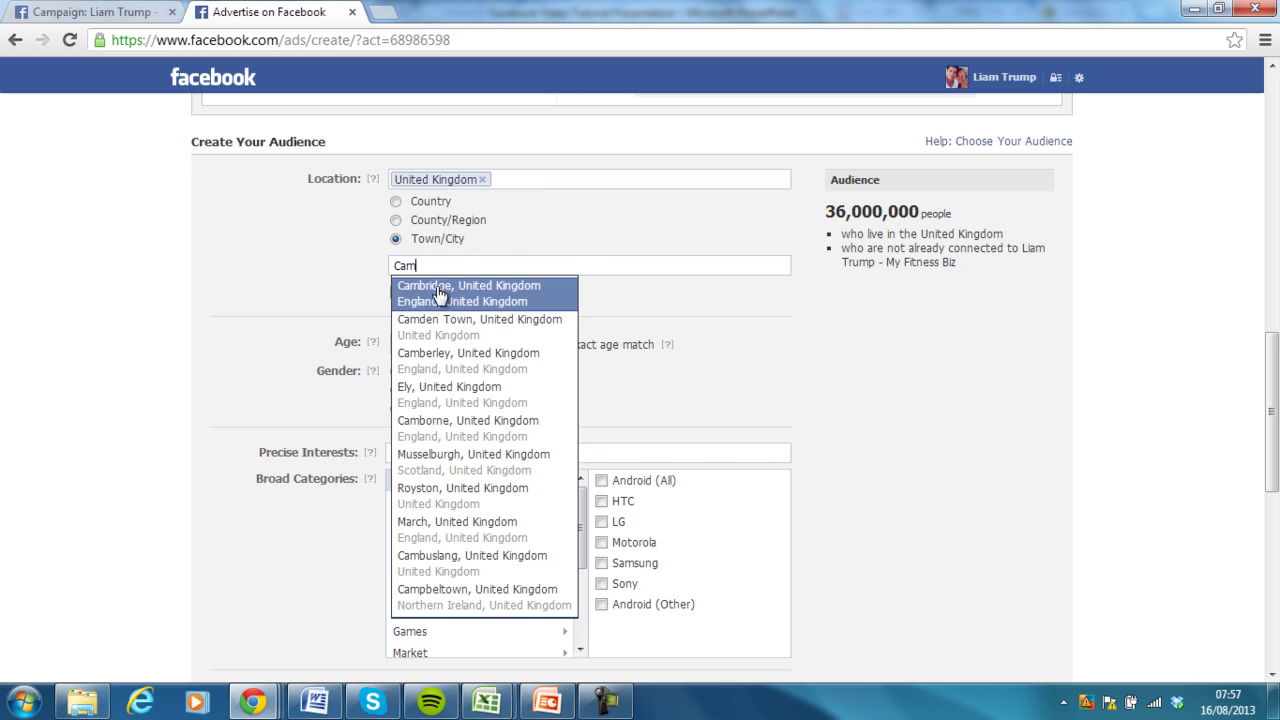
pyautogui.click(440, 300)
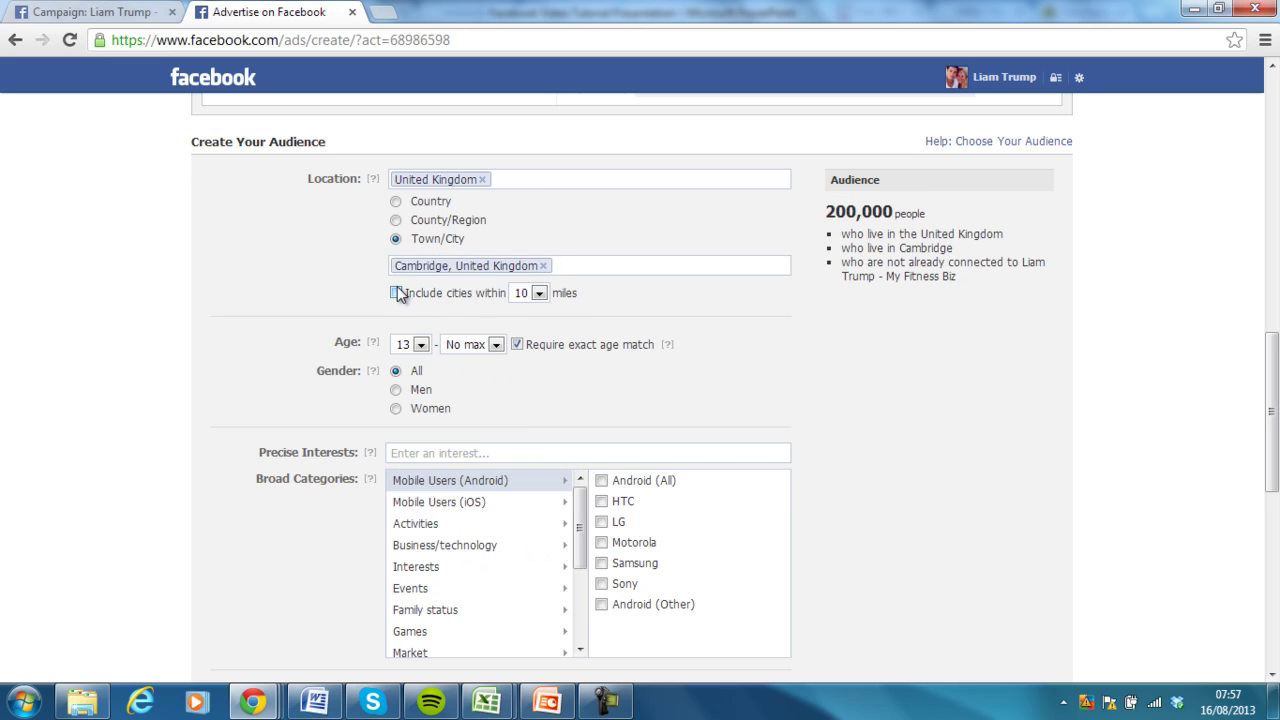
# - Try including cities within 10 miles of Cambridge and targeting by county/region, then return to town/city targeting without a radius
pyautogui.click(396, 293)
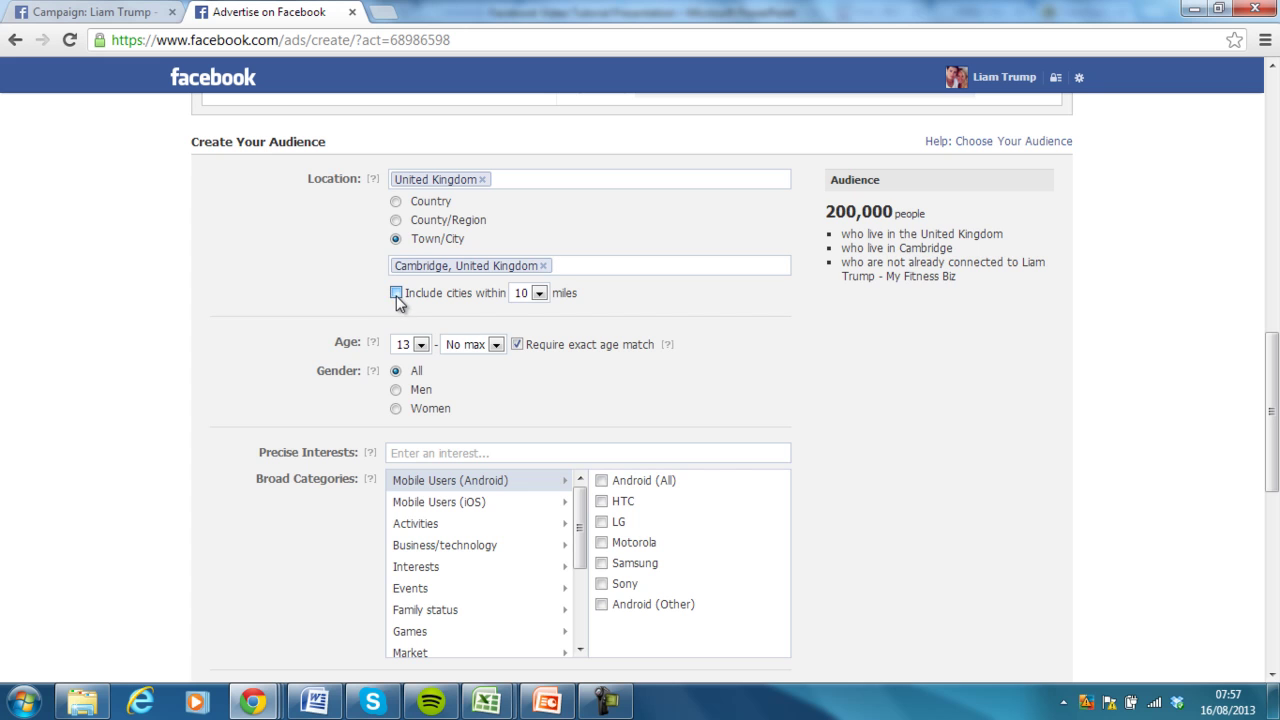
pyautogui.click(539, 292)
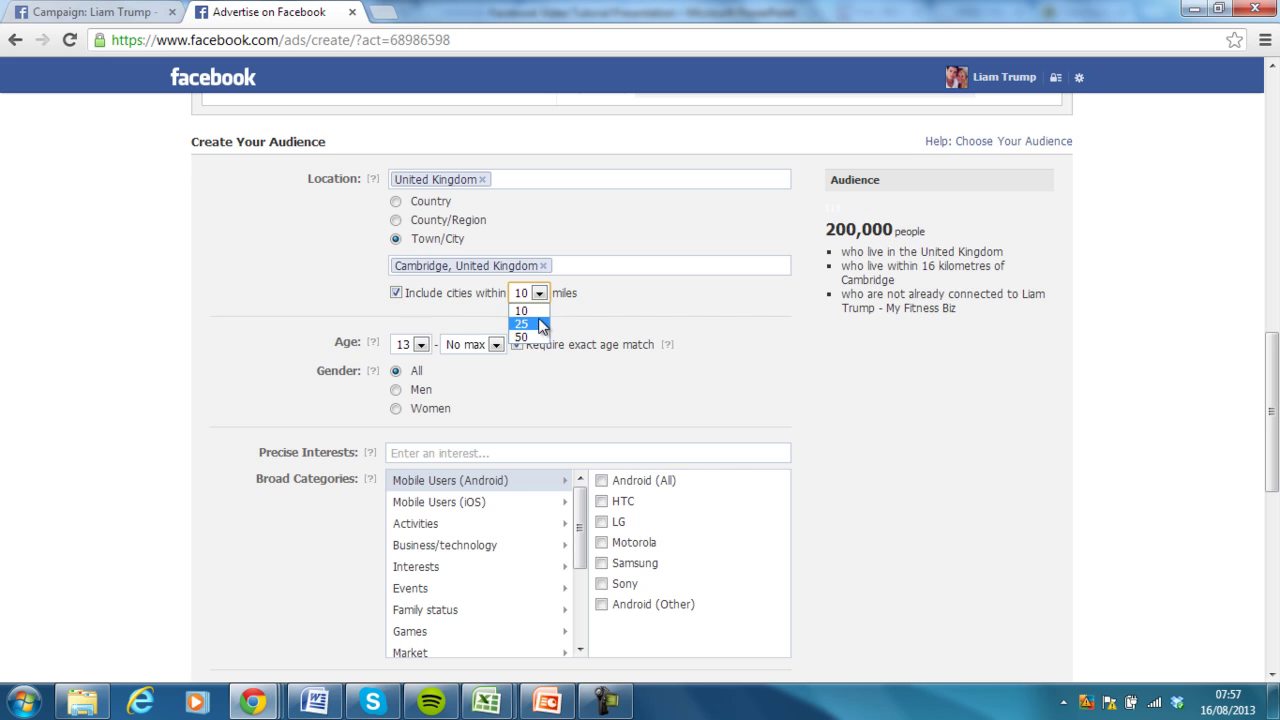
pyautogui.click(536, 292)
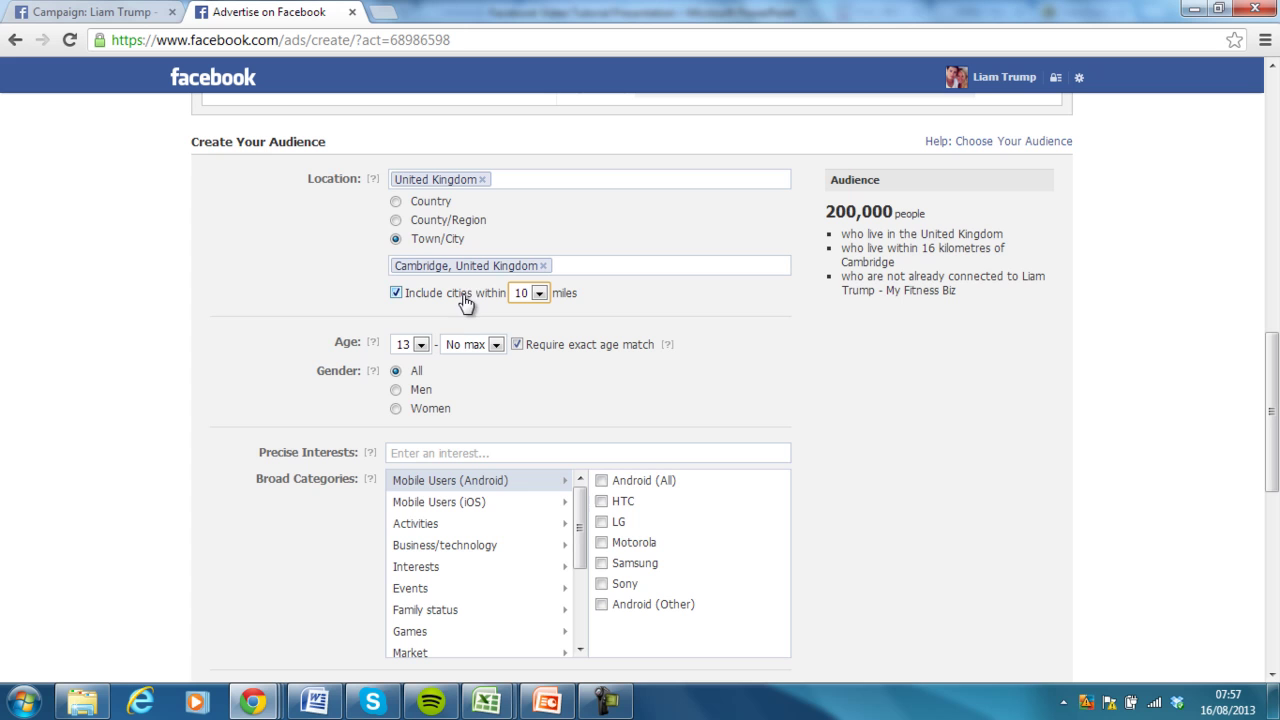
pyautogui.click(397, 294)
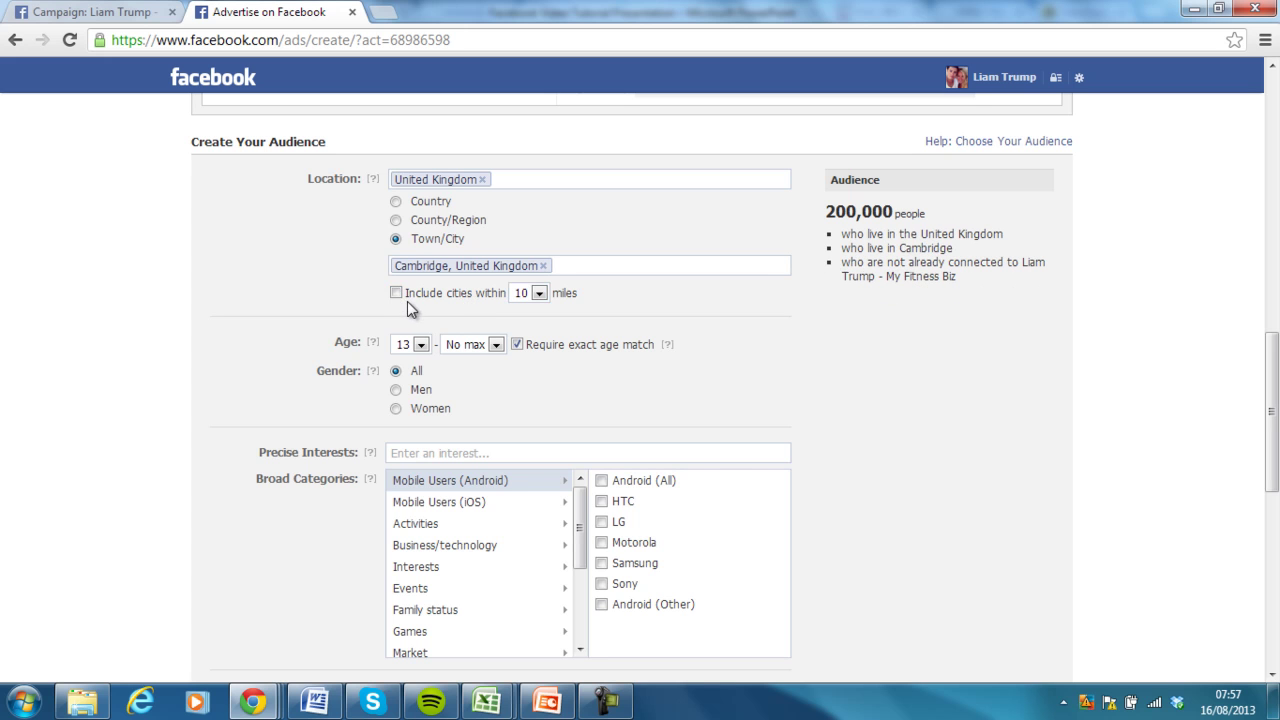
pyautogui.click(436, 225)
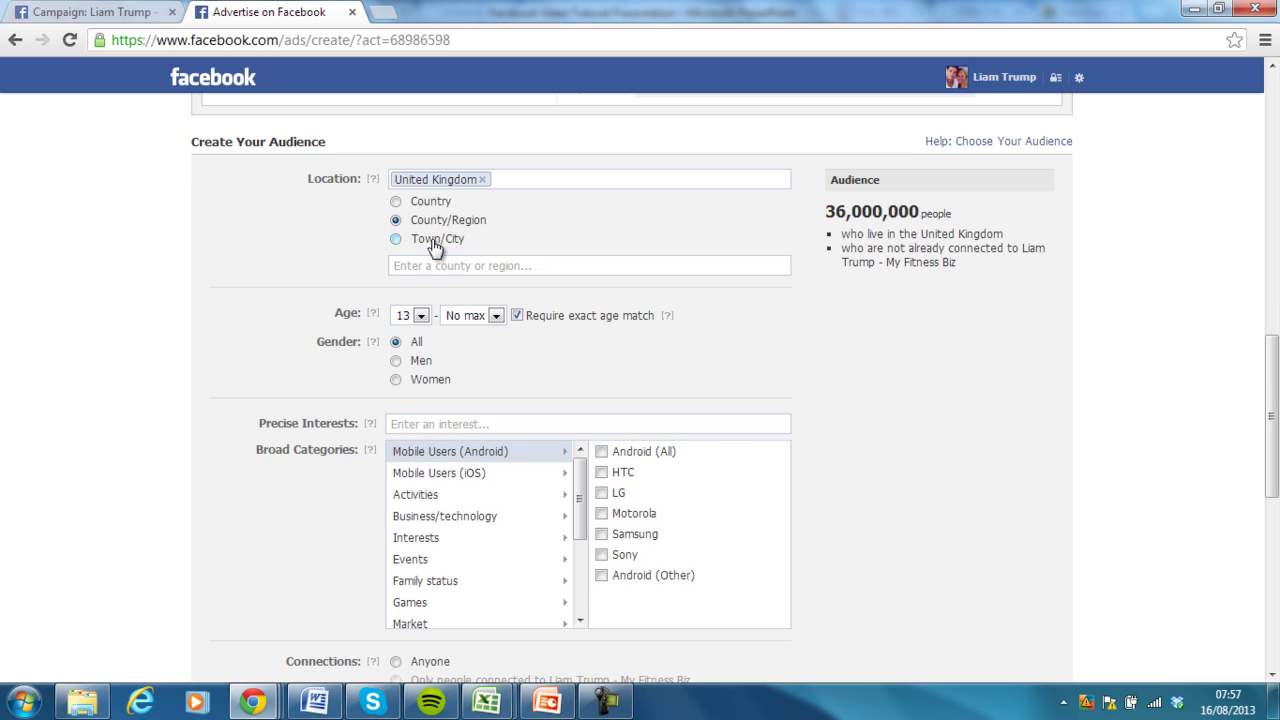
pyautogui.click(434, 240)
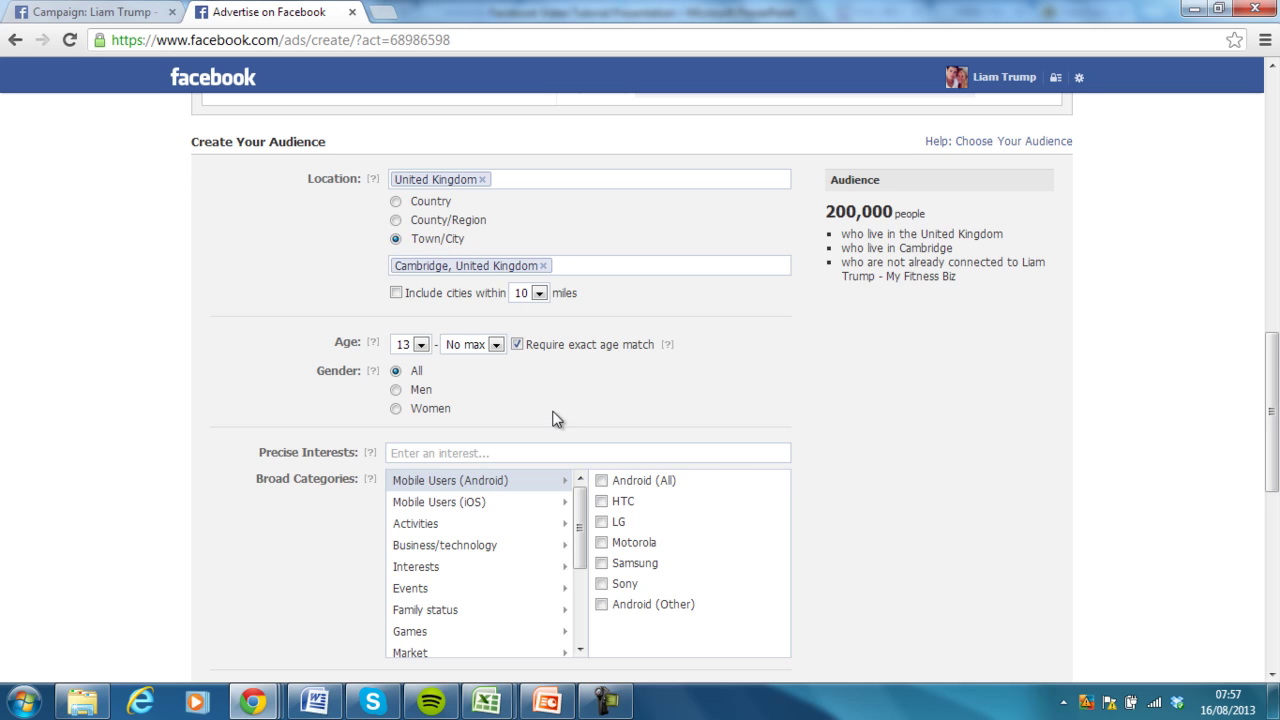
# - Try replacing the United Kingdom audience location with a postcode, then restore United Kingdom
pyautogui.moveTo(1272, 400); pyautogui.dragTo(1272, 370)
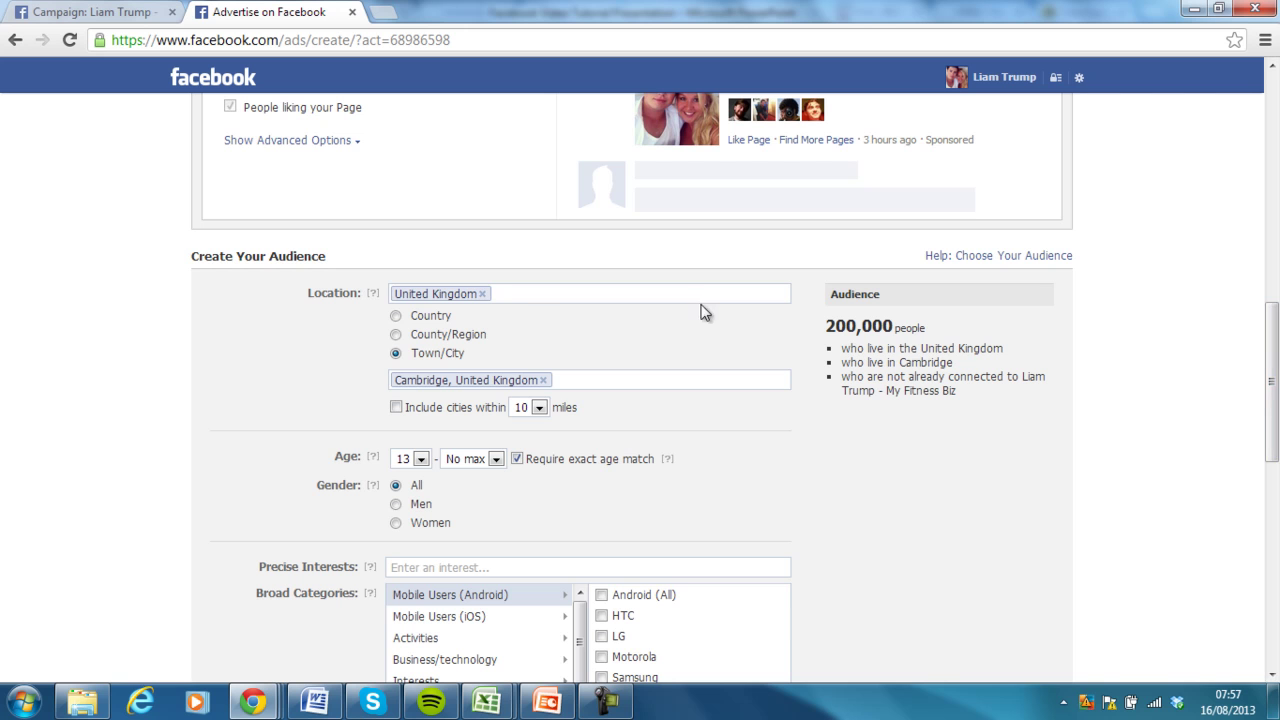
pyautogui.click(482, 293)
pyautogui.write('cb1 ')
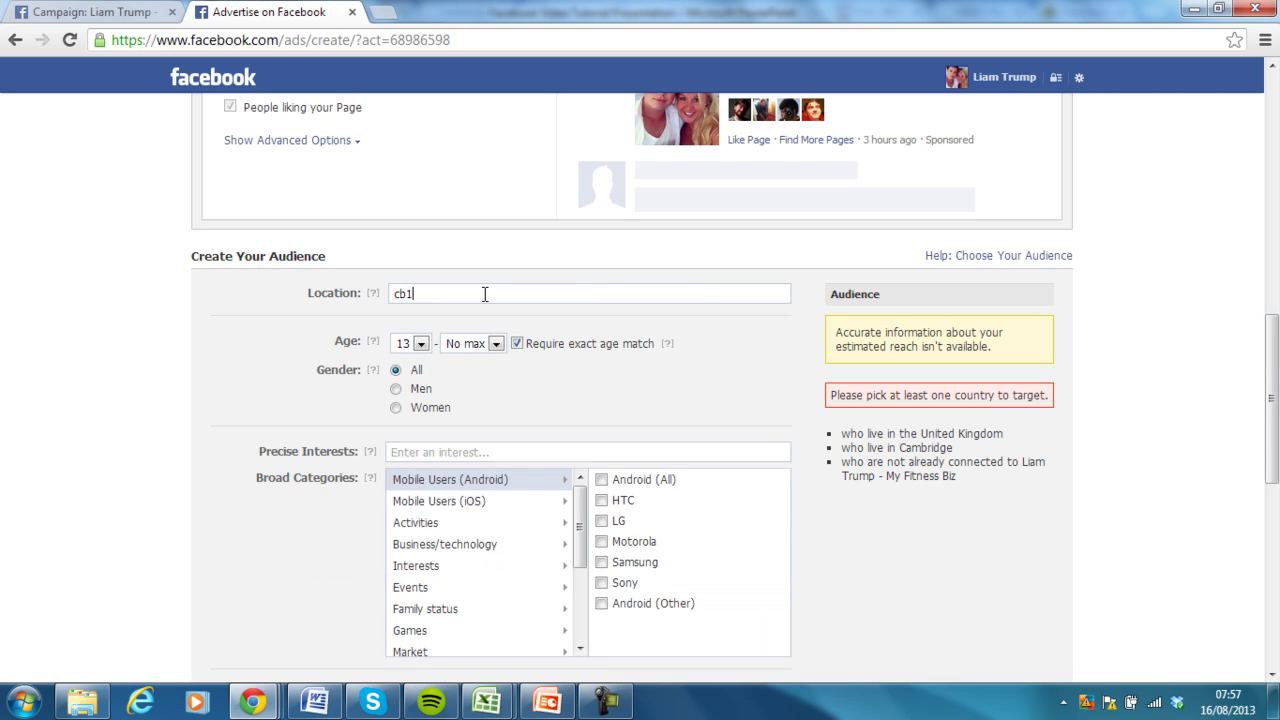
pyautogui.write('2hd')
pyautogui.press('BackSpace')
pyautogui.press('BackSpace')
pyautogui.press('BackSpace')
pyautogui.press('BackSpace')
pyautogui.press('BackSpace')
pyautogui.press('BackSpace')
pyautogui.press('BackSpace')
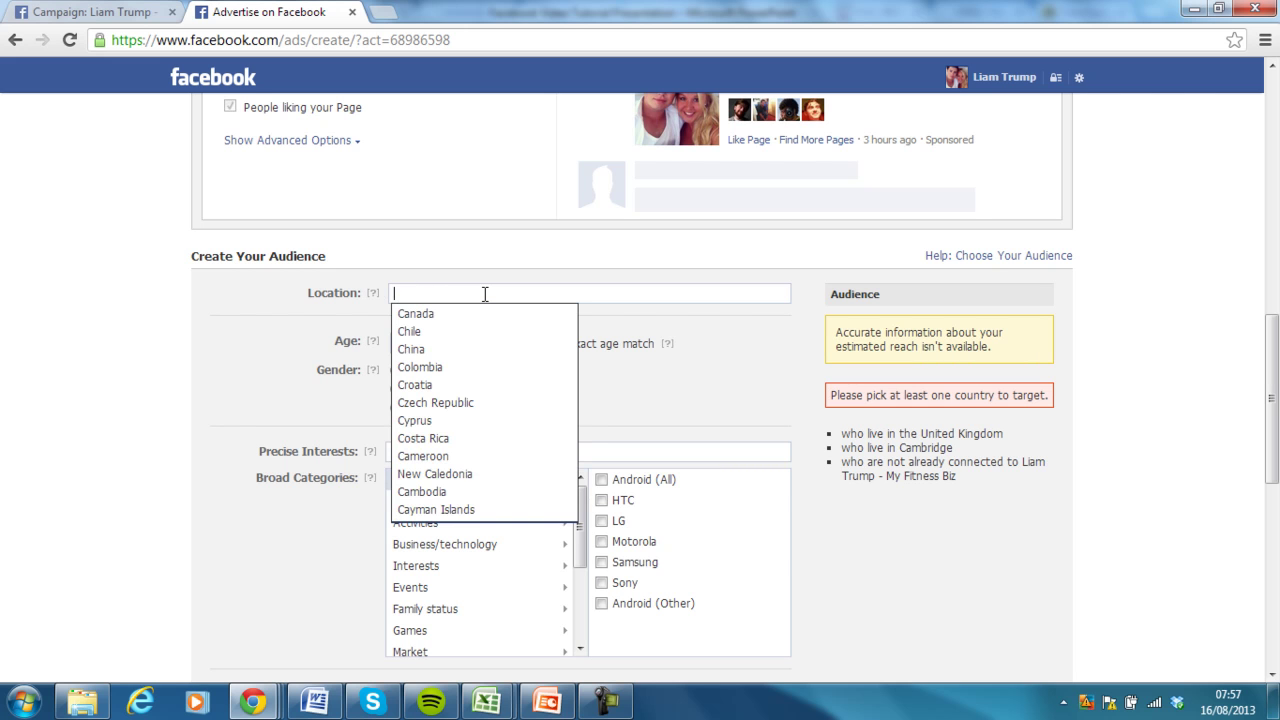
pyautogui.write('Unit')
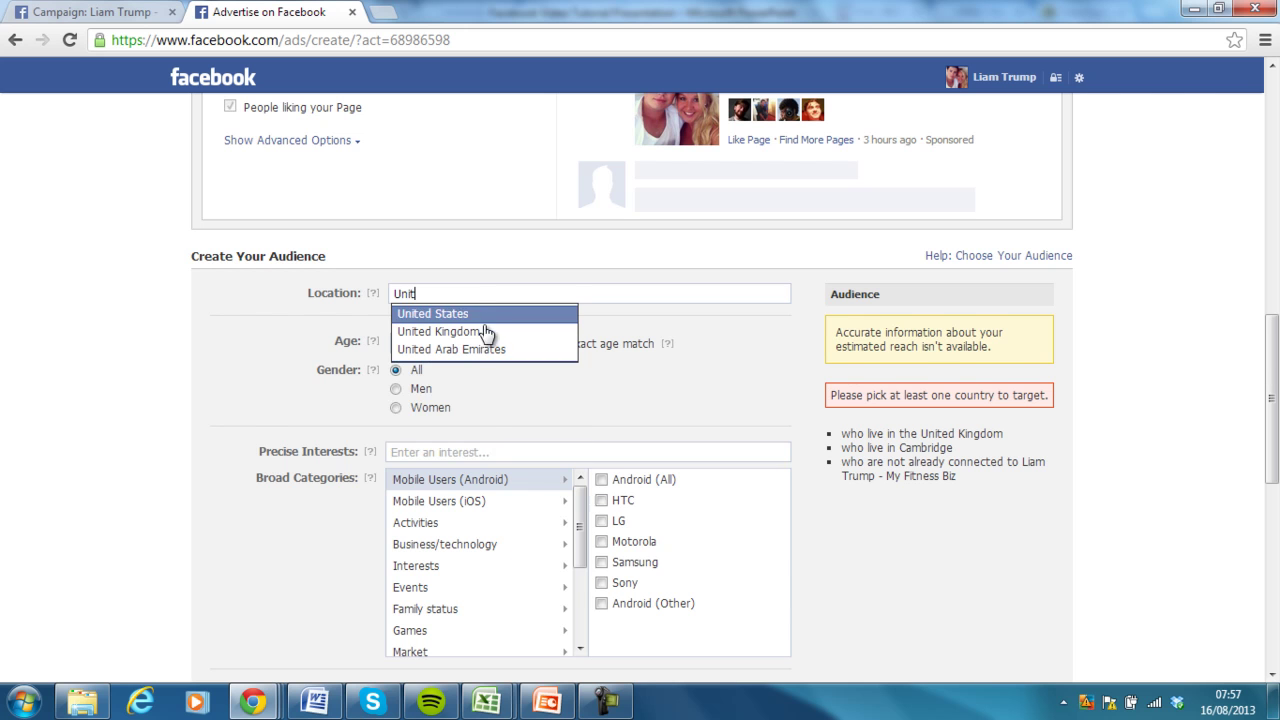
pyautogui.click(488, 333)
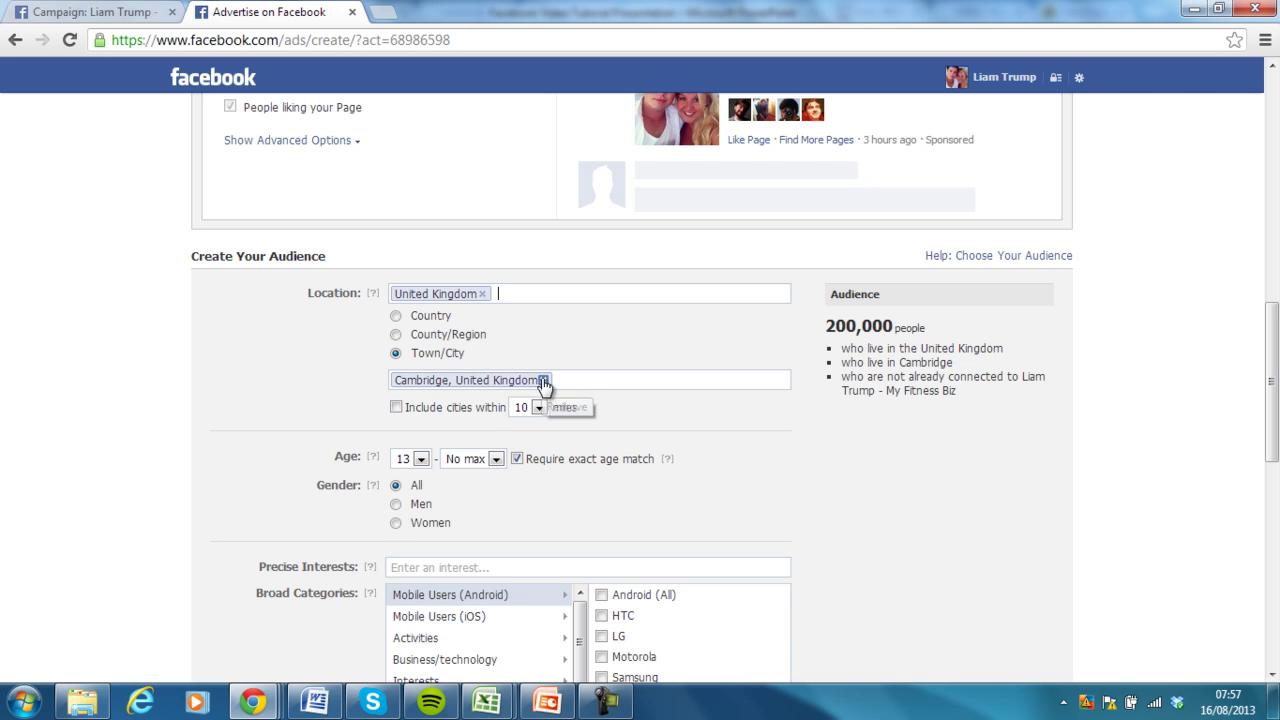
# - Switch location targeting to whole countries and add United States, Australia and New Zealand alongside United Kingdom
pyautogui.click(396, 316)
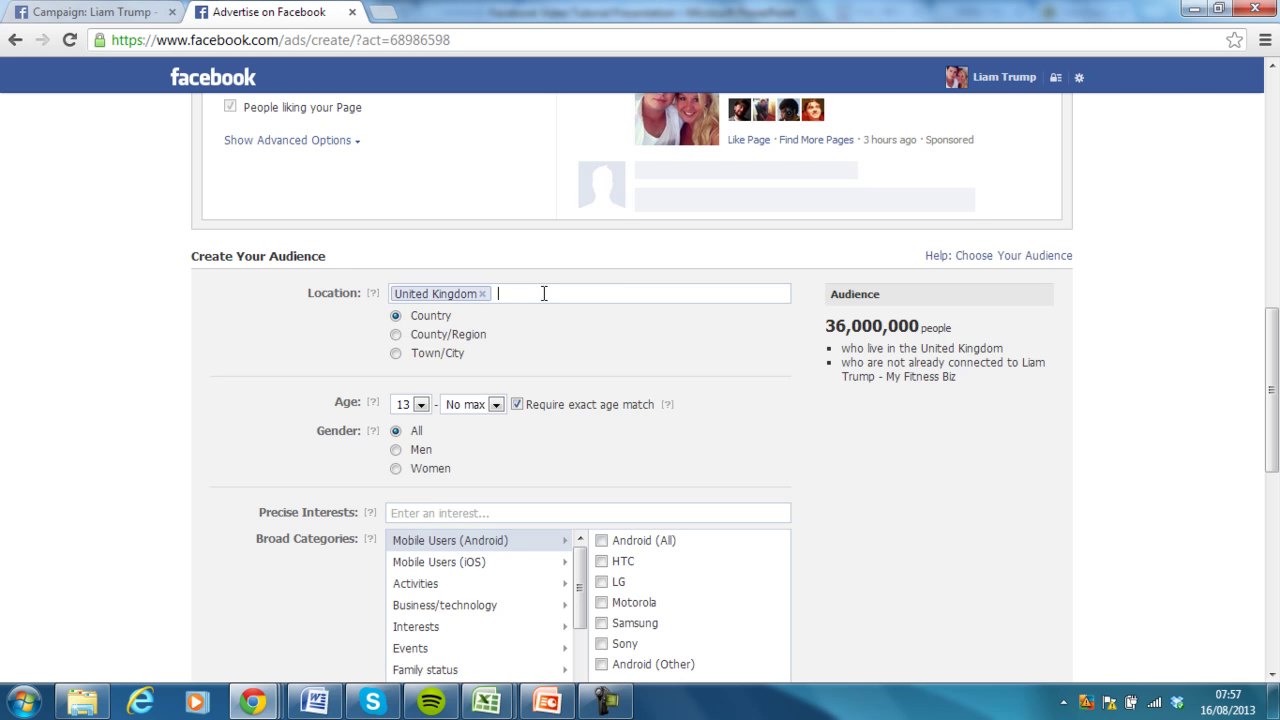
pyautogui.write('un')
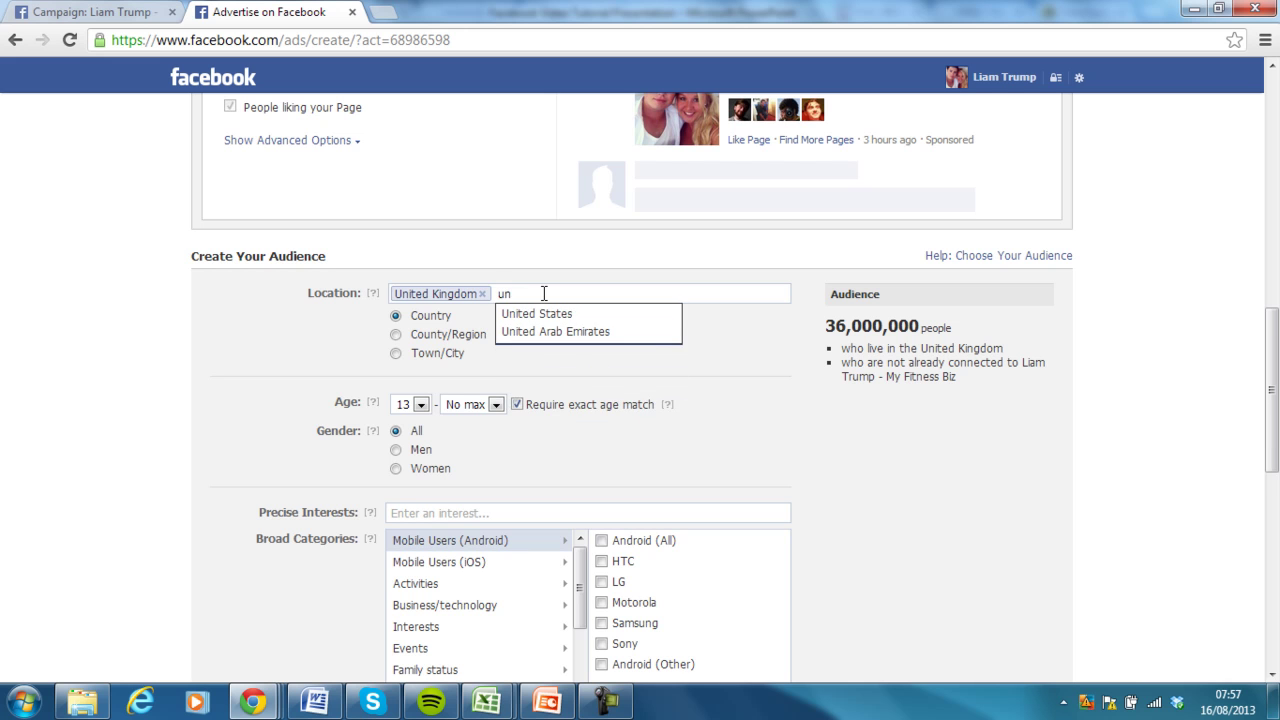
pyautogui.click(545, 314)
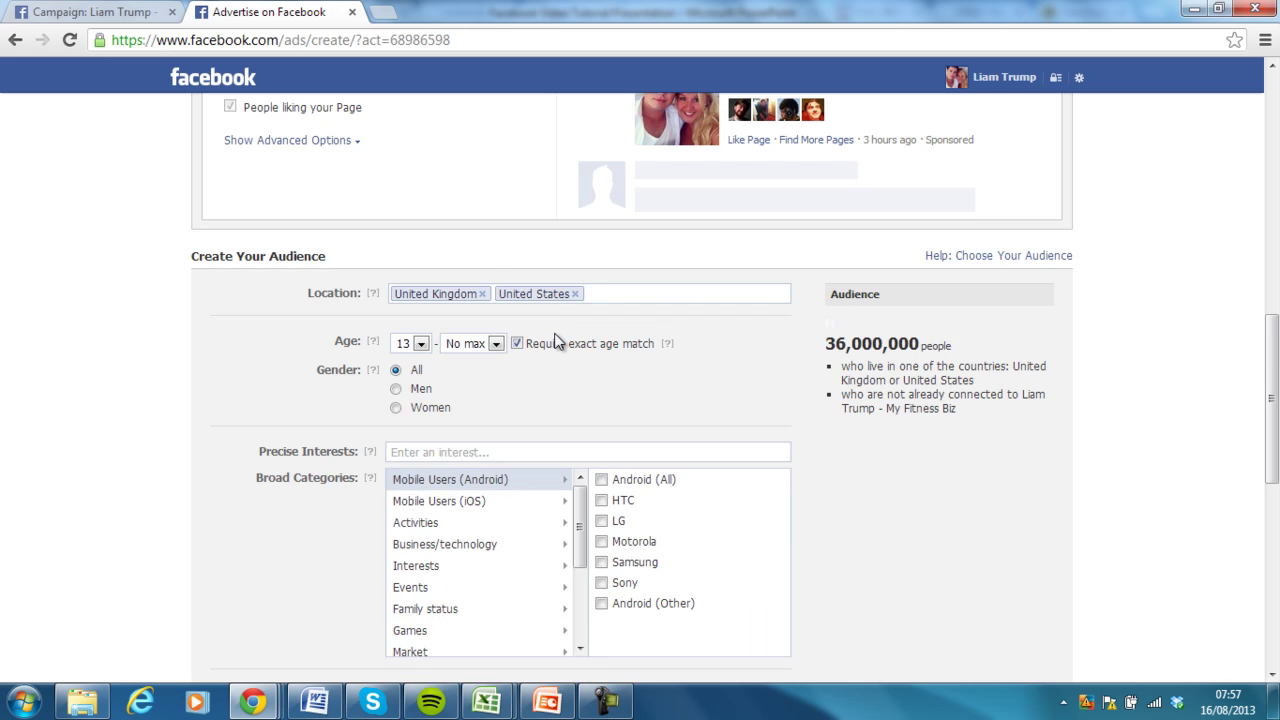
pyautogui.write('aus')
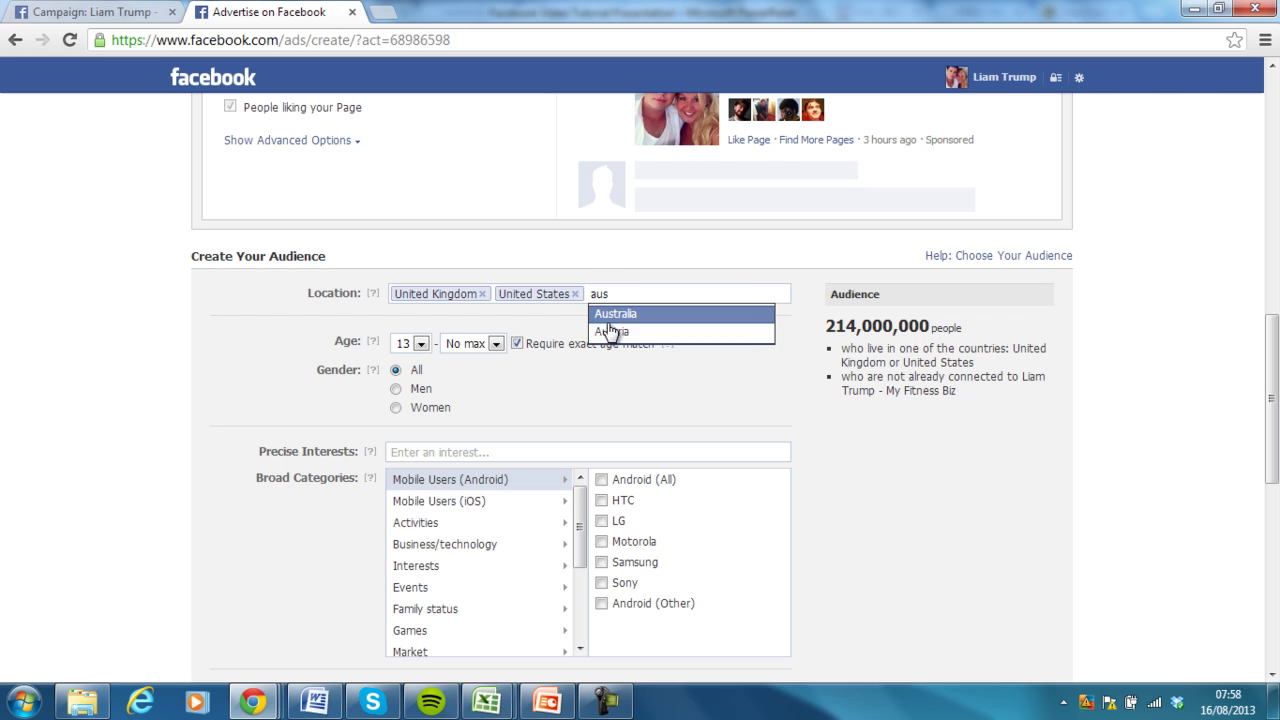
pyautogui.click(610, 314)
pyautogui.write('new')
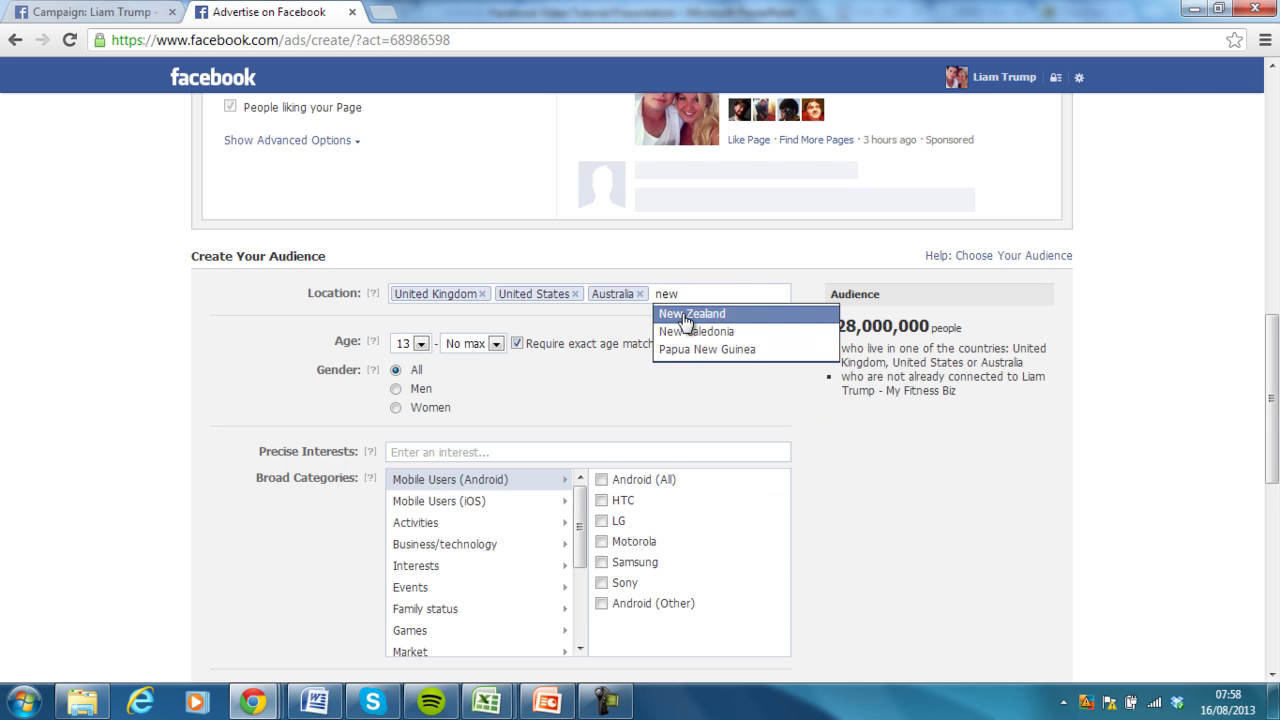
pyautogui.click(676, 314)
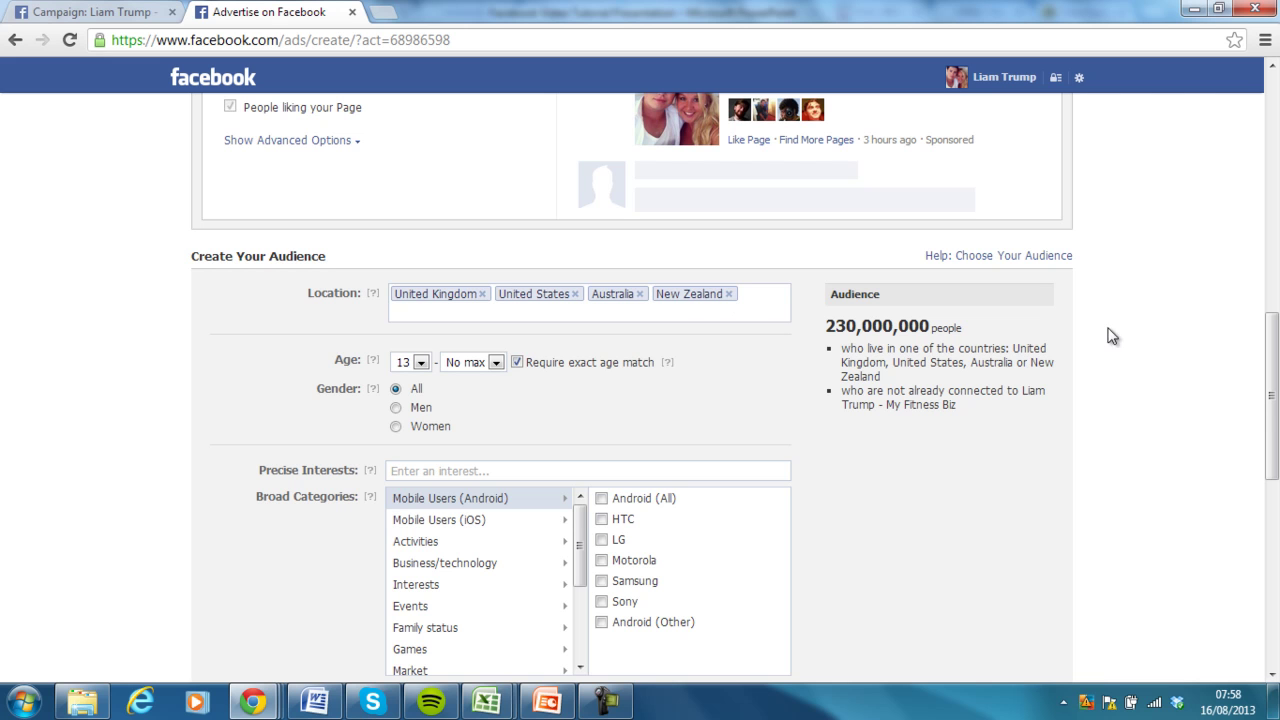
# - Restrict the audience to ages 25 to 44 and to women only
pyautogui.moveTo(1272, 400); pyautogui.dragTo(1272, 420)
pyautogui.moveTo(370, 296)
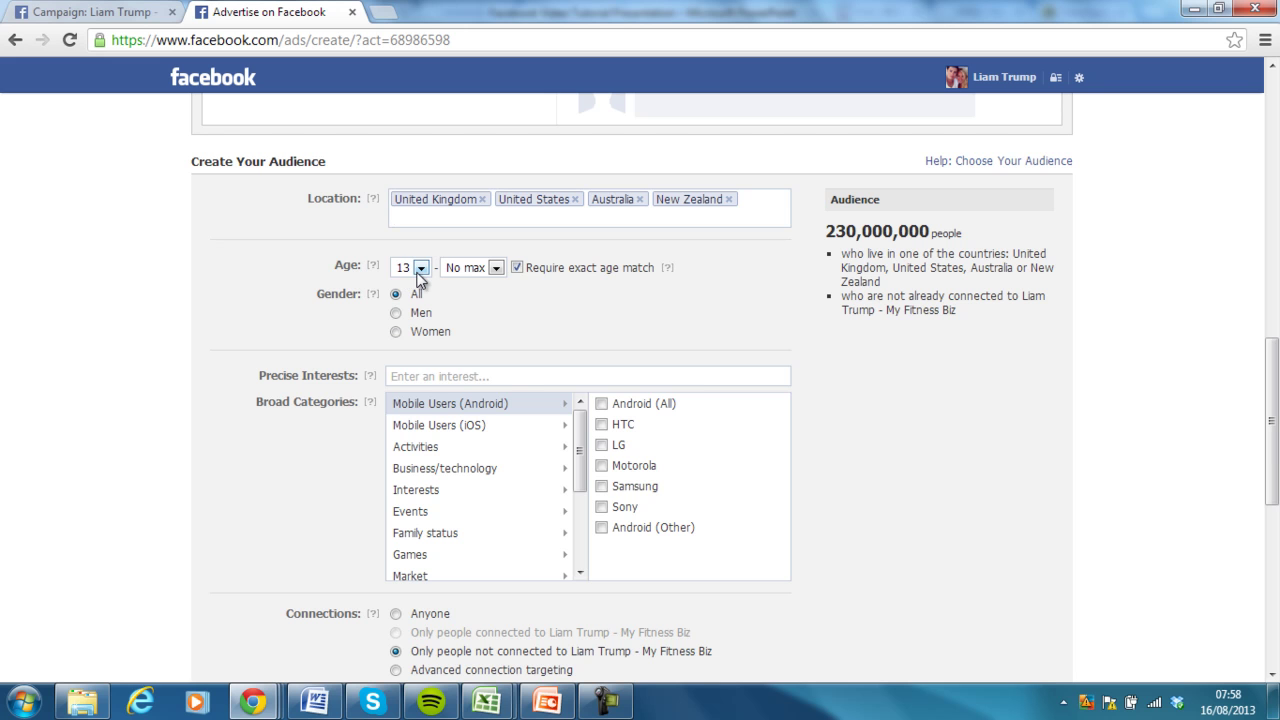
pyautogui.click(418, 274)
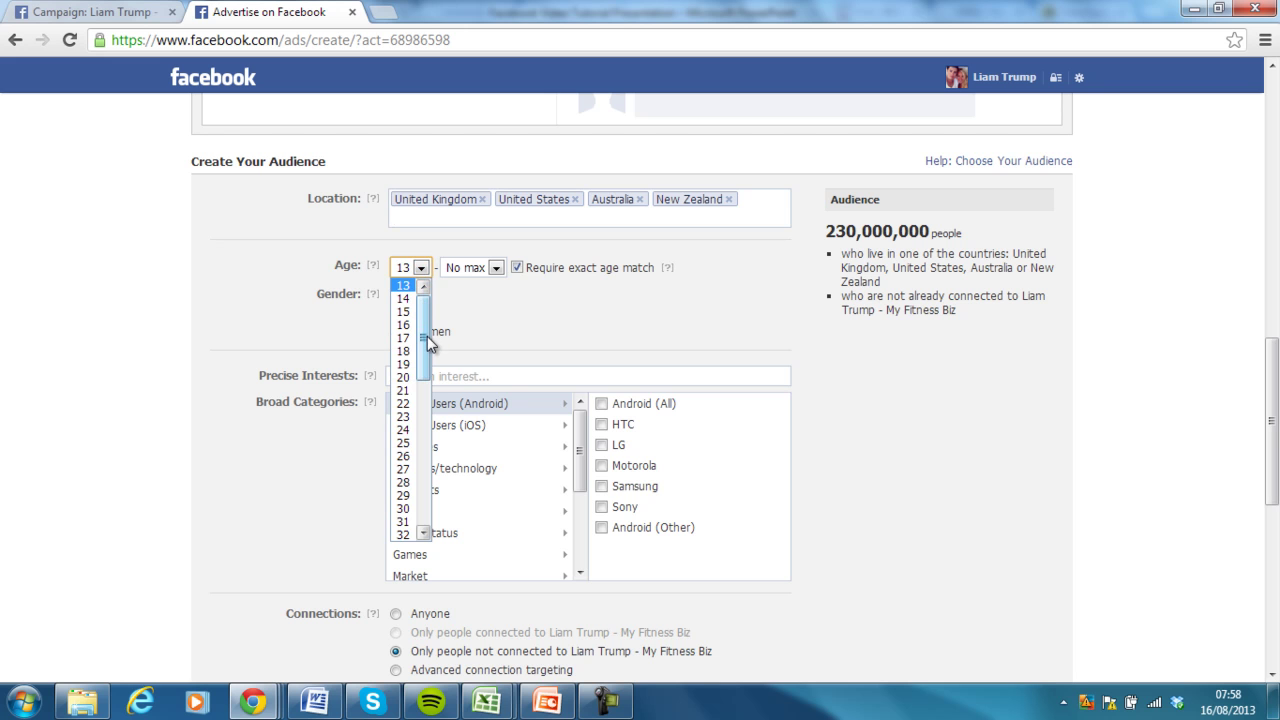
pyautogui.click(406, 444)
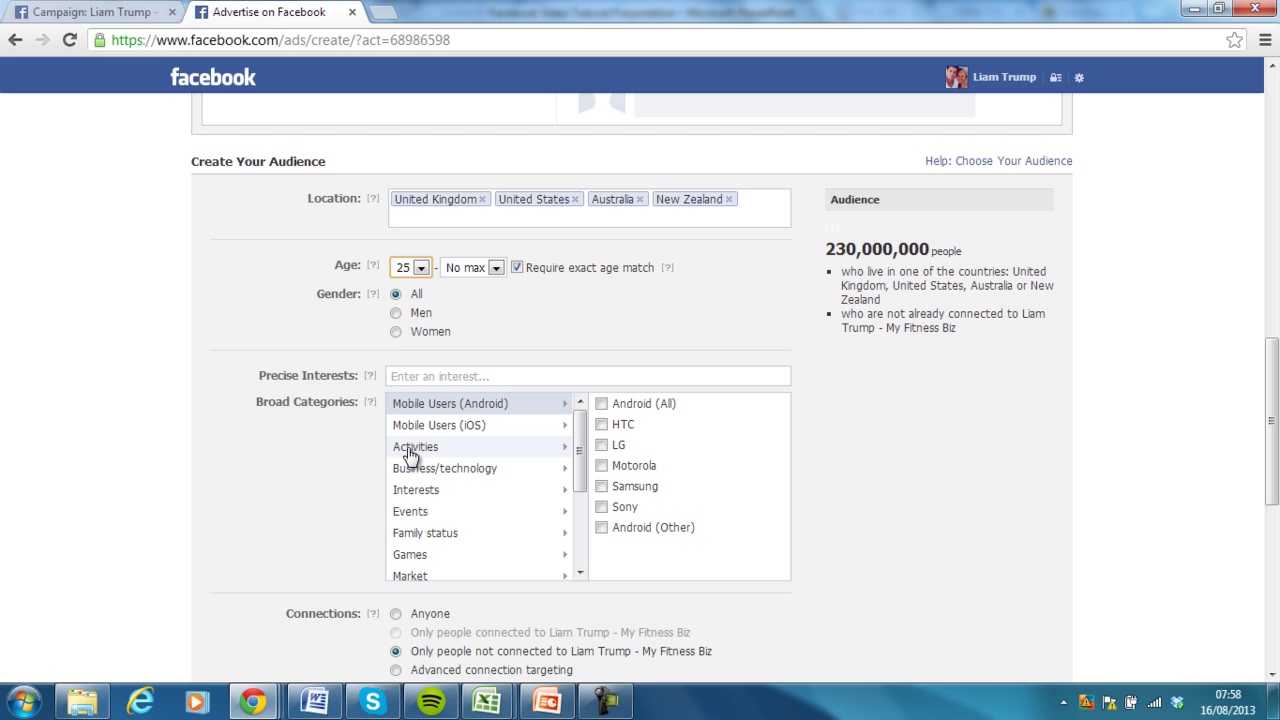
pyautogui.click(496, 268)
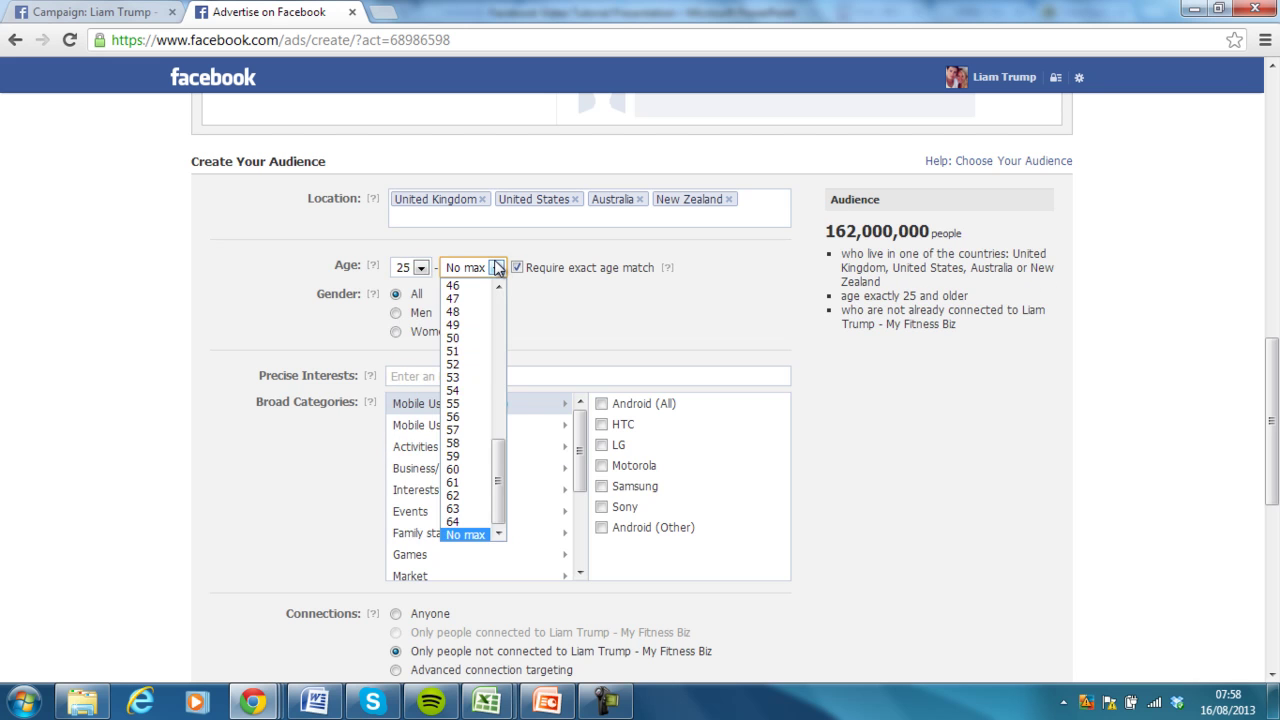
pyautogui.moveTo(502, 463); pyautogui.dragTo(502, 440)
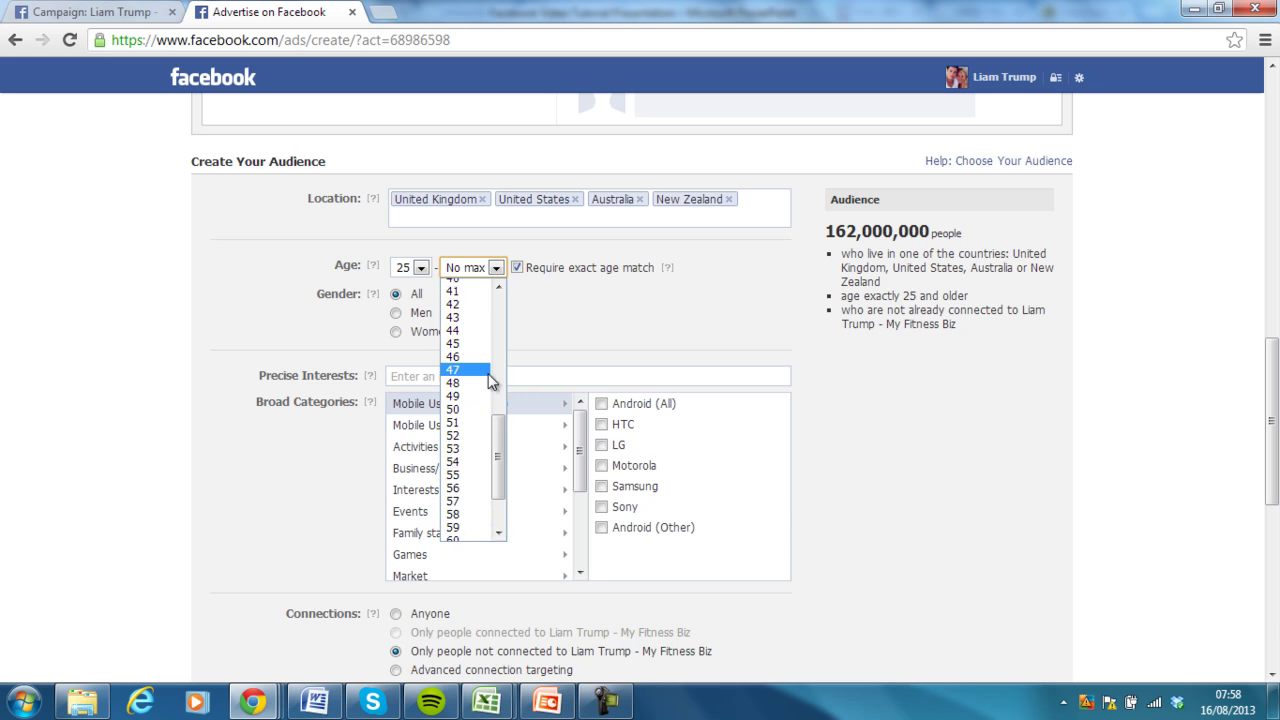
pyautogui.click(467, 331)
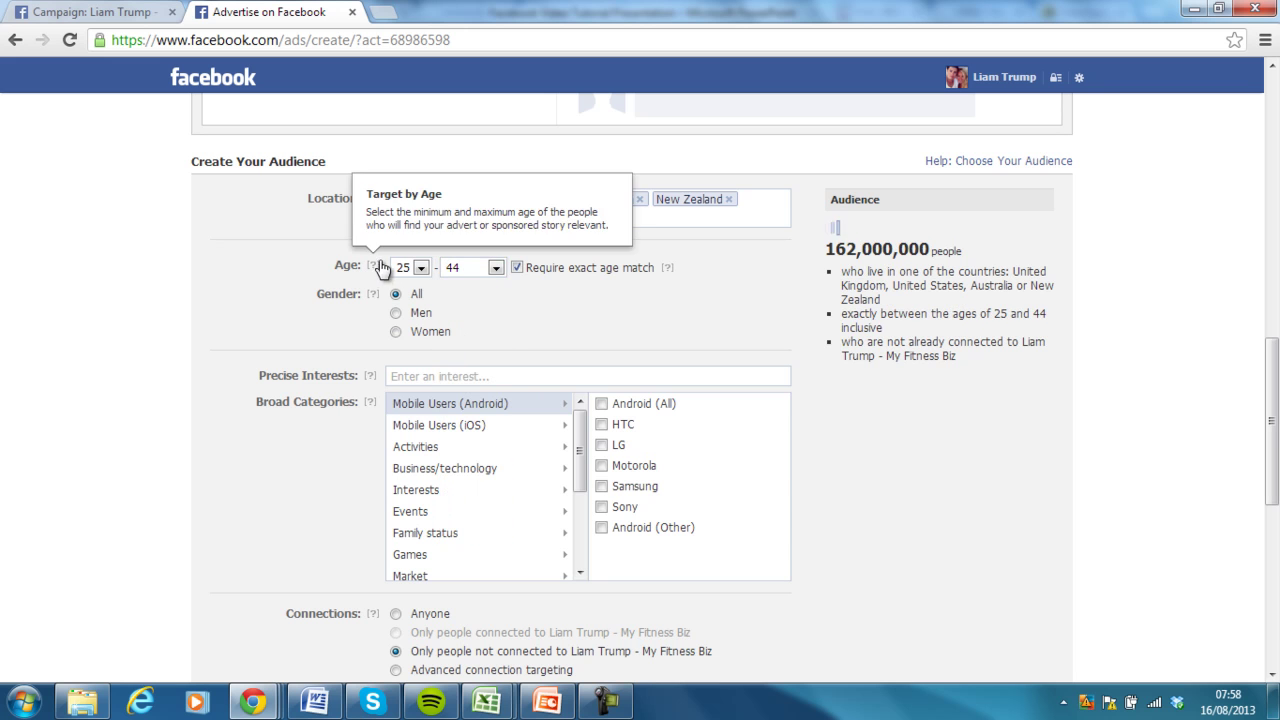
pyautogui.click(395, 332)
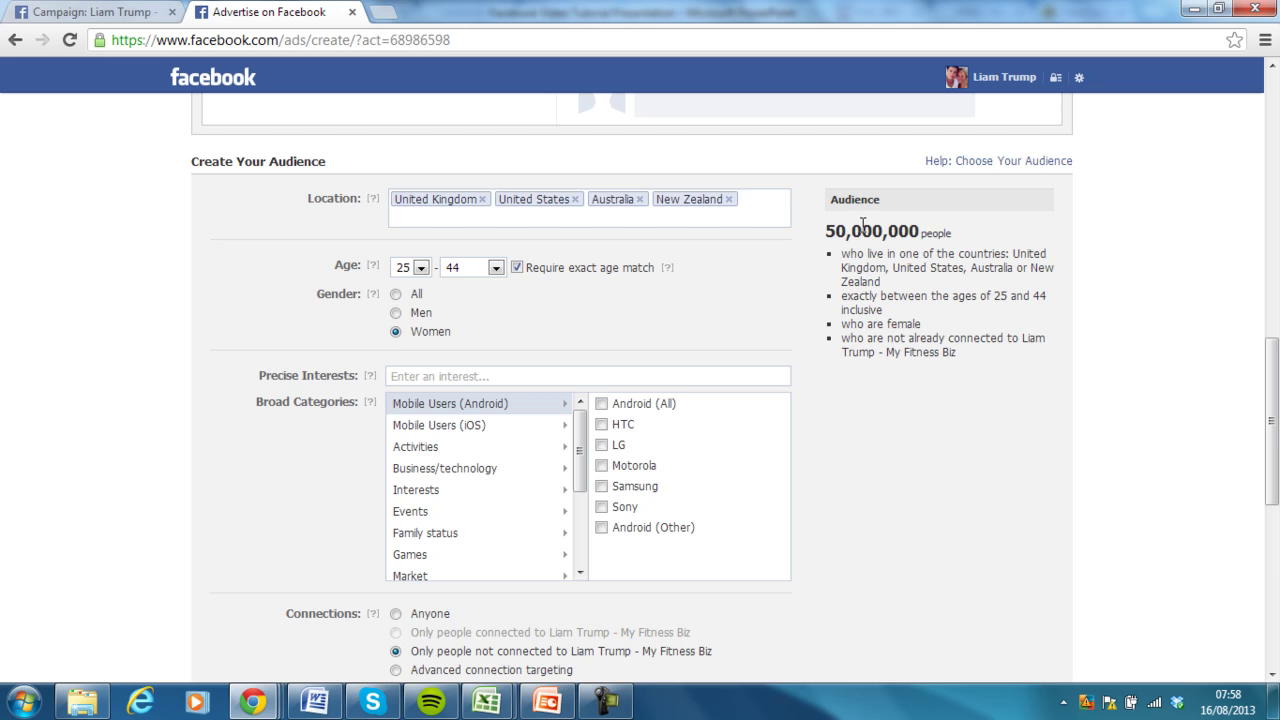
pyautogui.moveTo(667, 267)
# - Add the #Fitness professional topic to the audience's precise interests
pyautogui.moveTo(1272, 345); pyautogui.dragTo(1276, 404)
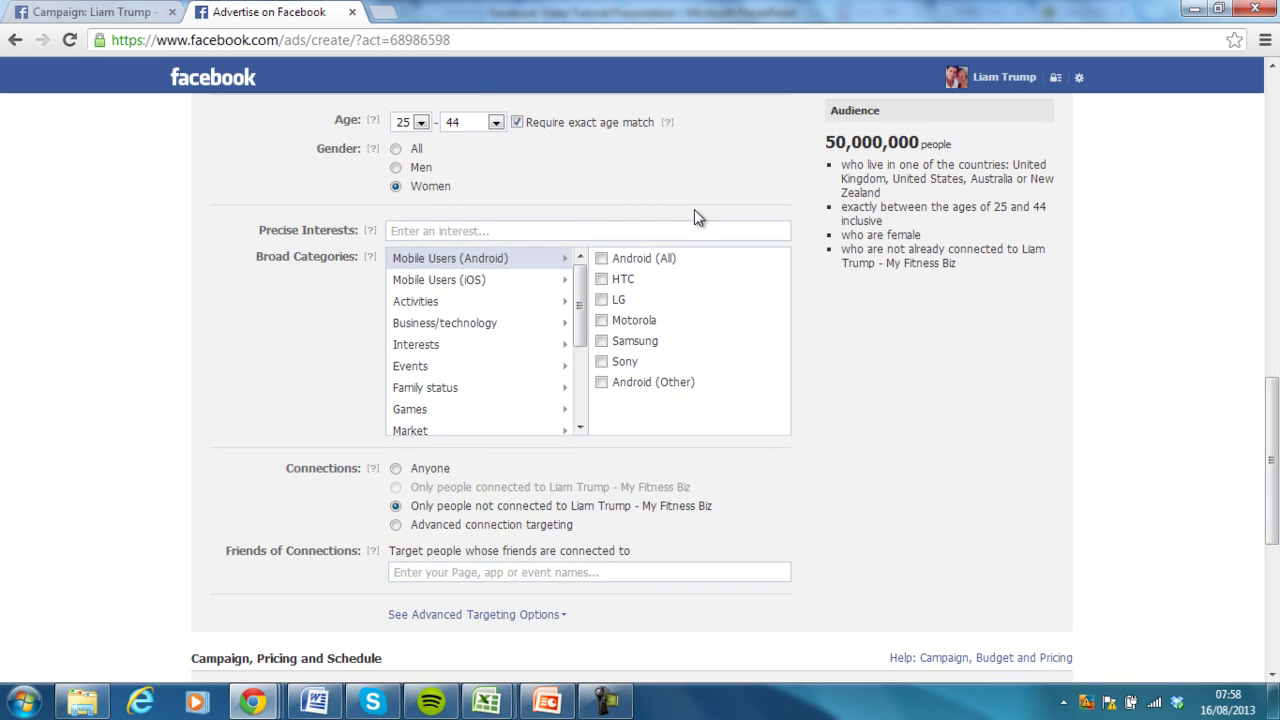
pyautogui.click(415, 230)
pyautogui.write('fitne')
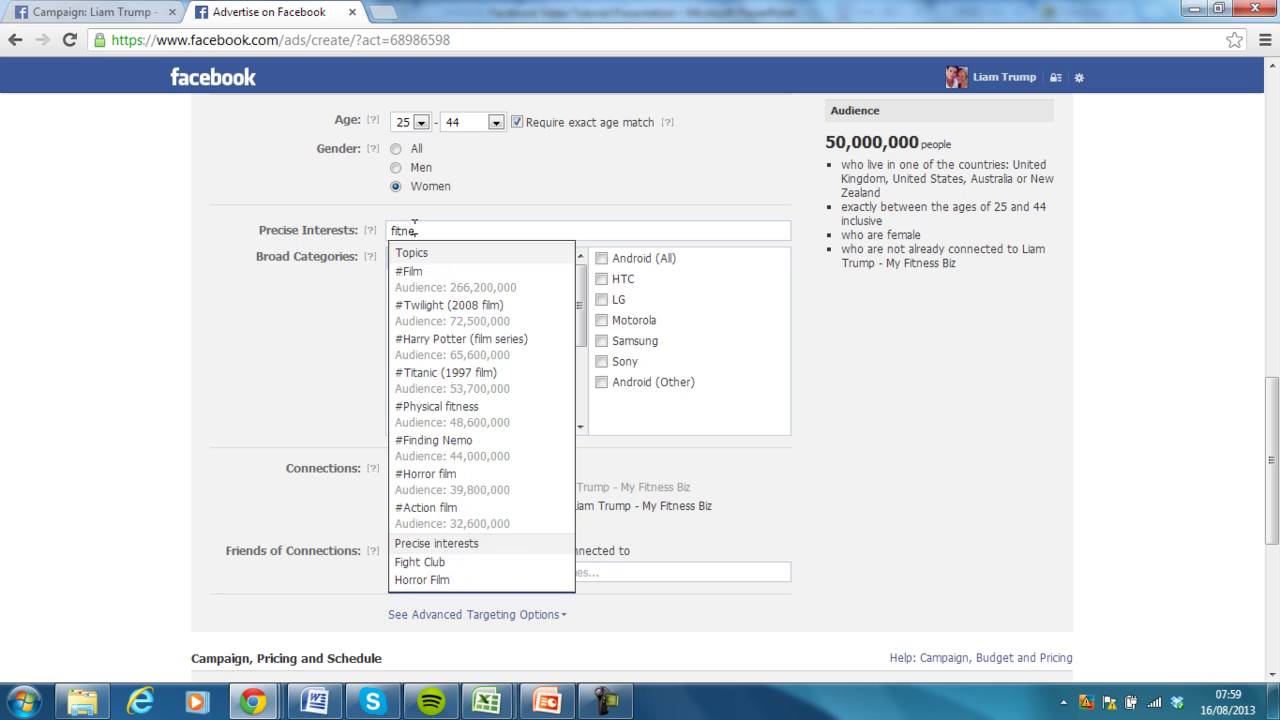
pyautogui.write('ss prf')
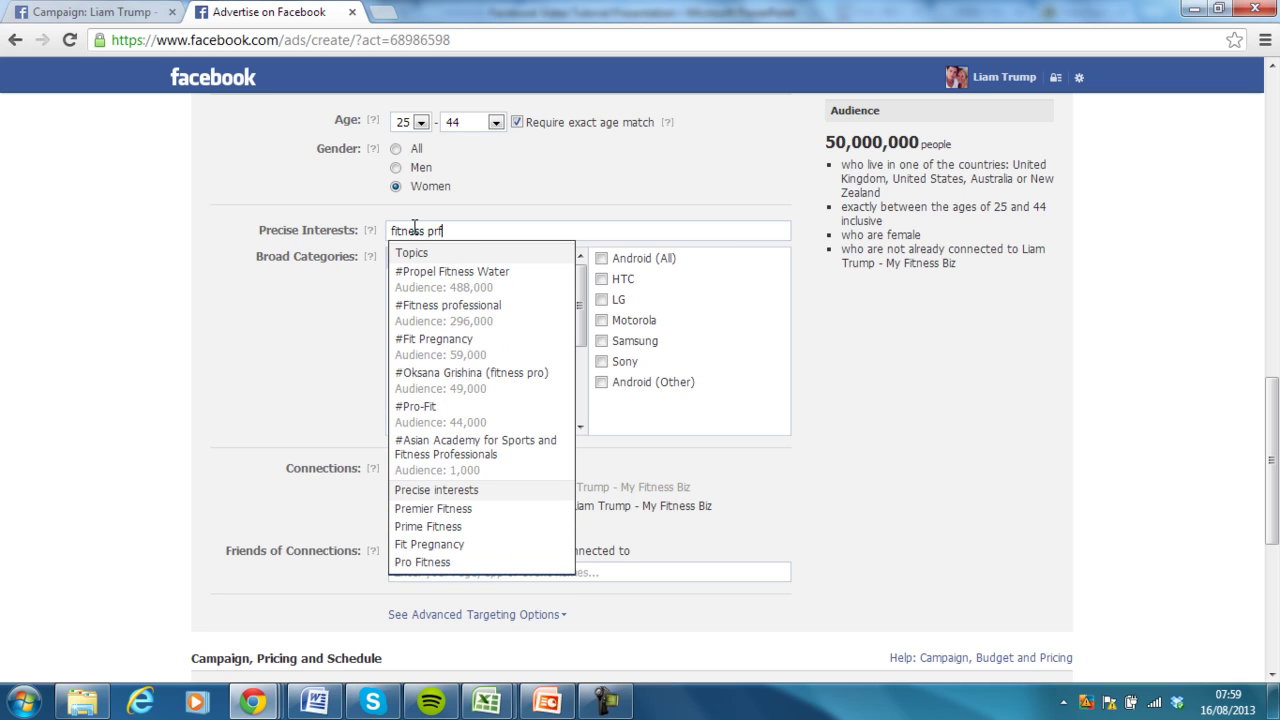
pyautogui.press('BackSpace')
pyautogui.write('of')
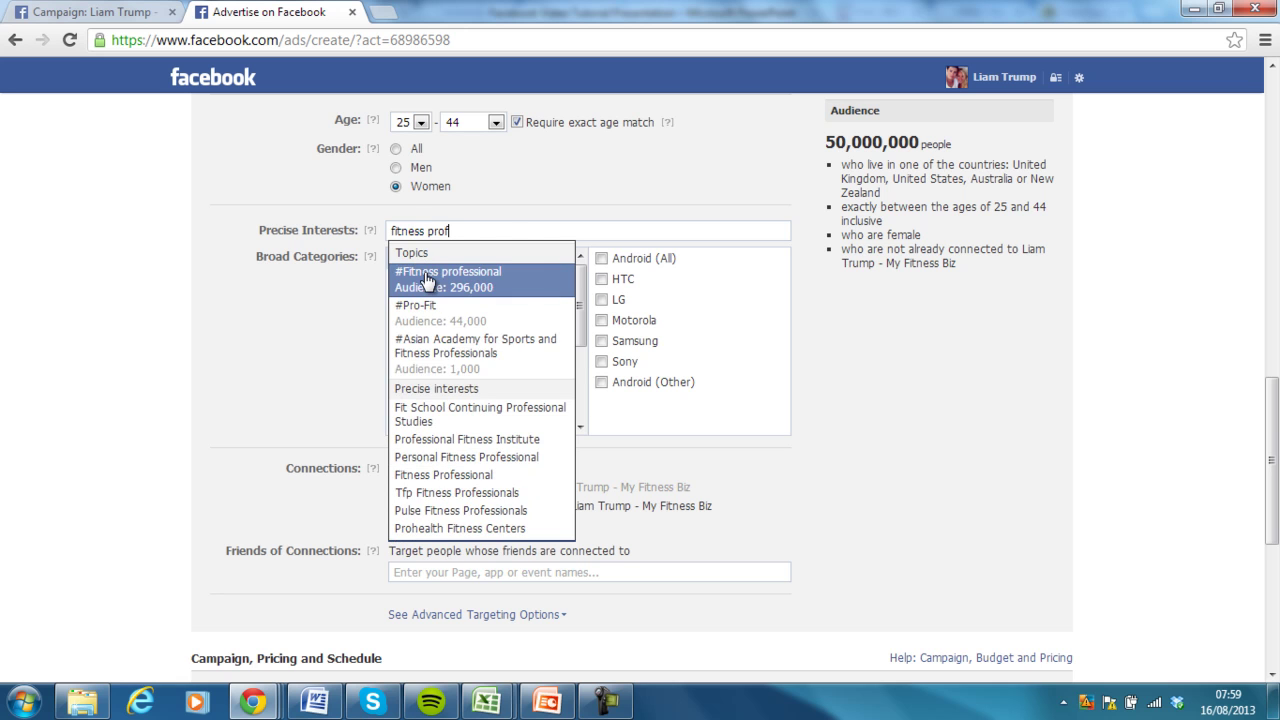
pyautogui.click(426, 281)
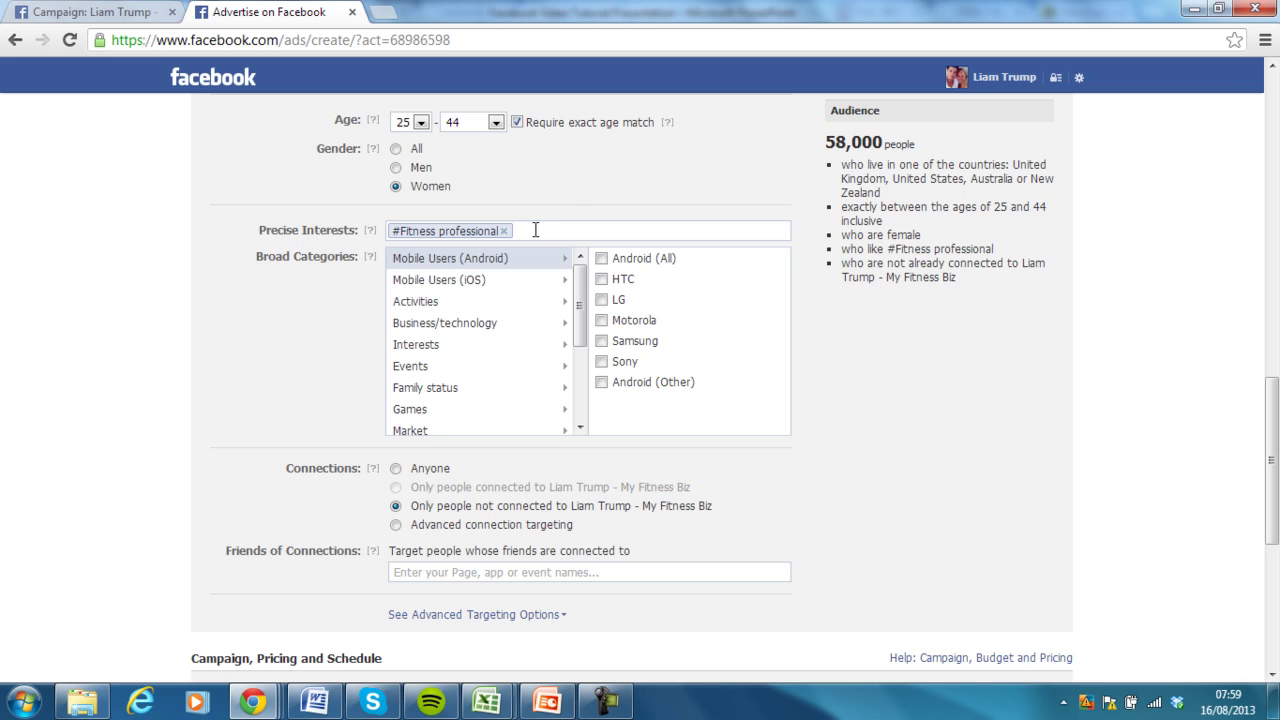
pyautogui.write('ins')
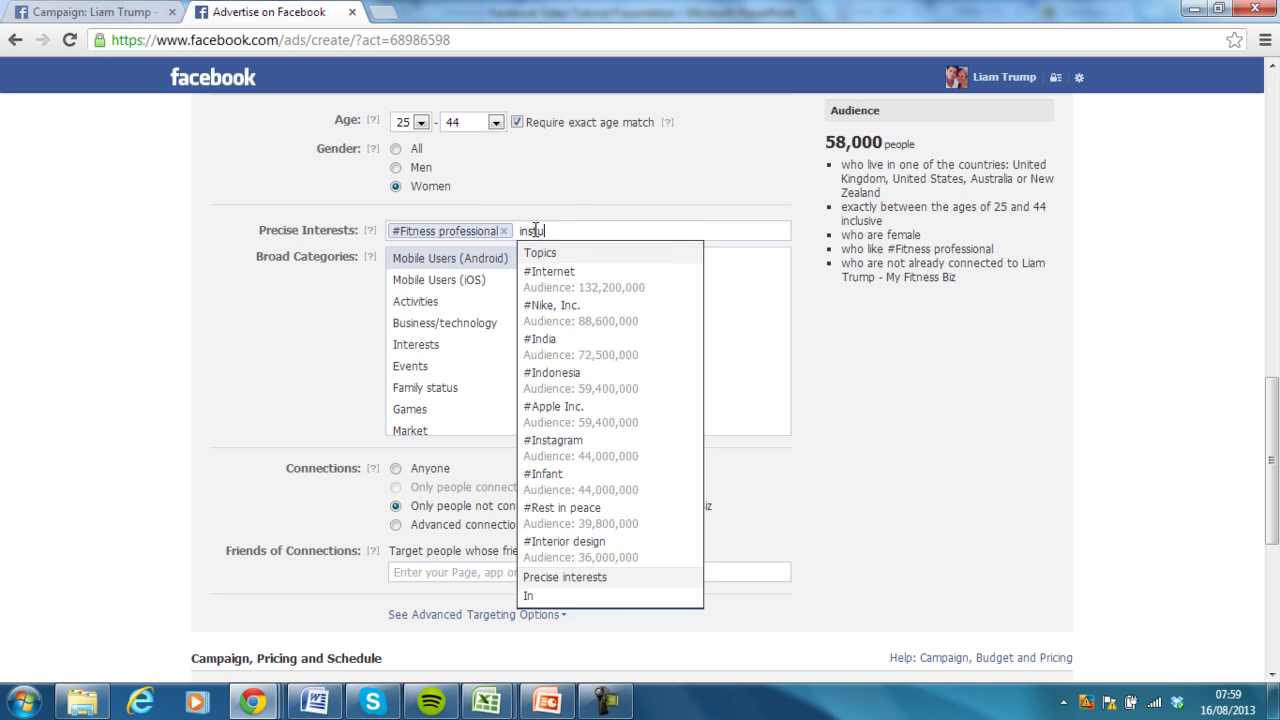
pyautogui.write('tru')
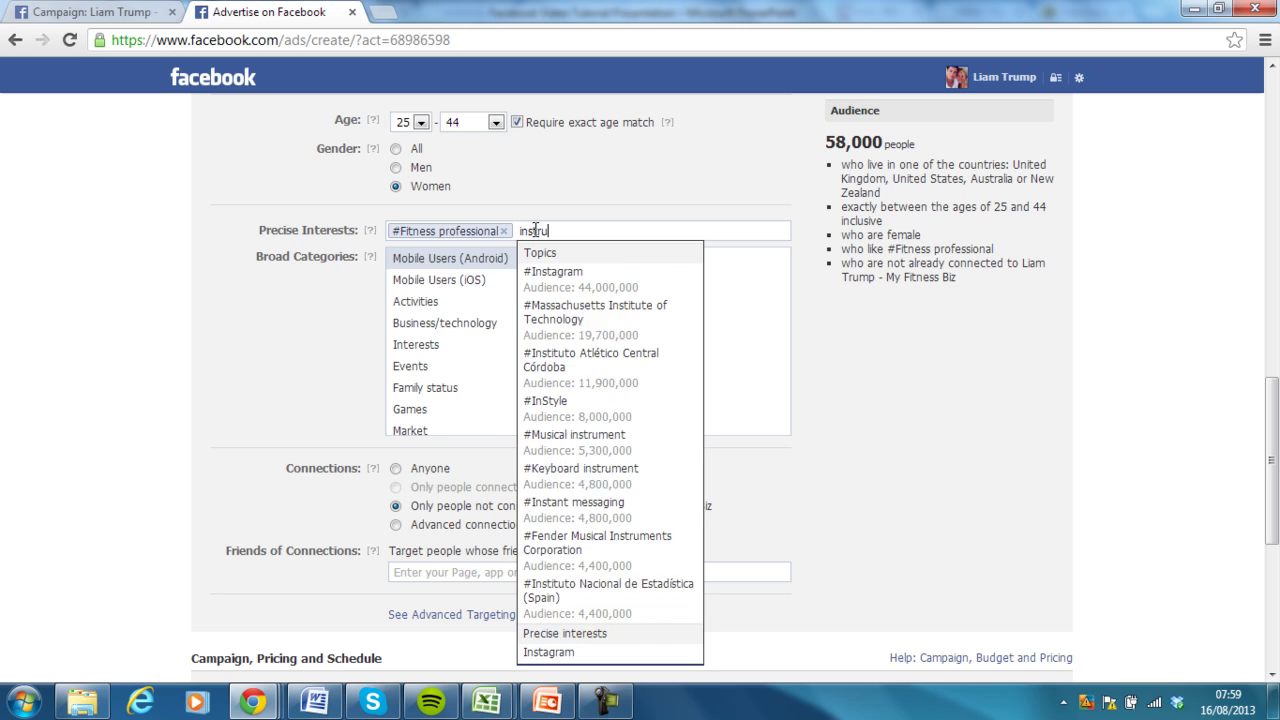
pyautogui.write('ctors')
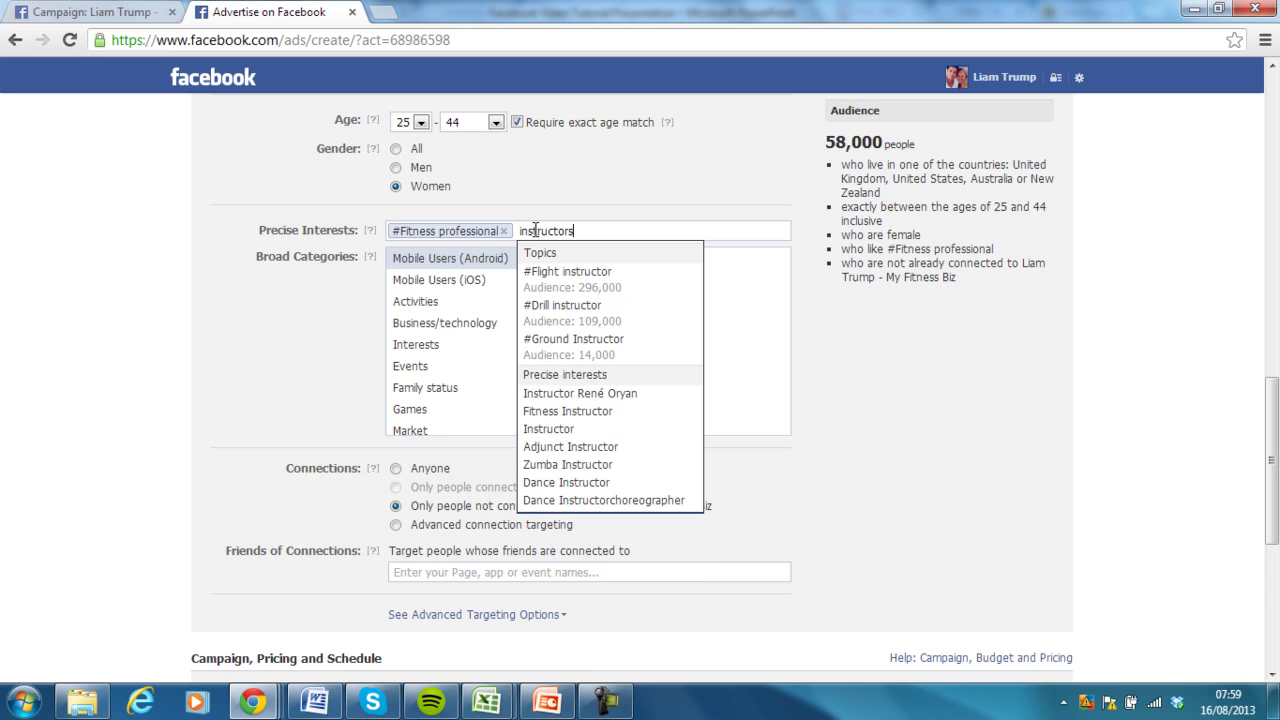
pyautogui.press('BackSpace')
pyautogui.press('BackSpace')
pyautogui.press('BackSpace')
pyautogui.press('BackSpace')
pyautogui.press('BackSpace')
pyautogui.press('BackSpace')
pyautogui.press('BackSpace')
pyautogui.press('BackSpace')
pyautogui.press('BackSpace')
pyautogui.press('BackSpace')
pyautogui.press('BackSpace')
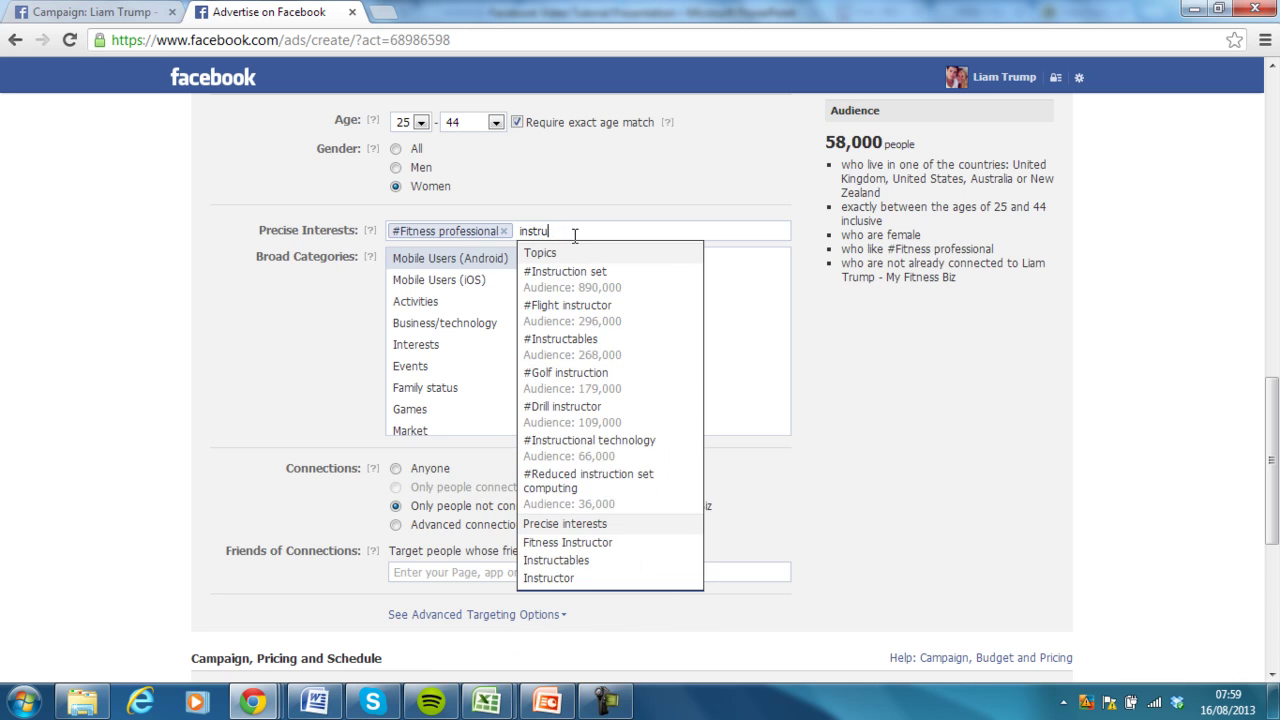
# - Add Fitness Instructor to the audience's precise interests
pyautogui.write('fitness instr')
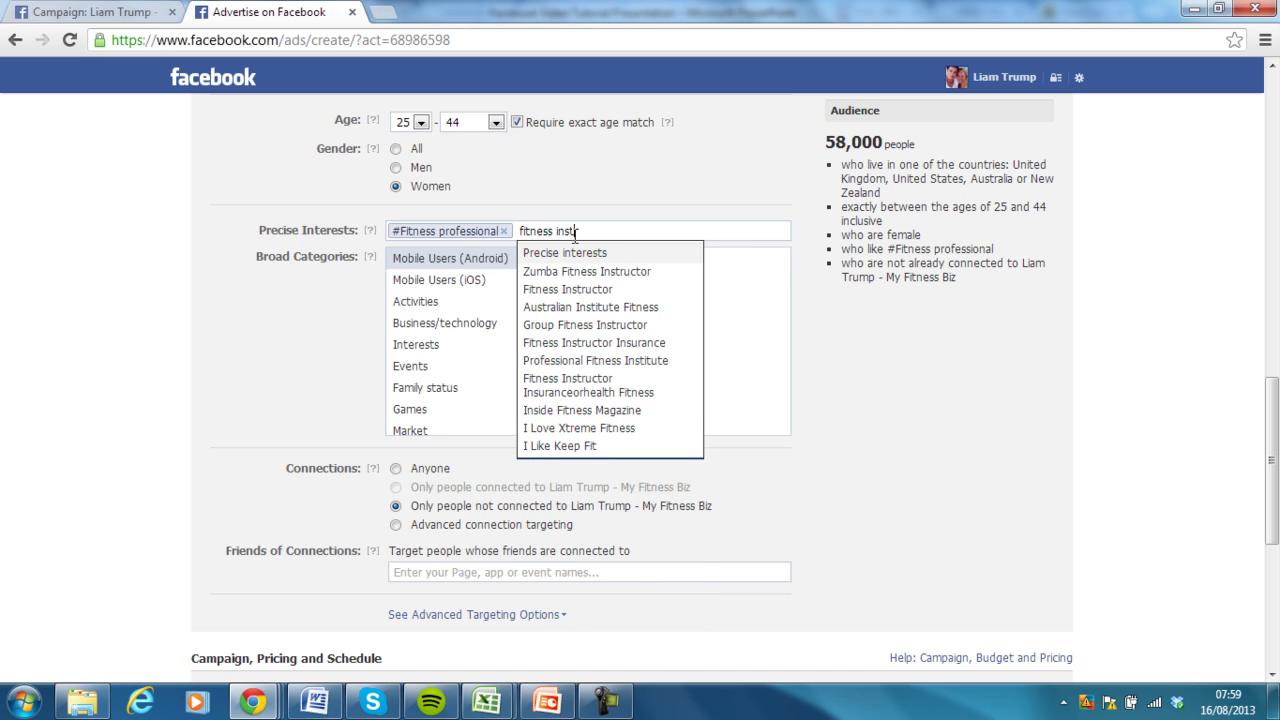
pyautogui.write('uctor')
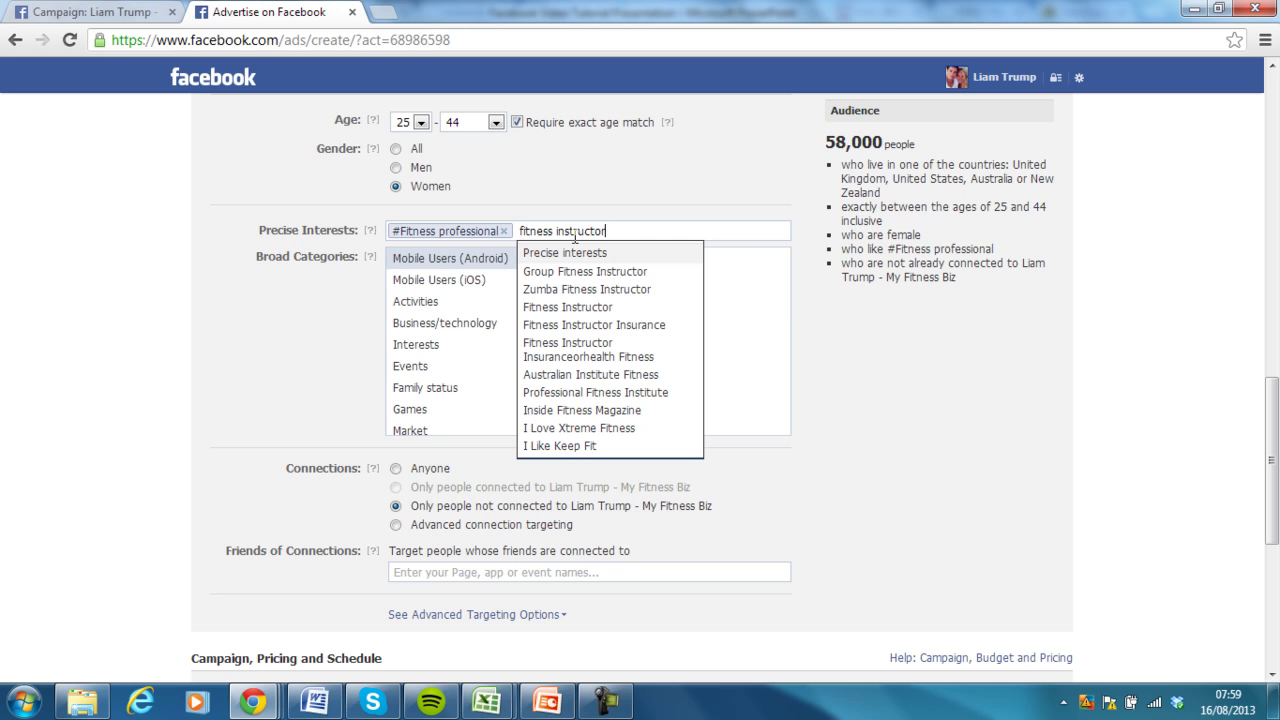
pyautogui.click(578, 310)
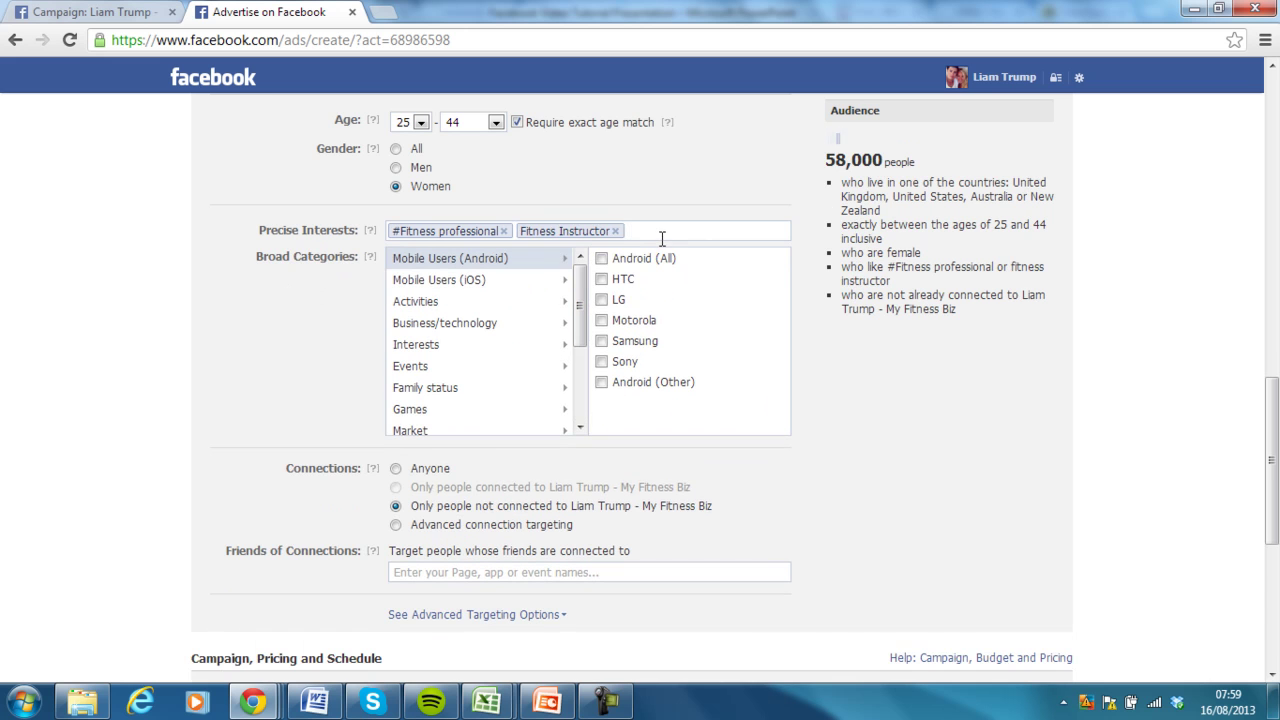
# - Search the precise interests for "Fitness inst" and add Zumba Fitness Instructor
pyautogui.write('F')
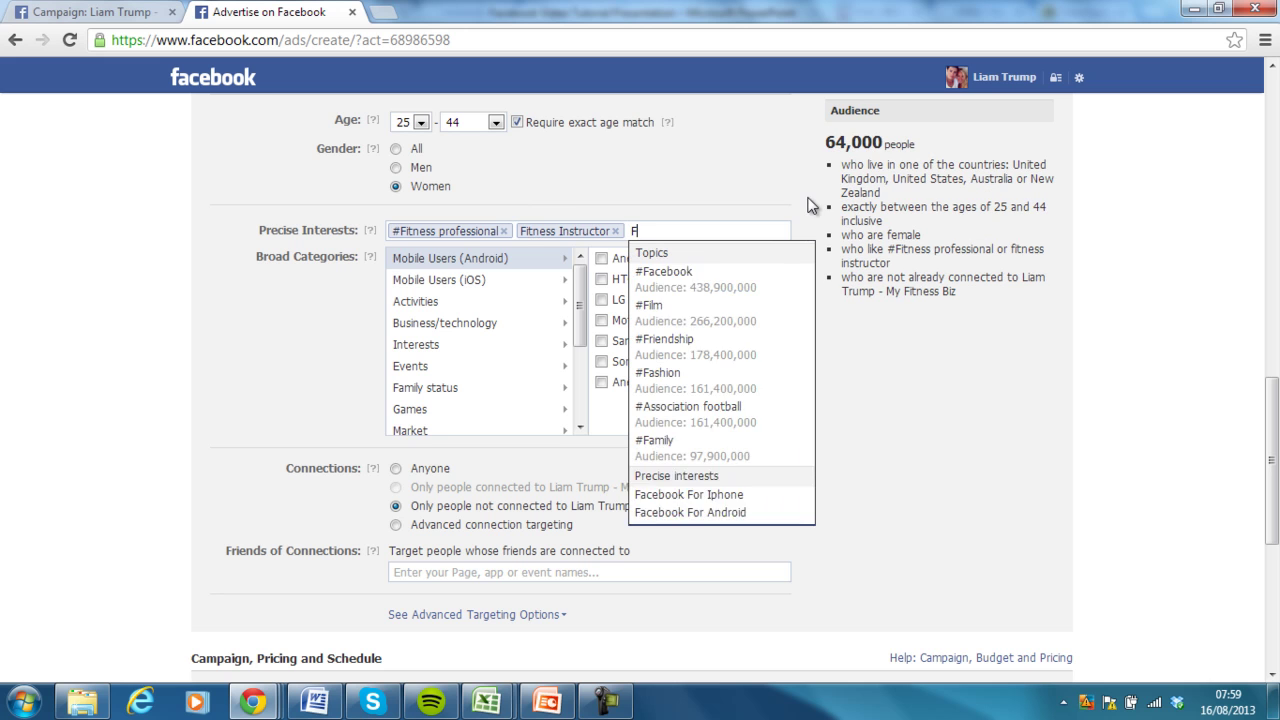
pyautogui.write('itne')
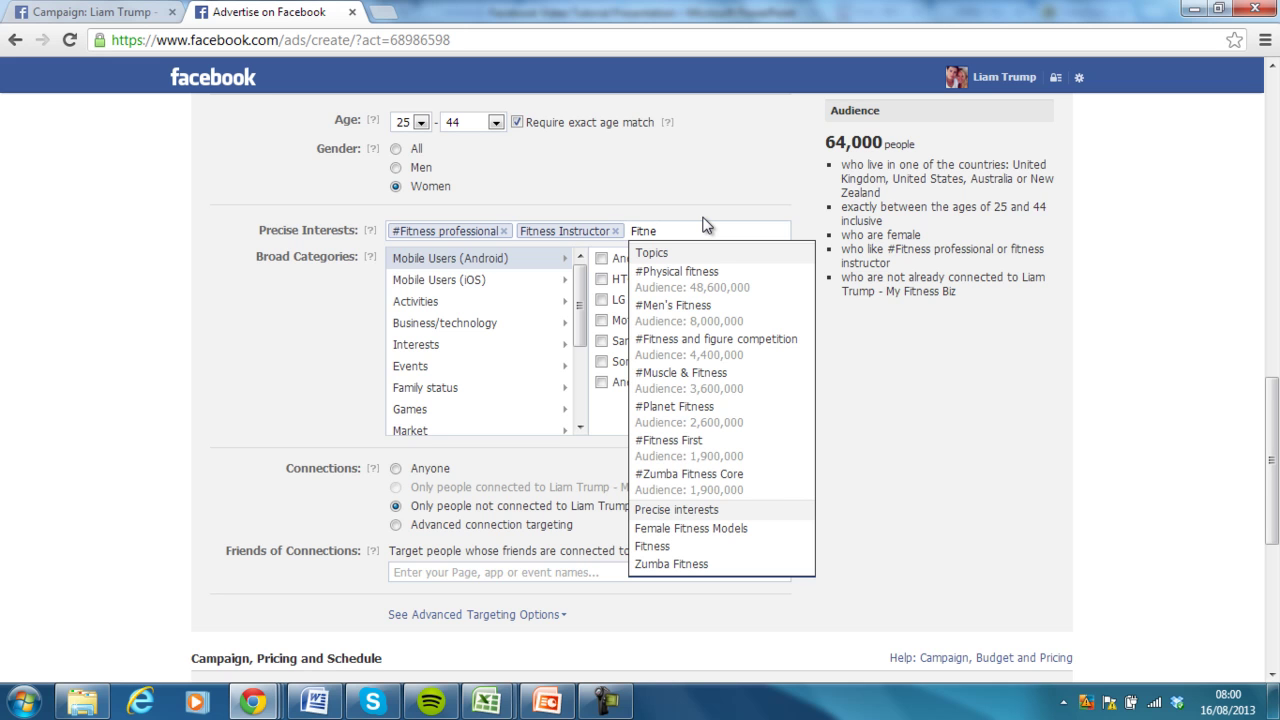
pyautogui.write('ss')
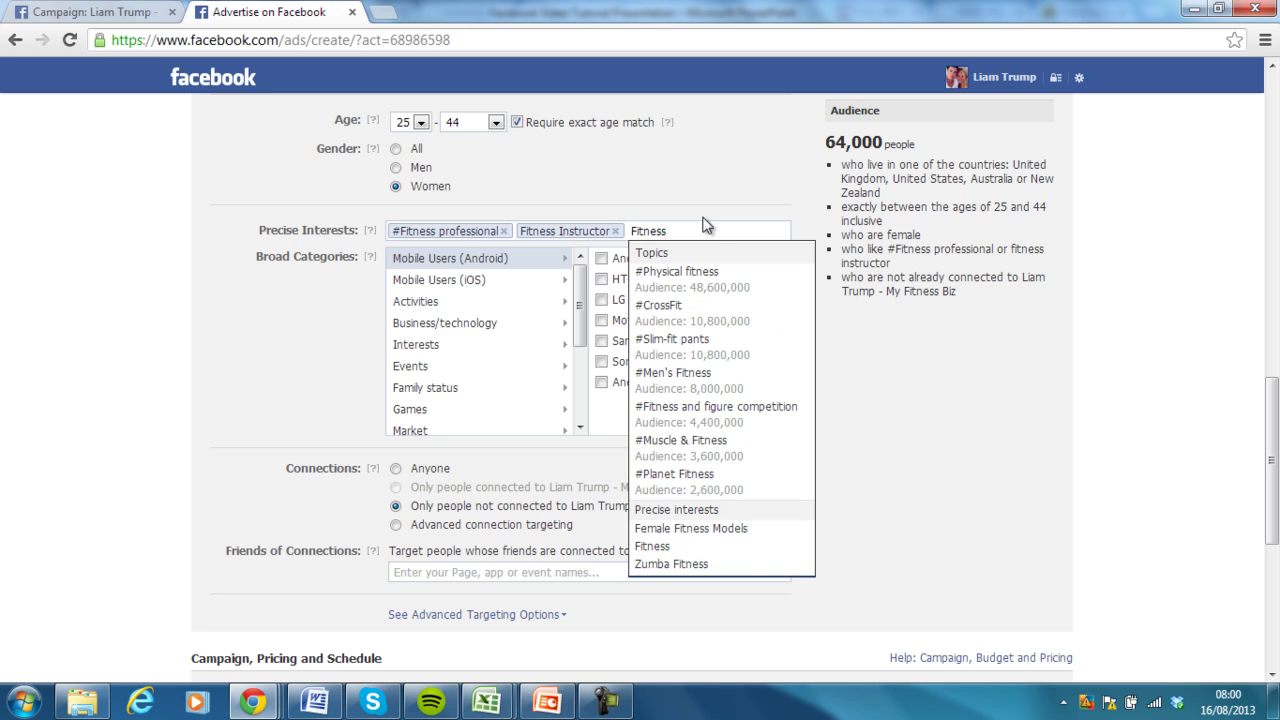
pyautogui.write(' inst')
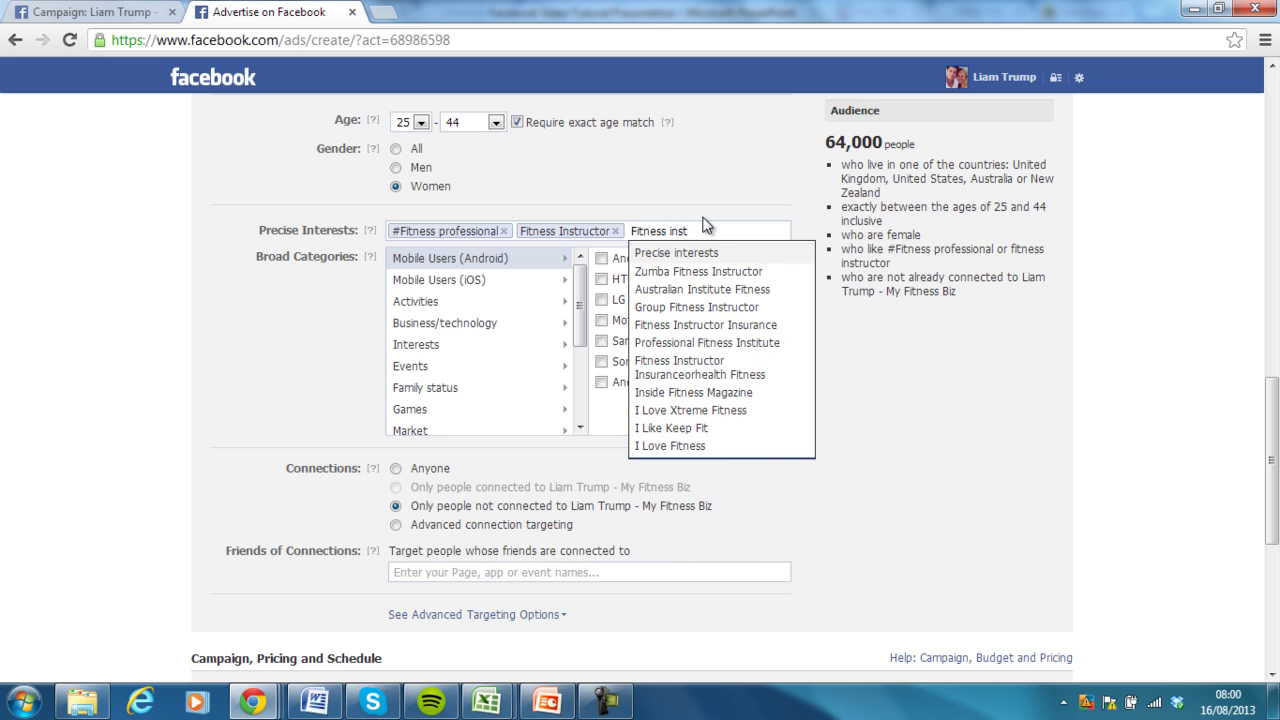
pyautogui.click(704, 276)
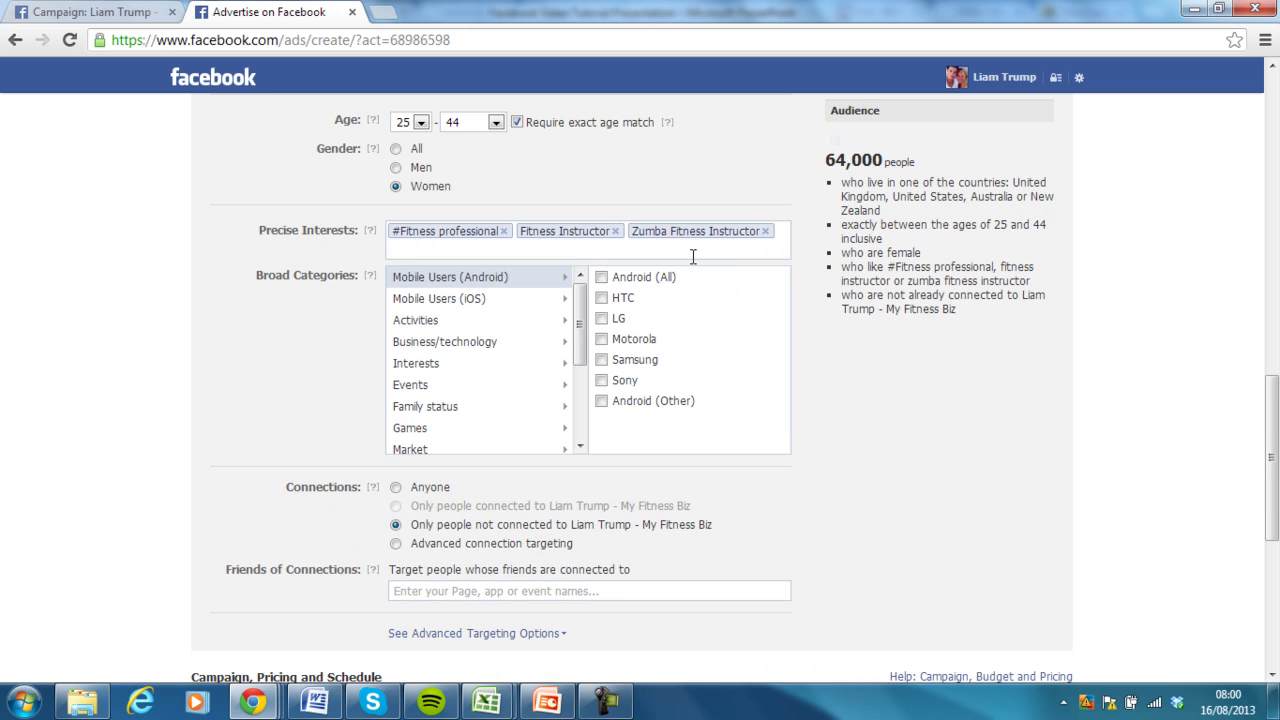
# - Search the precise interests for "group fitness instructor" and add Group Fitness Instructor
pyautogui.write('group ')
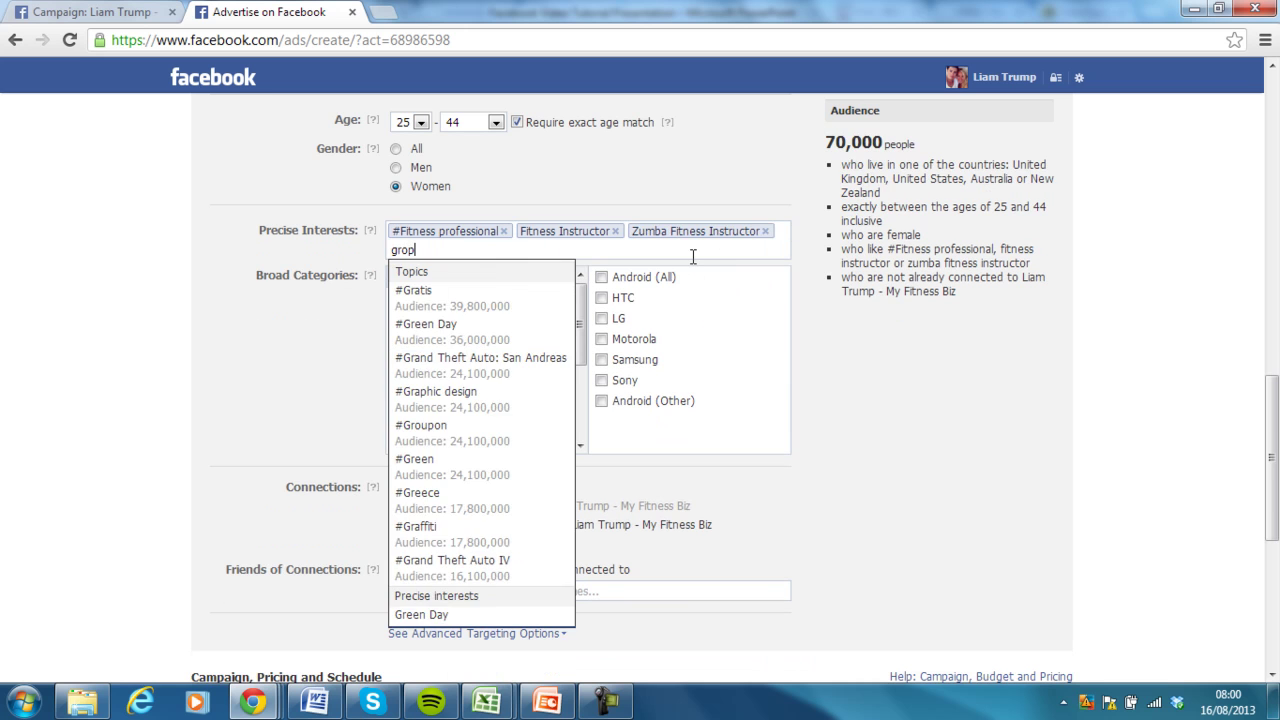
pyautogui.write('in')
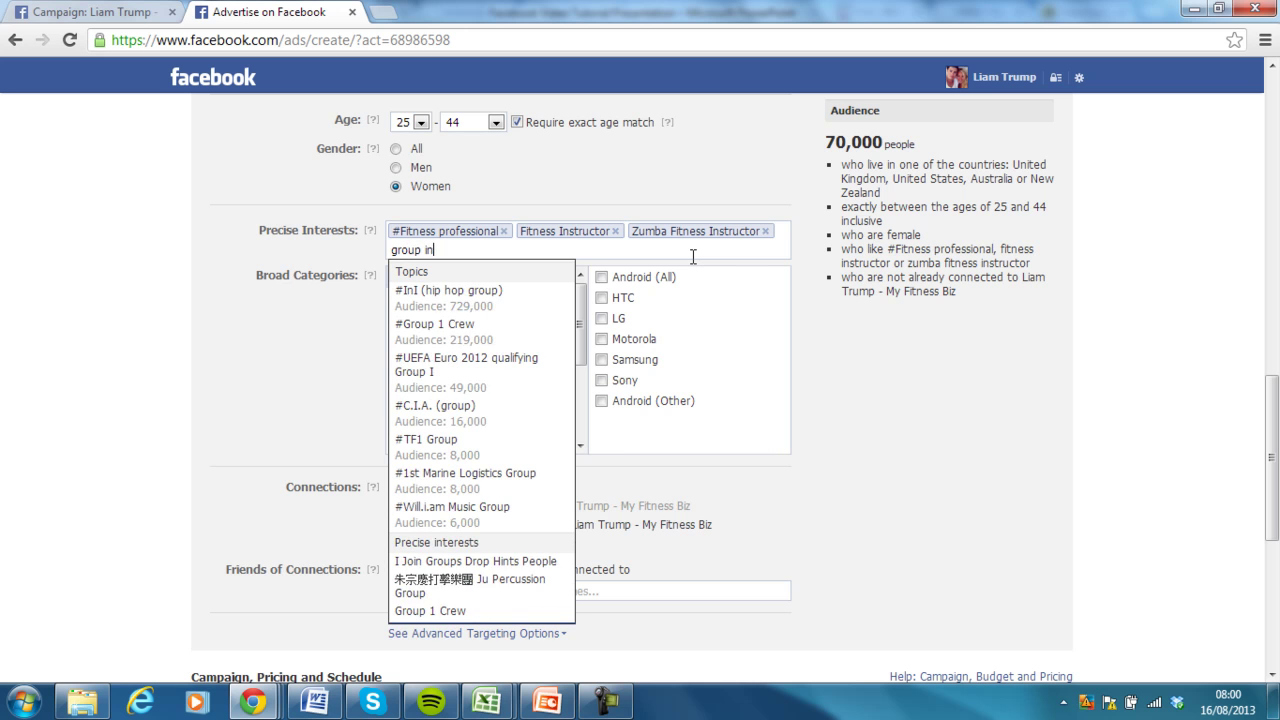
pyautogui.press('BackSpace')
pyautogui.press('BackSpace')
pyautogui.write('fitne')
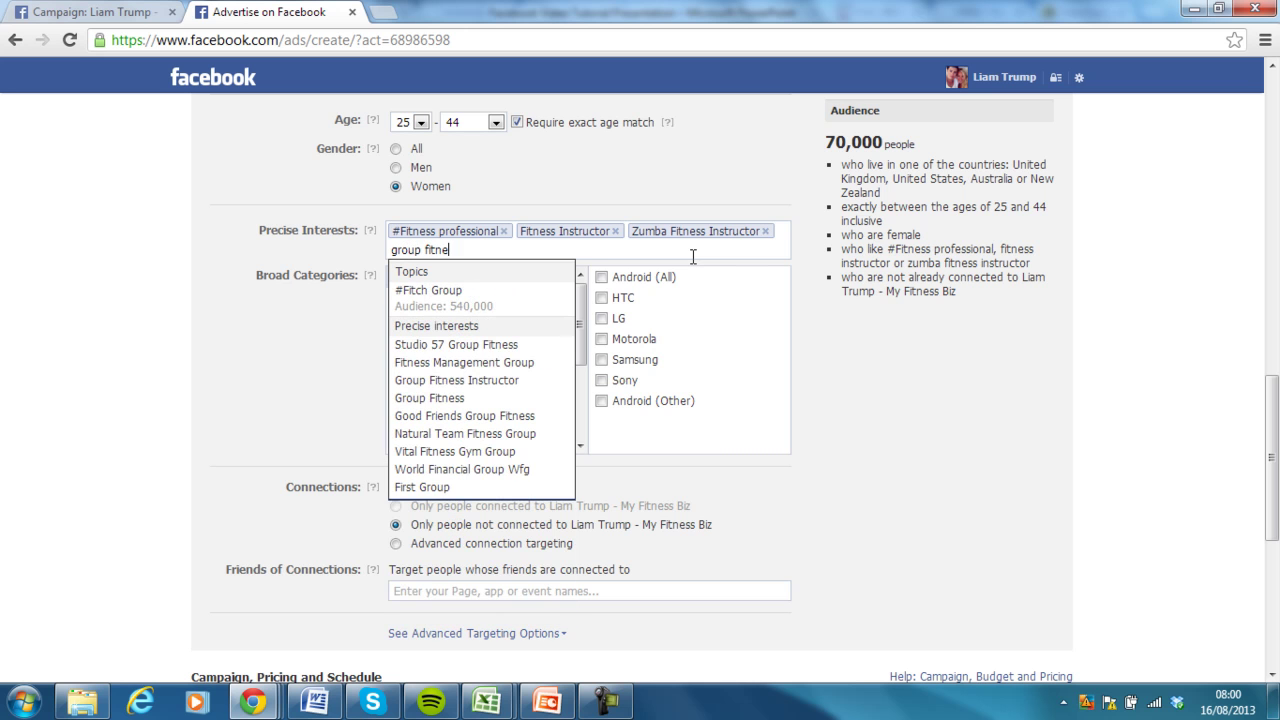
pyautogui.write('ss instructor')
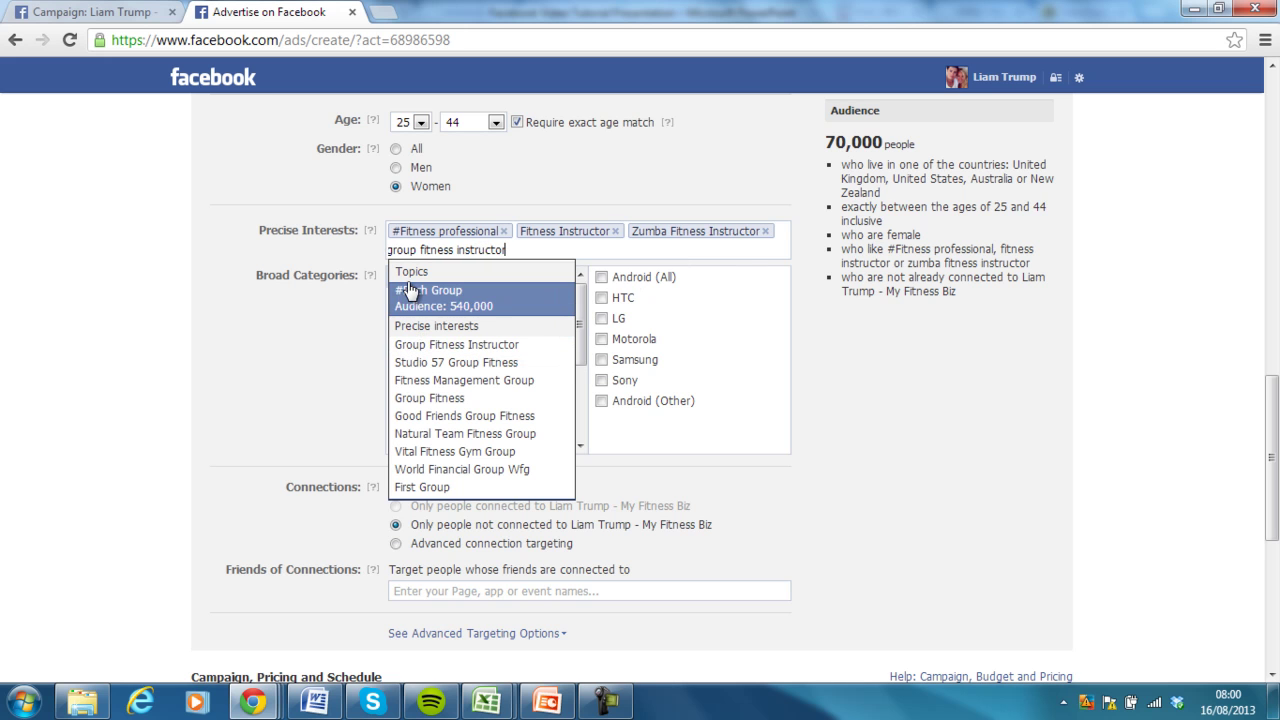
pyautogui.click(416, 354)
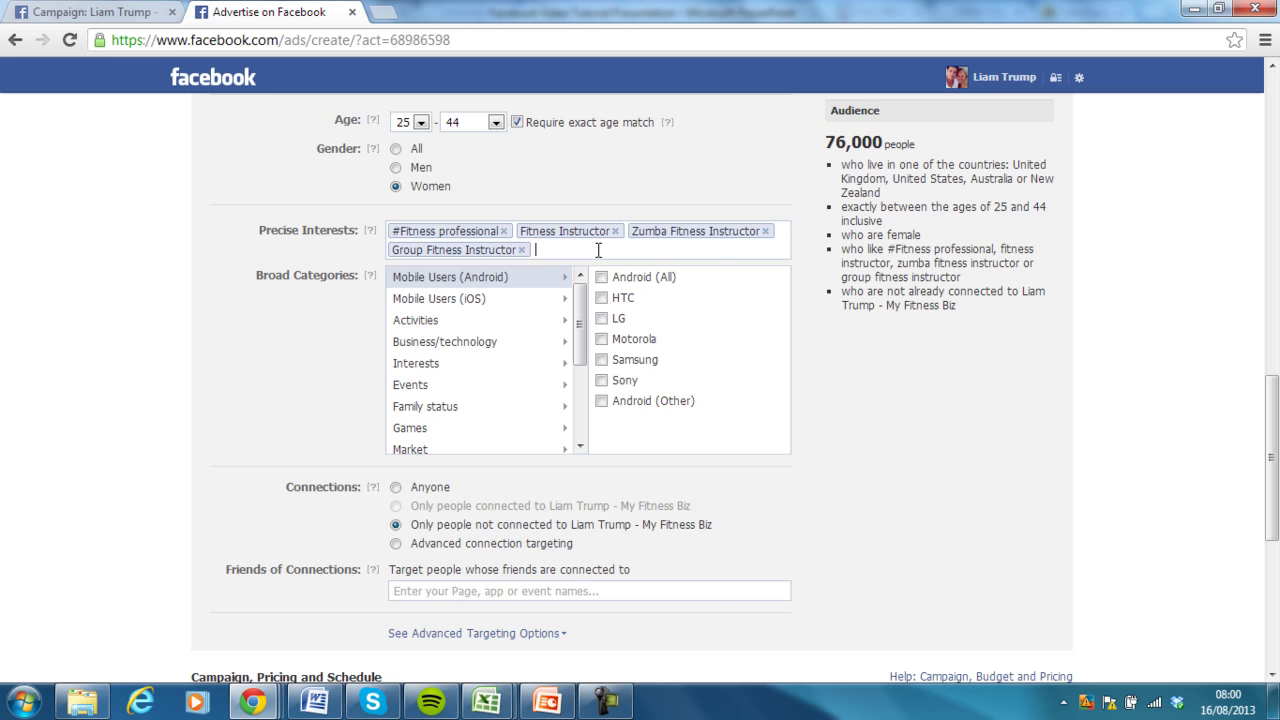
# - Search the precise interests for "self employed fitness instructor" and add Self Employed
pyautogui.write('self empl')
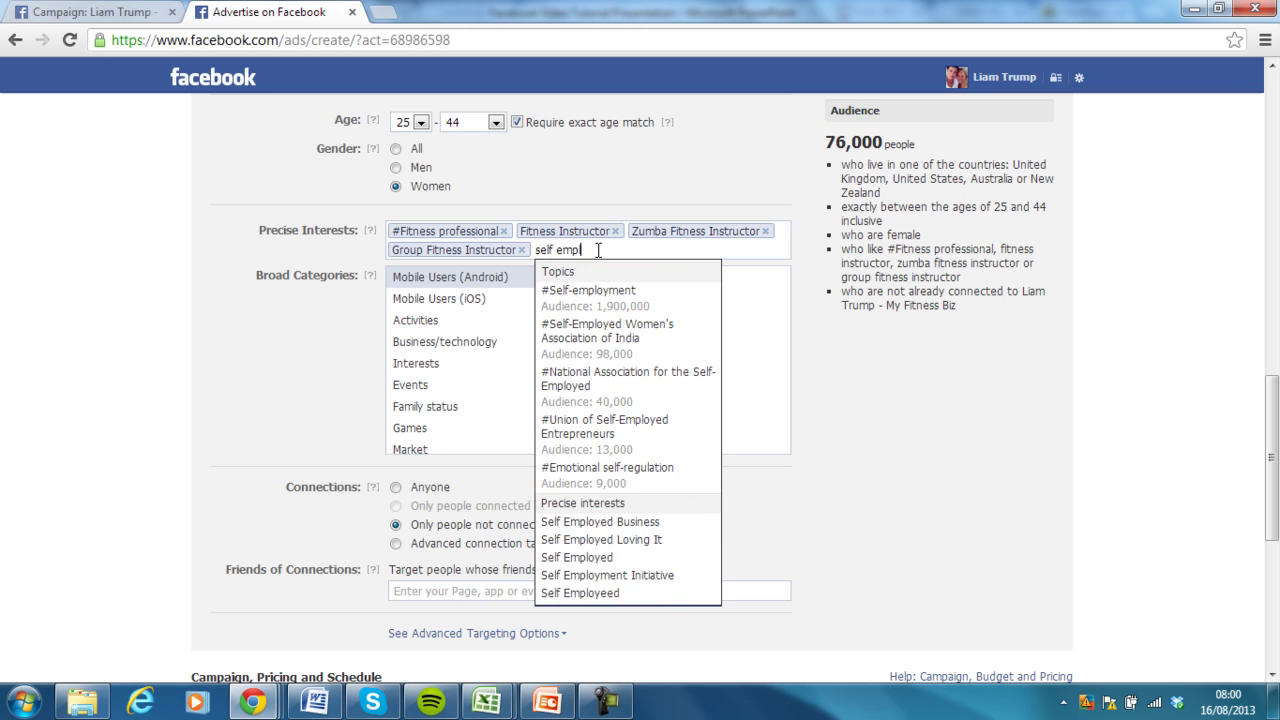
pyautogui.write('oyed ')
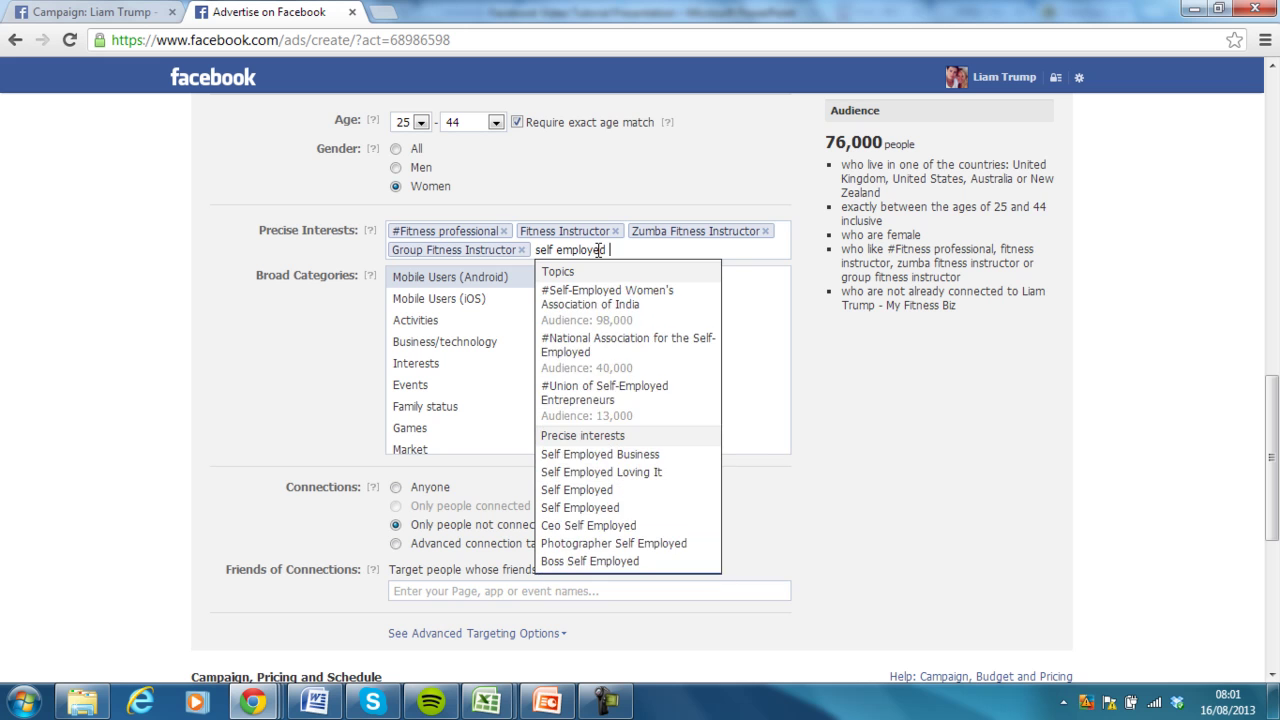
pyautogui.write('fitness instructor')
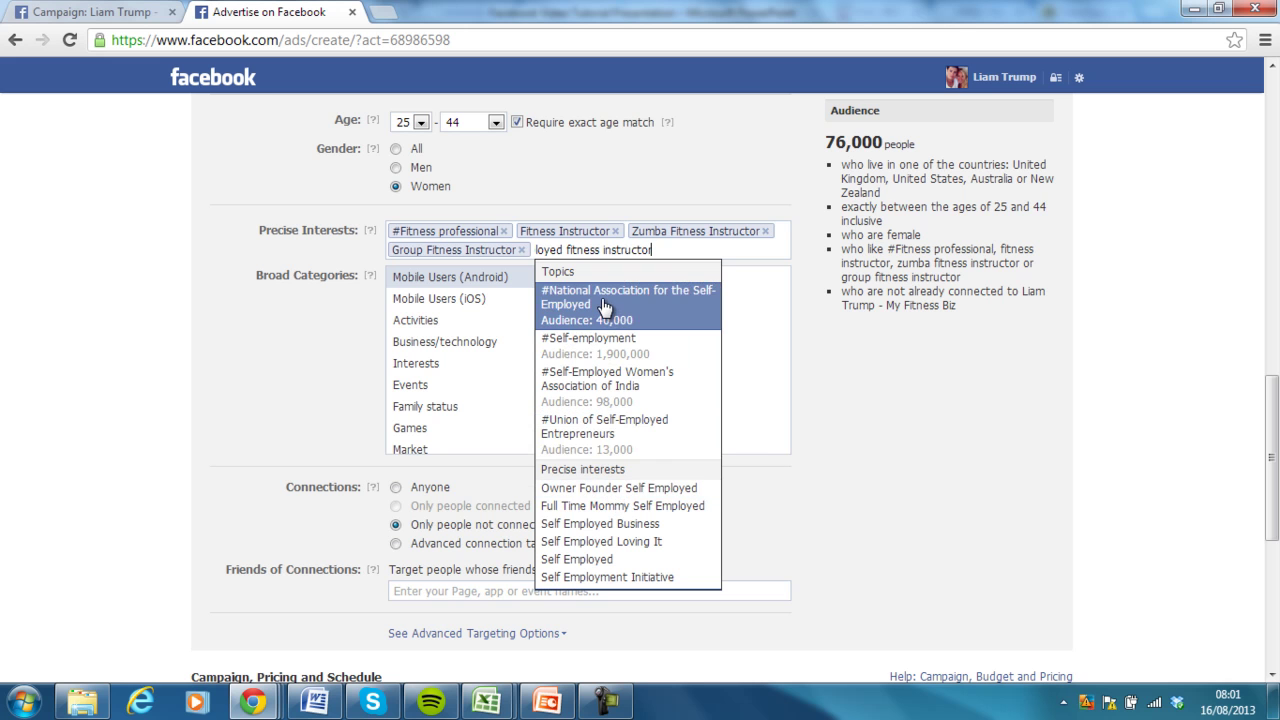
pyautogui.click(601, 562)
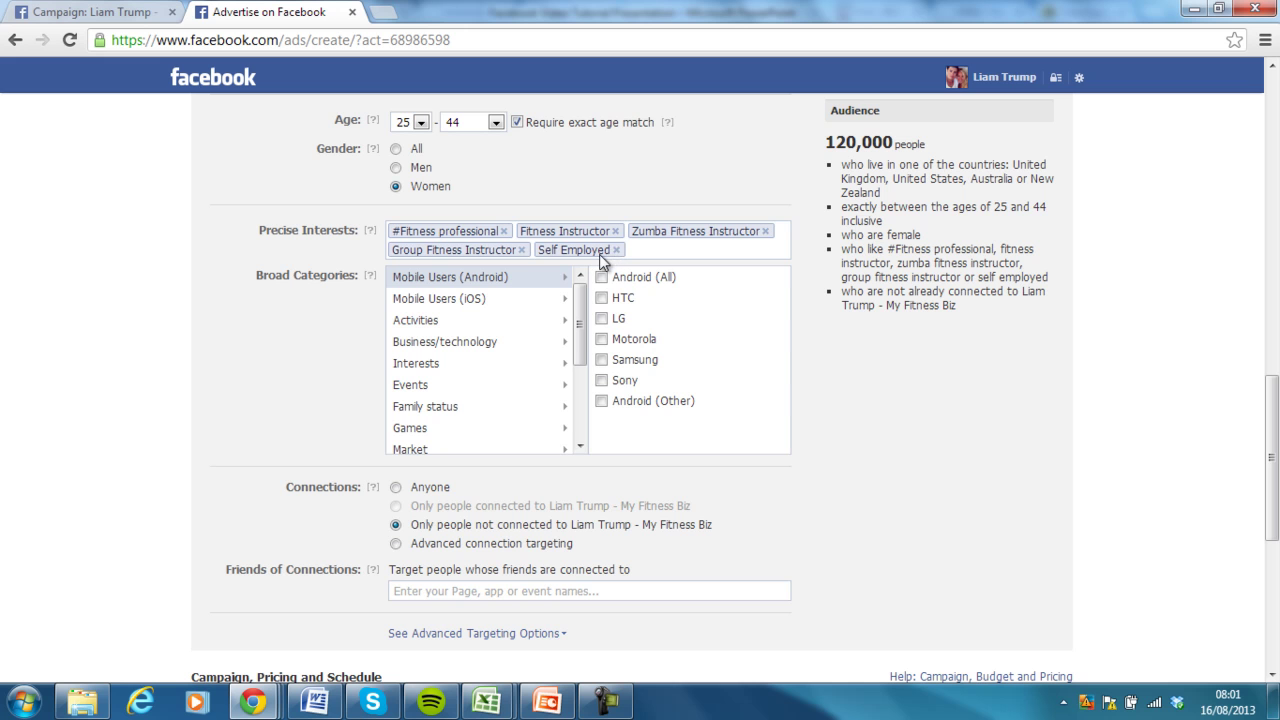
# - Add Self Employed Loving It to the audience's precise interests
pyautogui.write('self ')
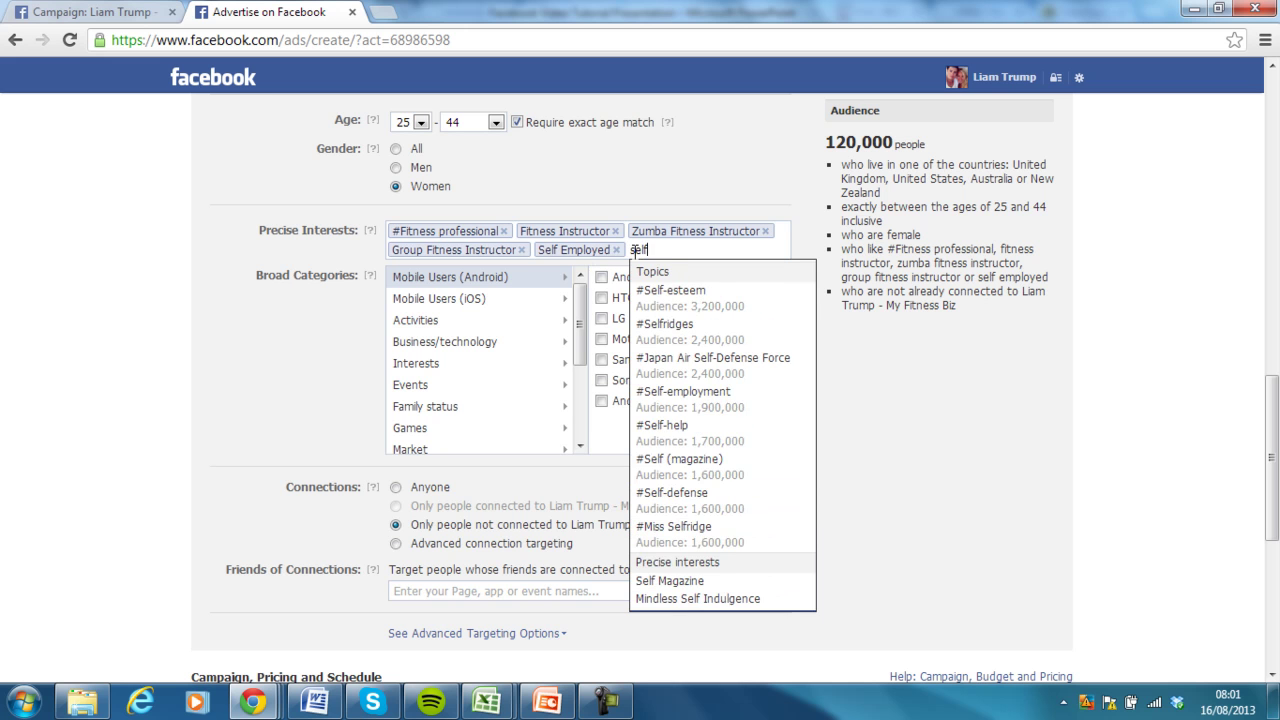
pyautogui.write('employed')
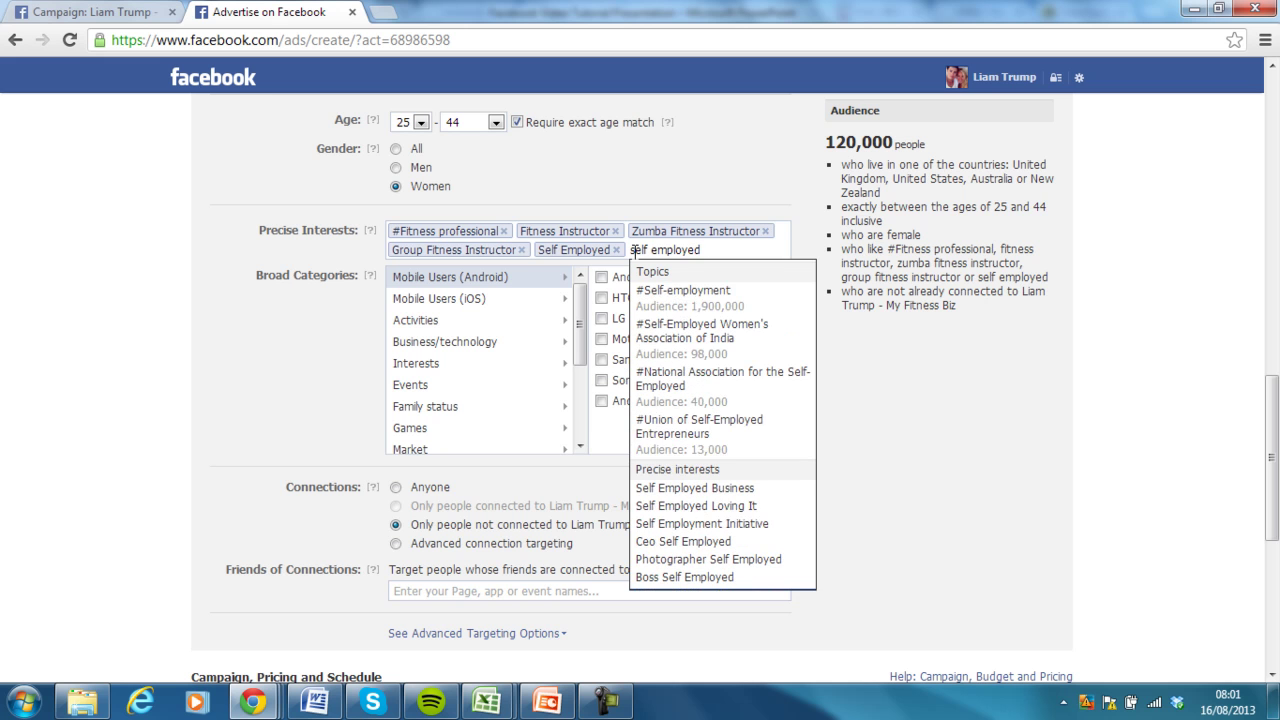
pyautogui.click(703, 506)
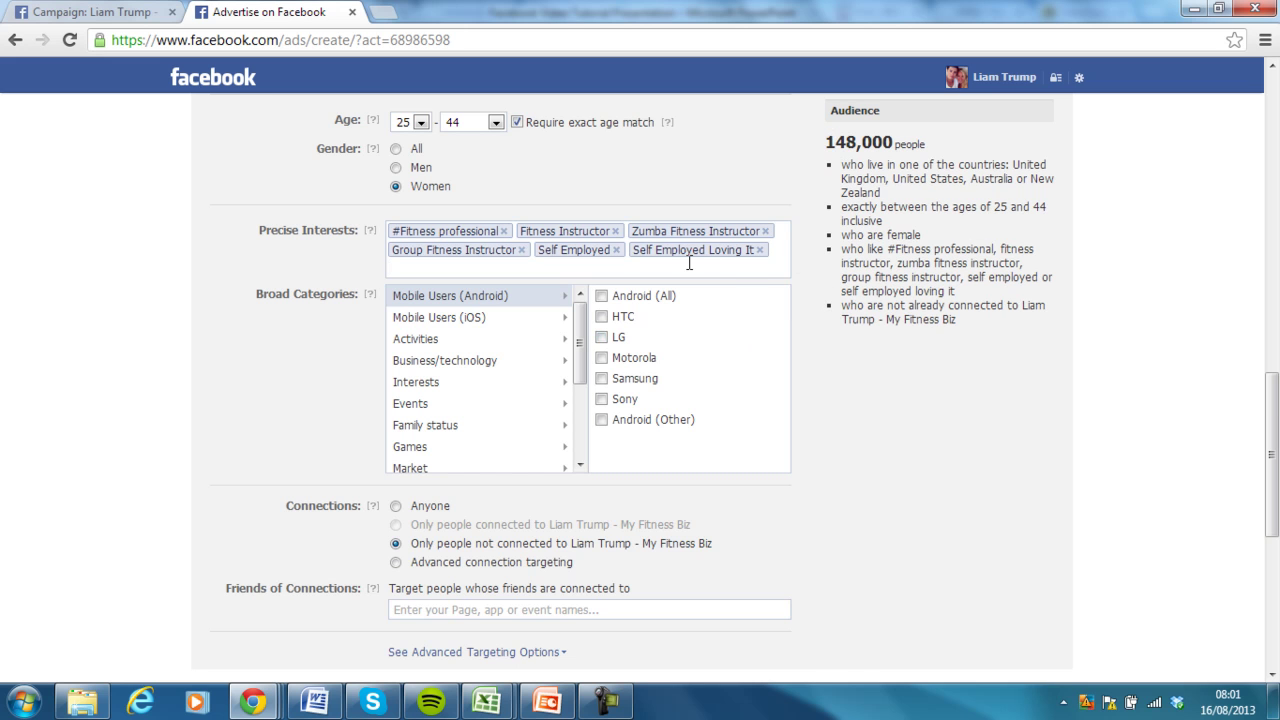
pyautogui.write('personal t')
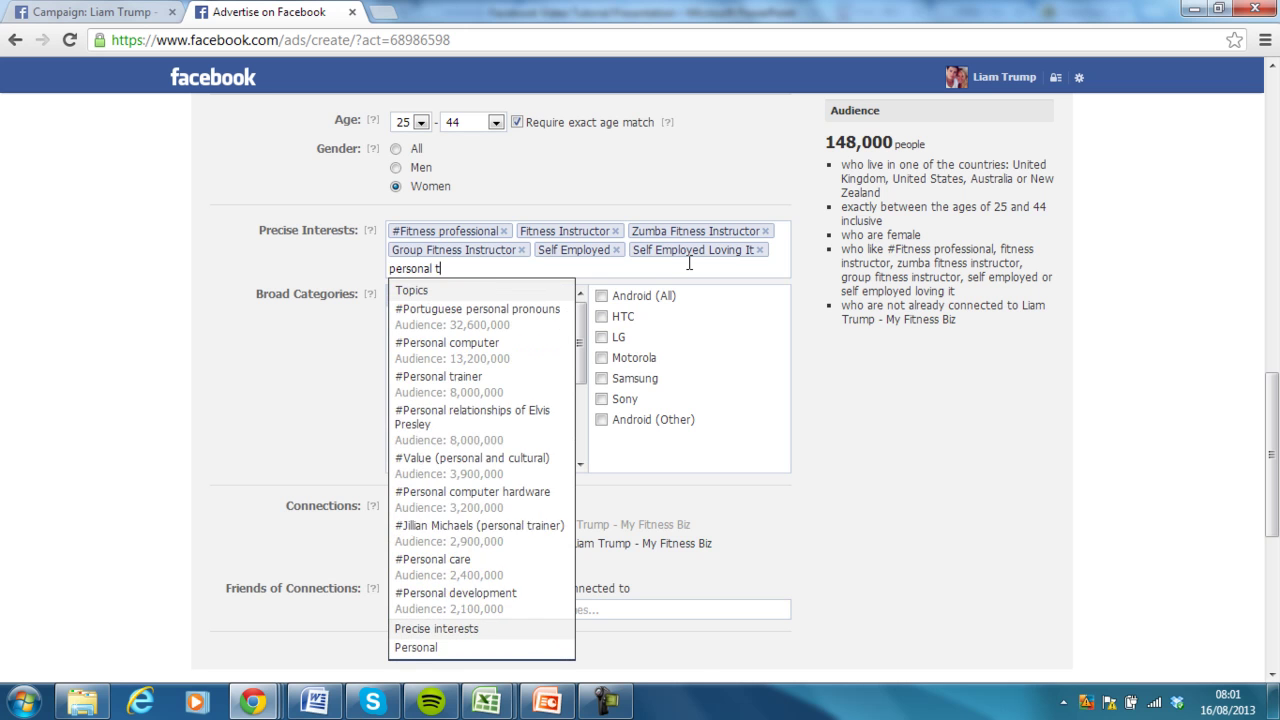
pyautogui.write('rainer')
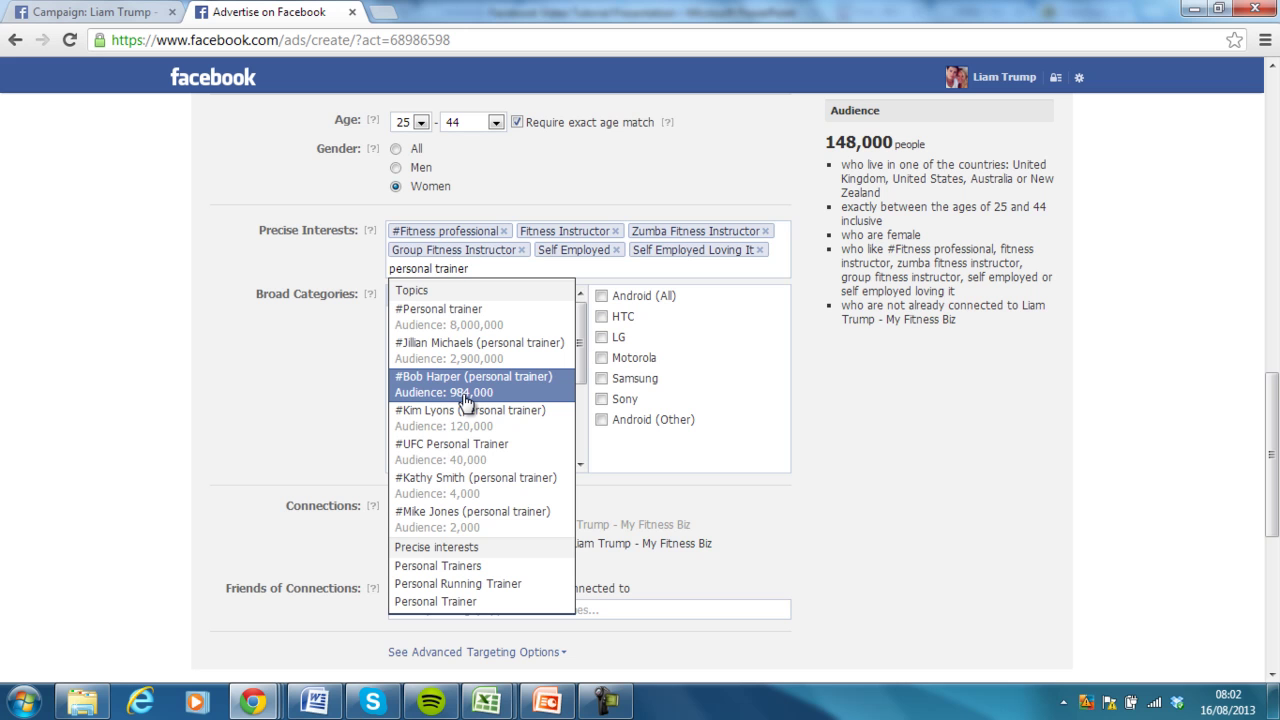
pyautogui.press('BackSpace')
pyautogui.press('BackSpace')
pyautogui.press('BackSpace')
pyautogui.press('BackSpace')
pyautogui.press('BackSpace')
pyautogui.press('BackSpace')
pyautogui.press('BackSpace')
pyautogui.press('BackSpace')
pyautogui.press('BackSpace')
pyautogui.press('BackSpace')
pyautogui.press('BackSpace')
pyautogui.press('BackSpace')
pyautogui.press('BackSpace')
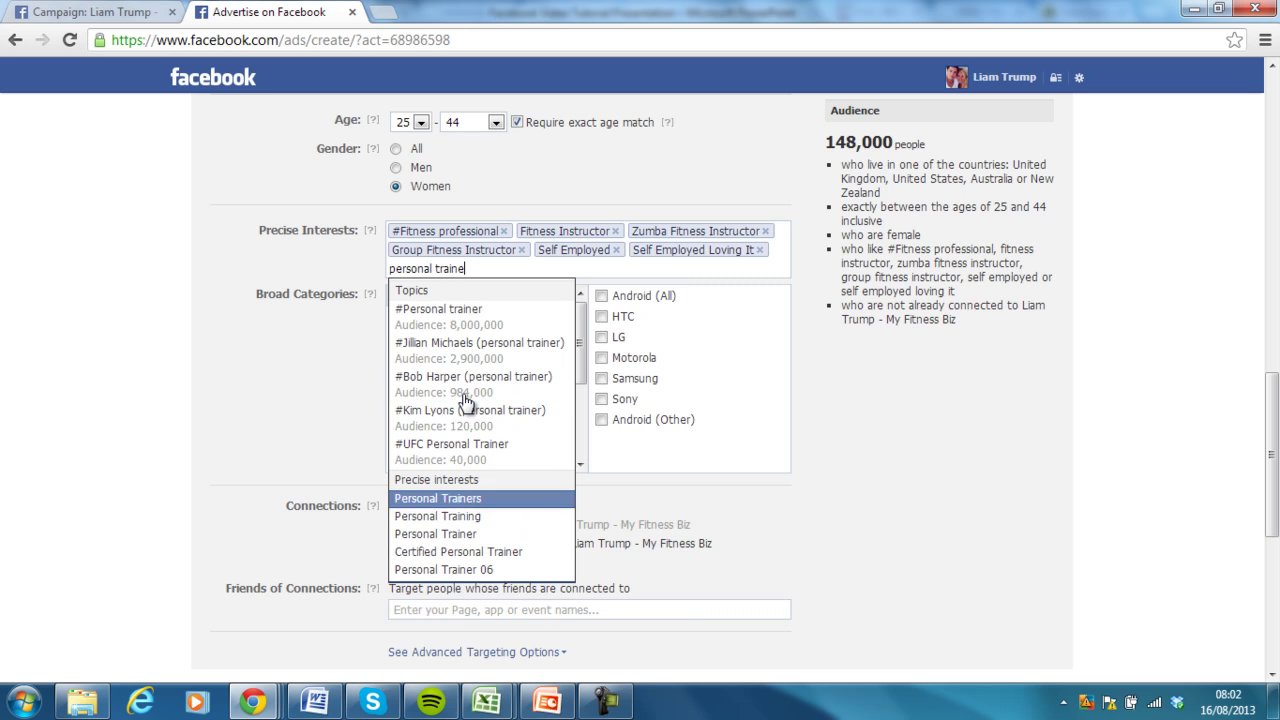
pyautogui.press('BackSpace')
pyautogui.press('BackSpace')
pyautogui.press('BackSpace')
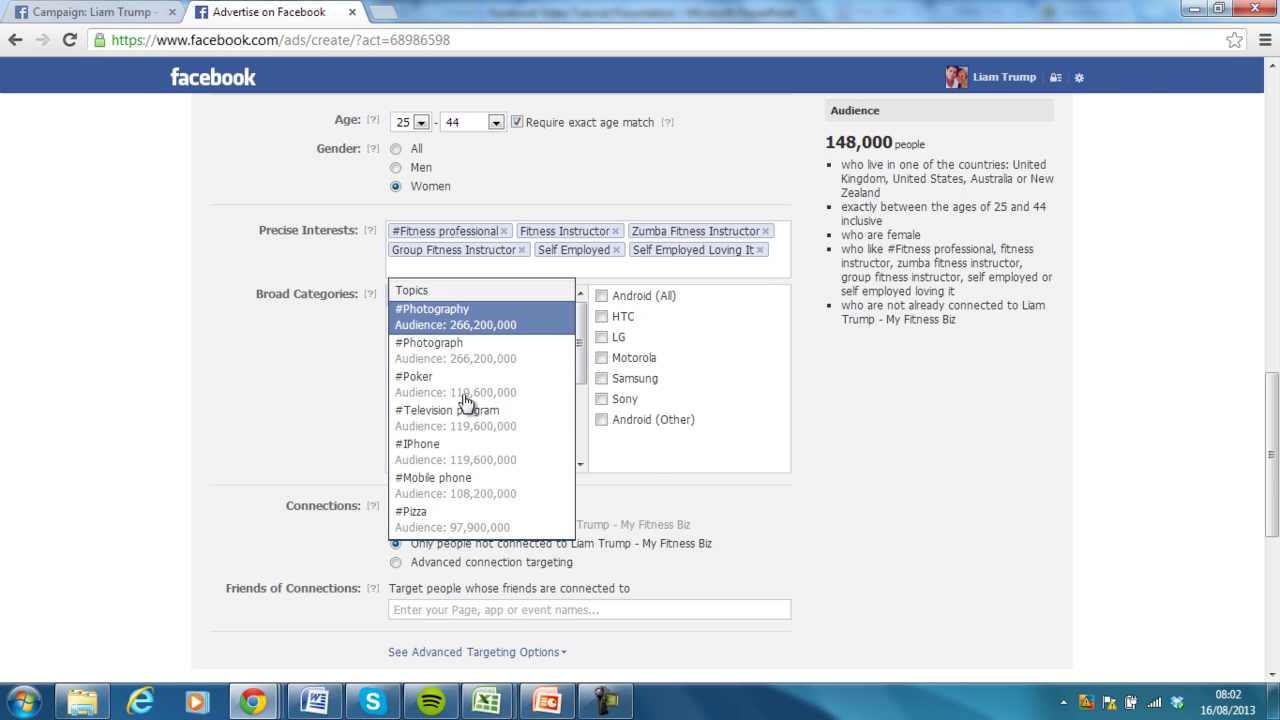
# - Check the existing campaign's targeting, return to the new advert and add Personal Fitness Professional to its precise interests
pyautogui.hotkey('ctrl', 'Tab')
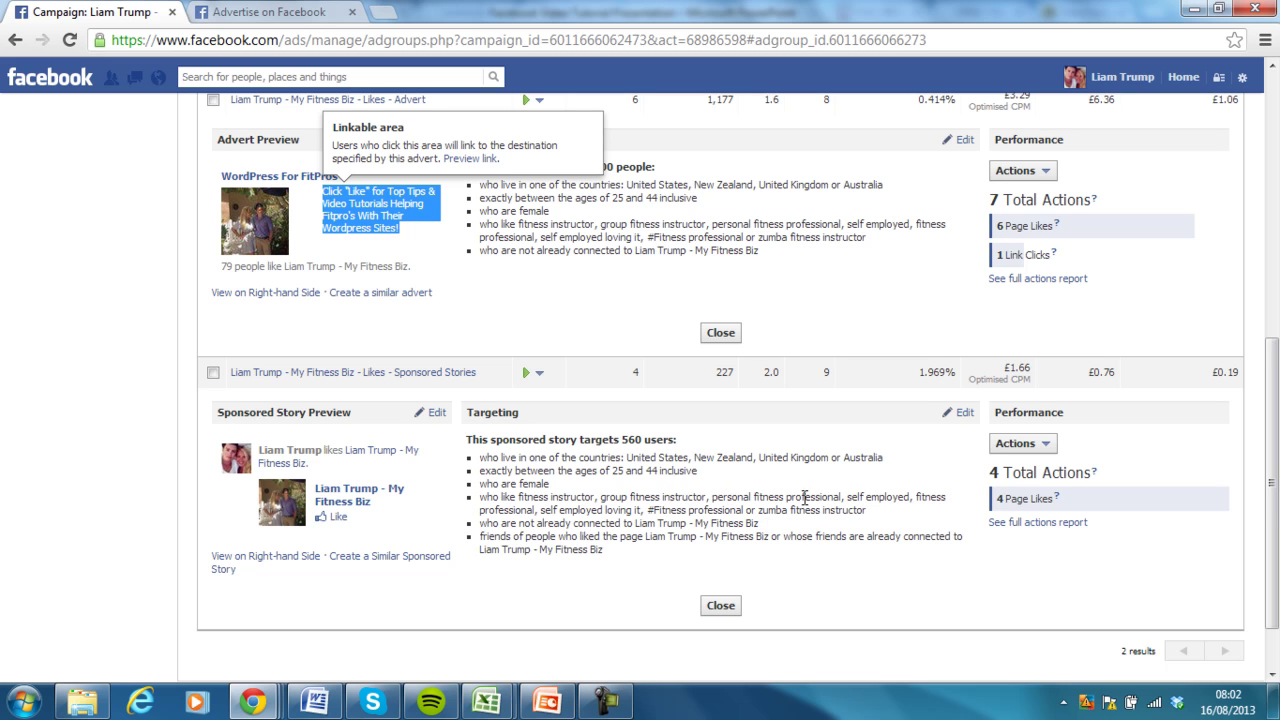
pyautogui.click(368, 16)
pyautogui.click(512, 262)
pyautogui.write('personal fitn')
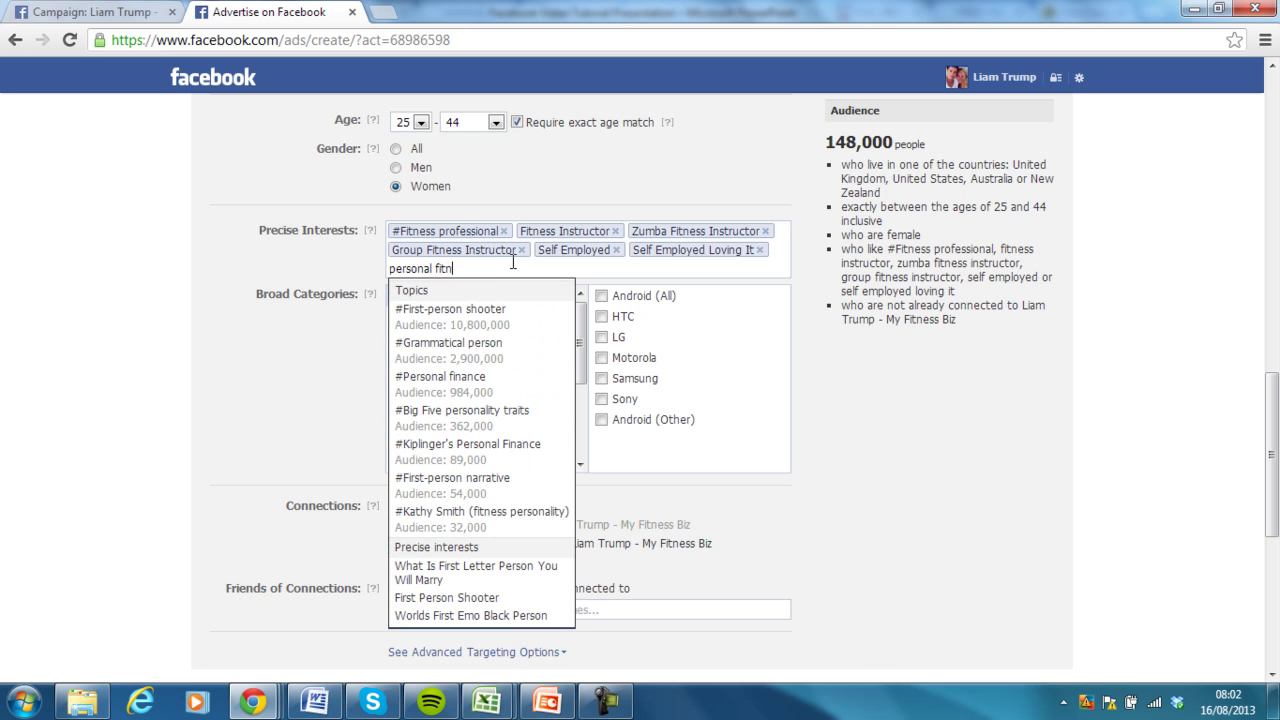
pyautogui.write('ess professional')
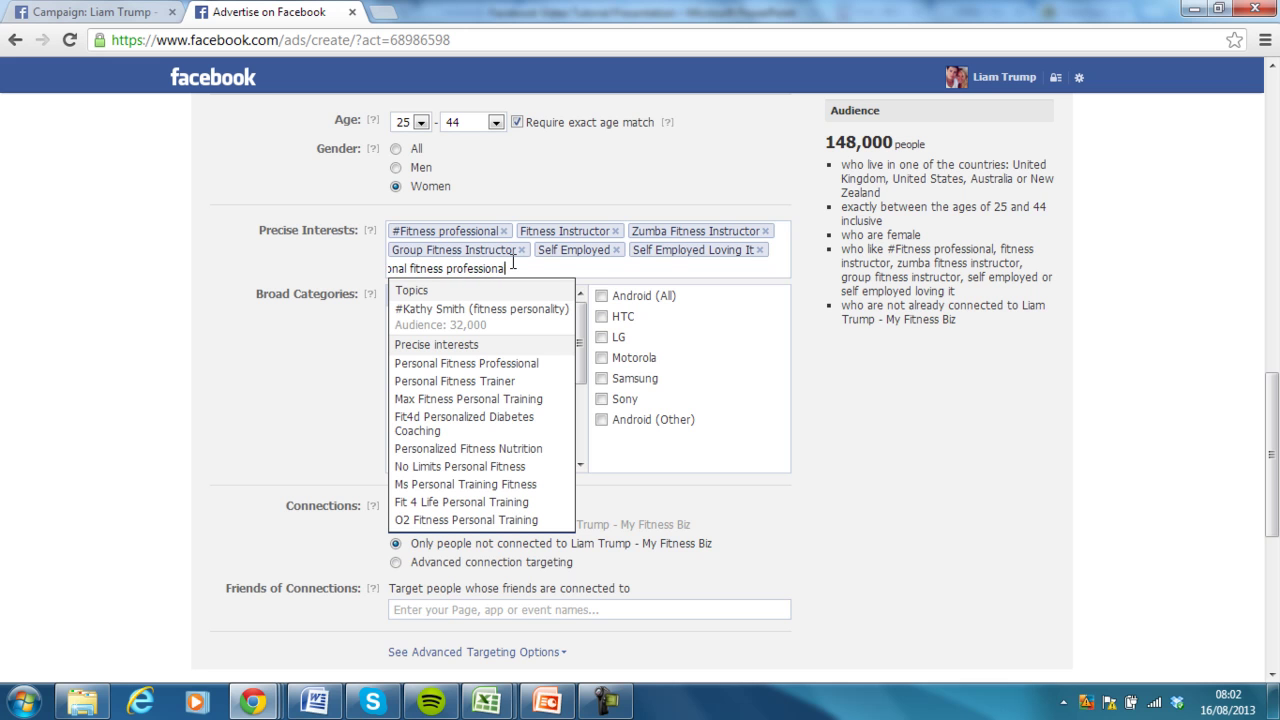
pyautogui.click(502, 363)
# - Search the precise interests for "personal fitness" and add Personal Fitness Trainer
pyautogui.write('personal ')
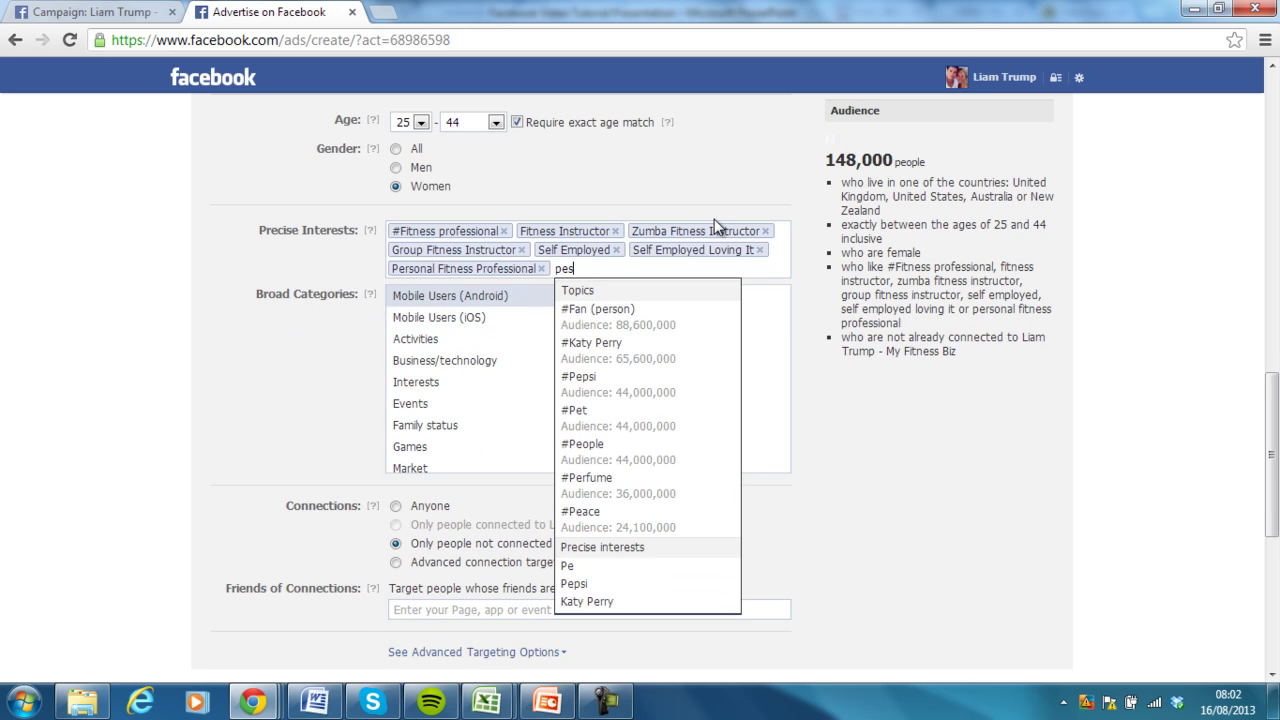
pyautogui.write('fitness')
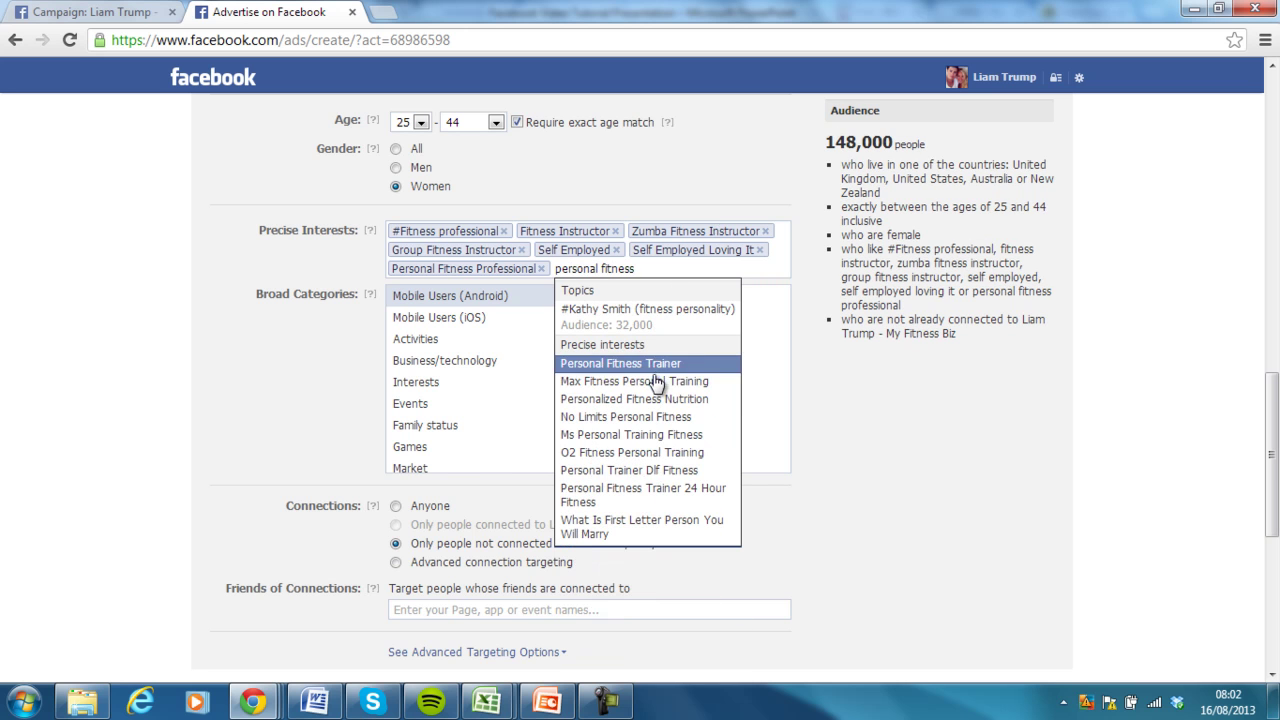
pyautogui.click(648, 364)
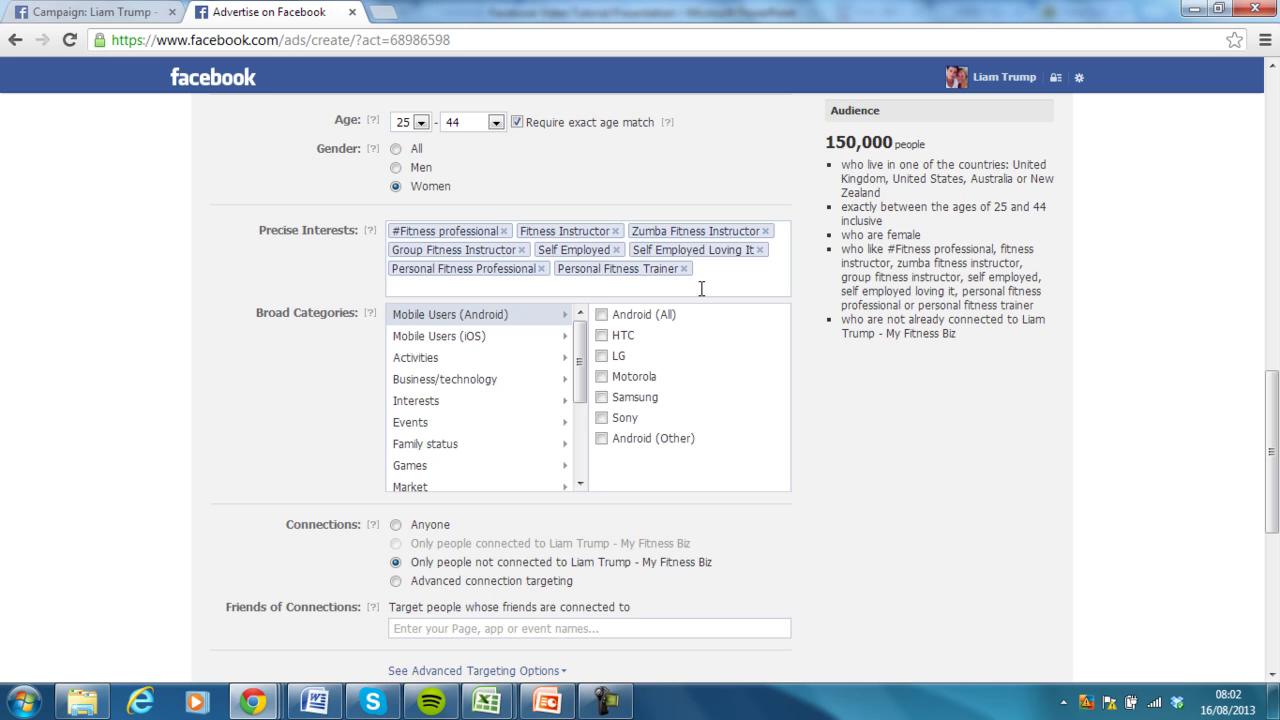
pyautogui.click(701, 288)
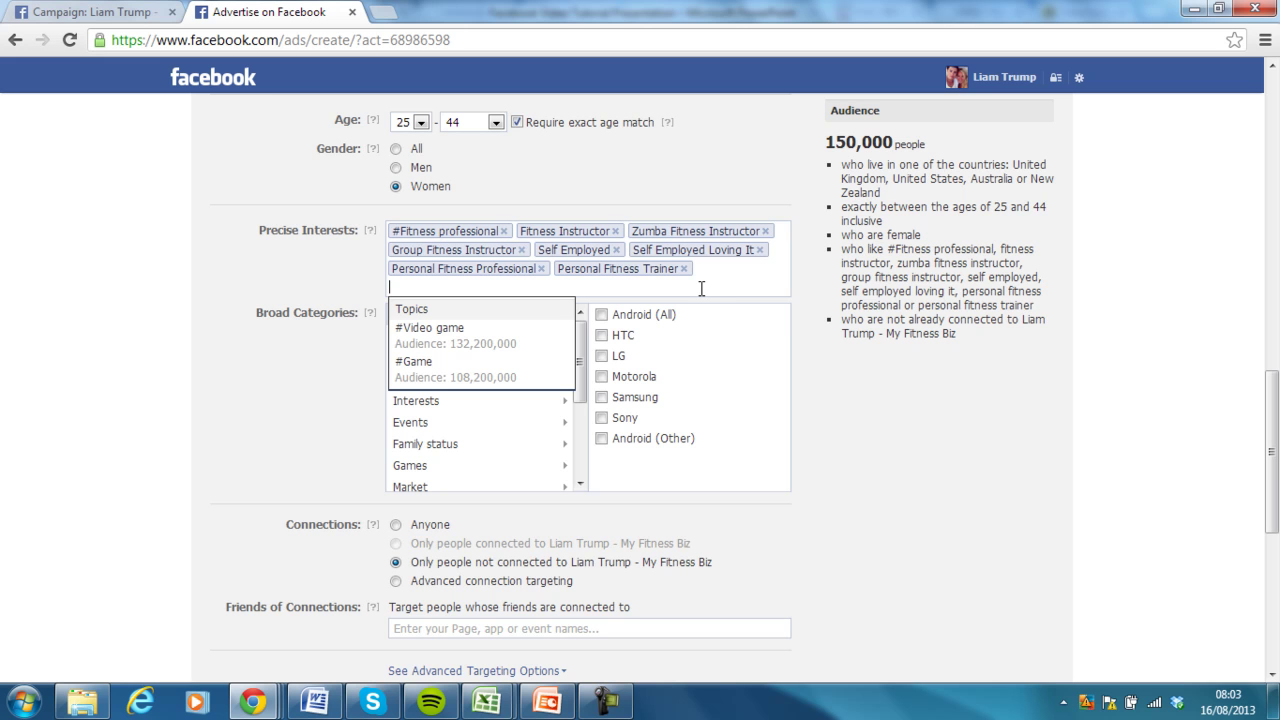
pyautogui.press('Escape')
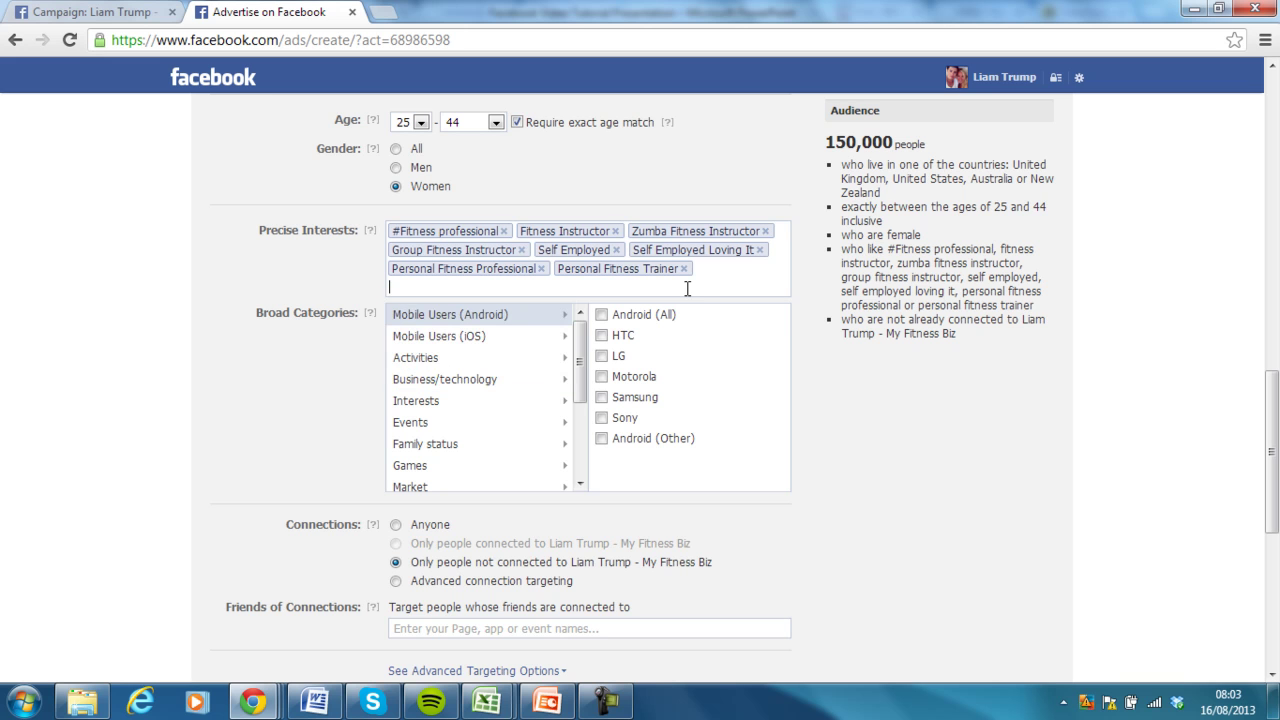
pyautogui.write('fitne')
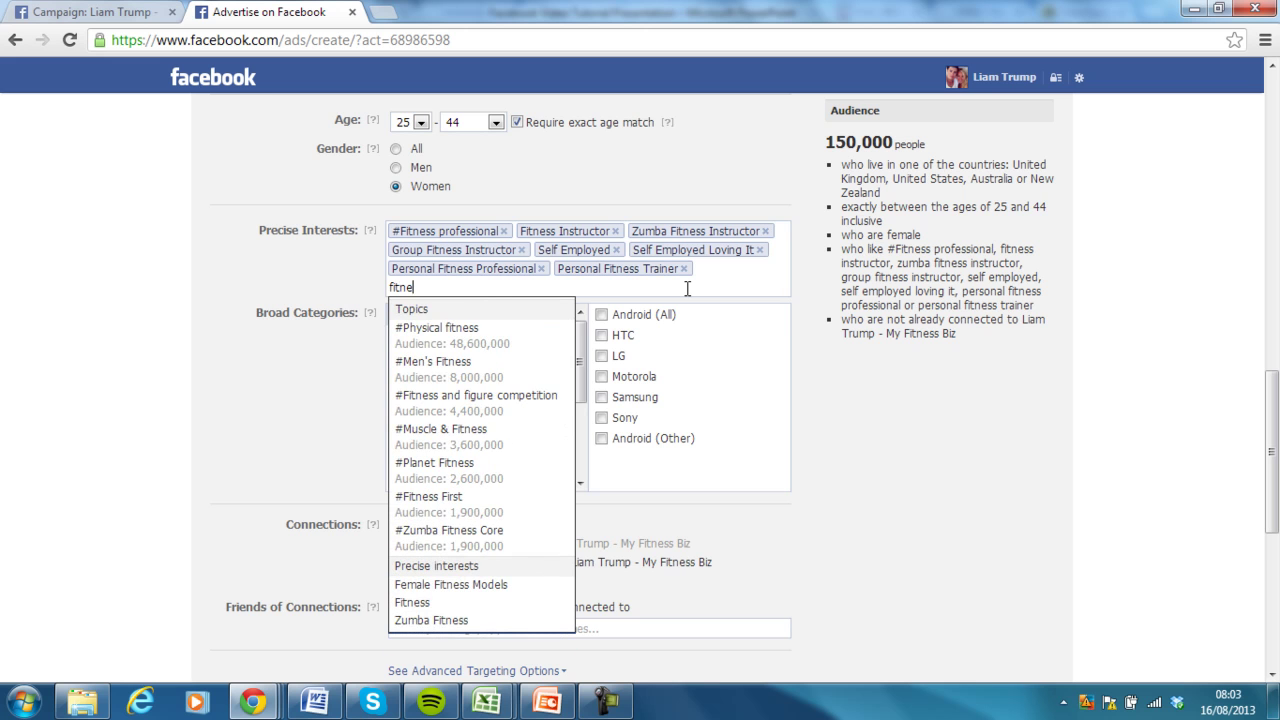
pyautogui.press('BackSpace')
pyautogui.press('BackSpace')
pyautogui.press('BackSpace')
pyautogui.press('BackSpace')
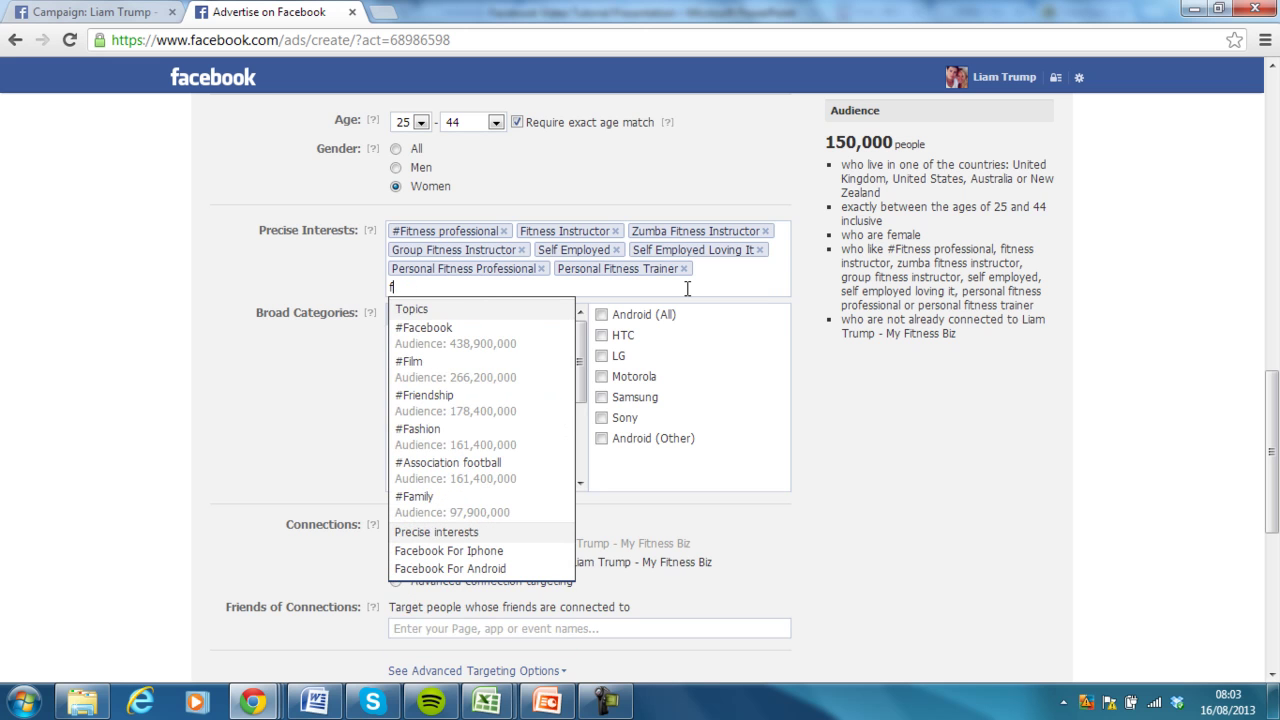
pyautogui.click(853, 350)
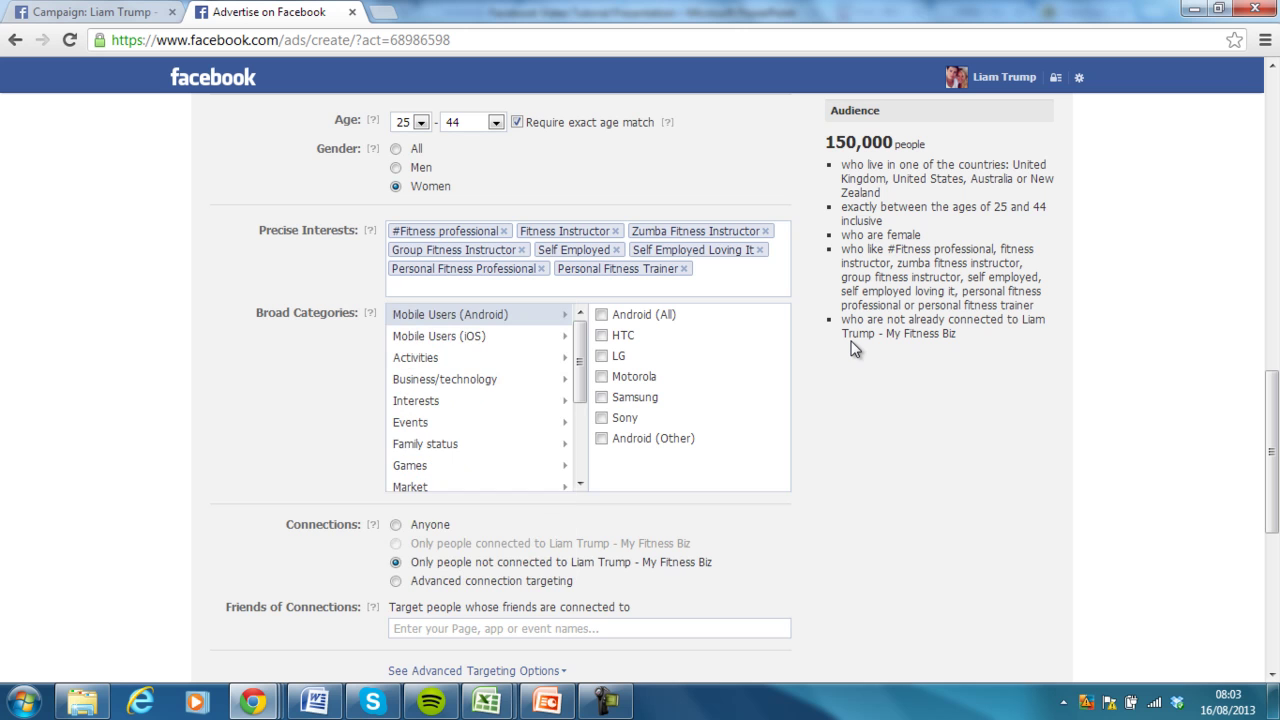
# - Look at the advanced connection targeting fields, and return to targeting only people not connected to the My Fitness Biz page
pyautogui.moveTo(1275, 427); pyautogui.dragTo(1276, 452)
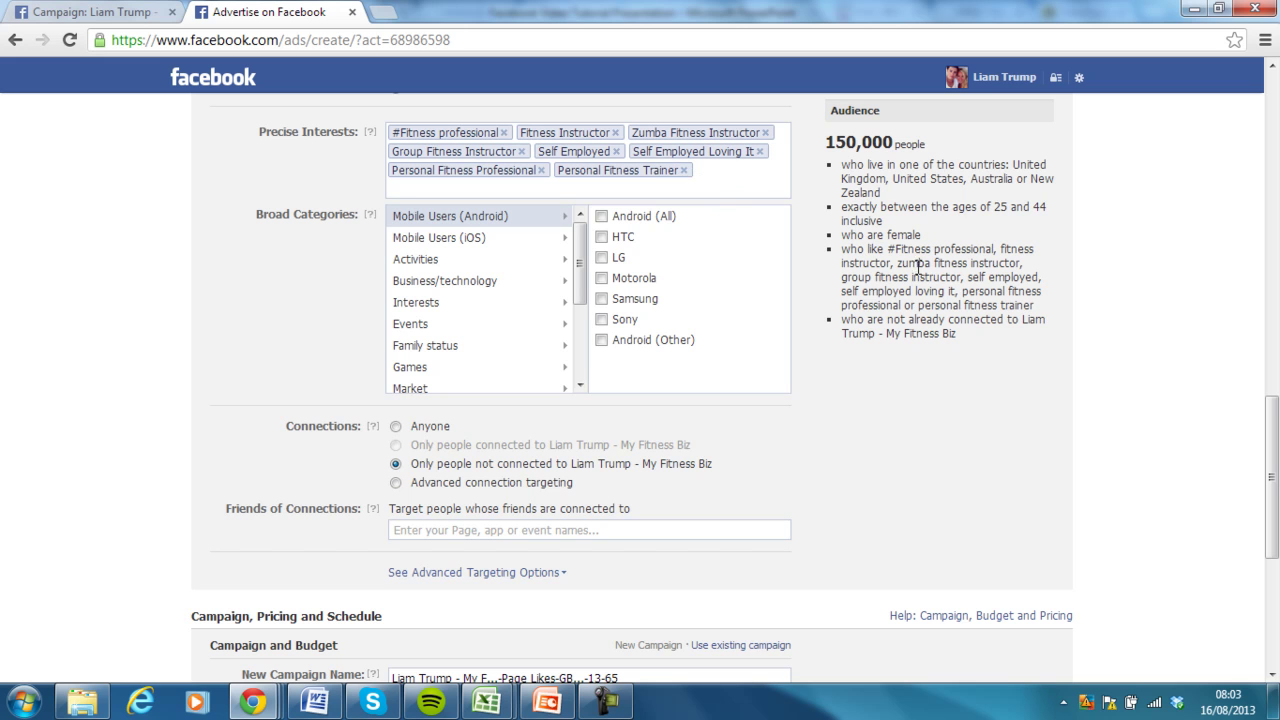
pyautogui.moveTo(1272, 466); pyautogui.dragTo(1276, 499)
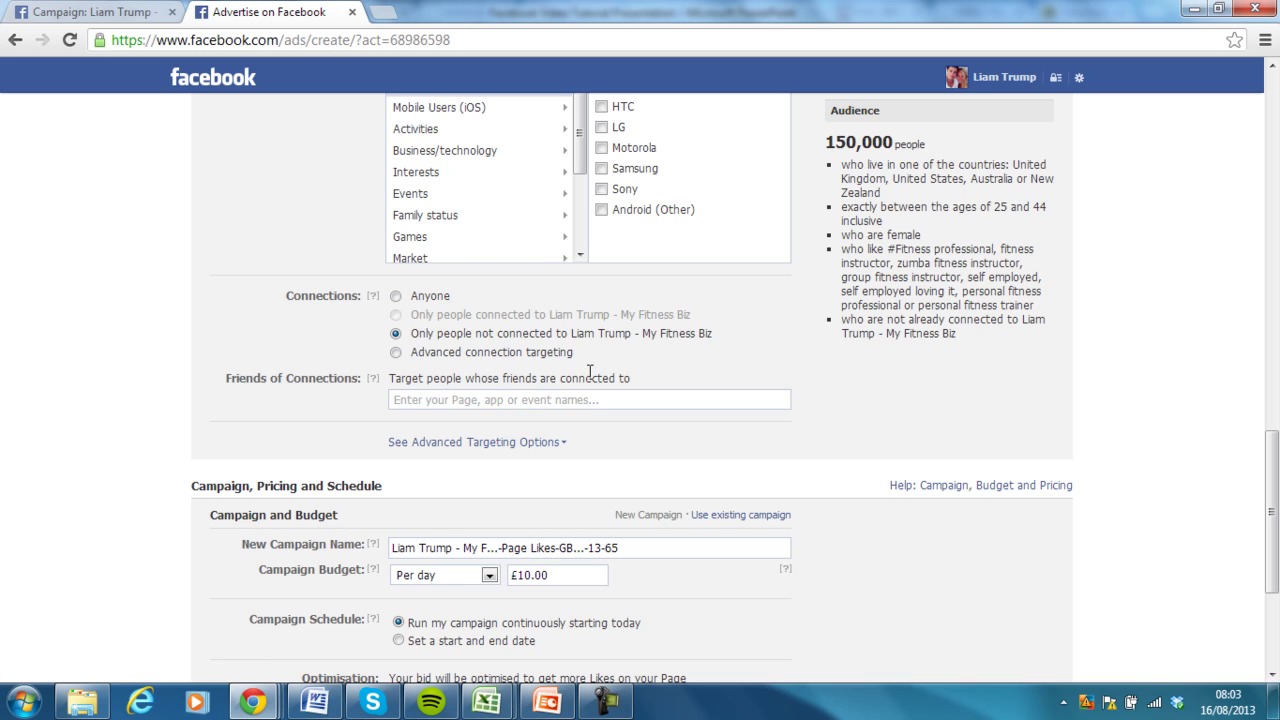
pyautogui.click(488, 361)
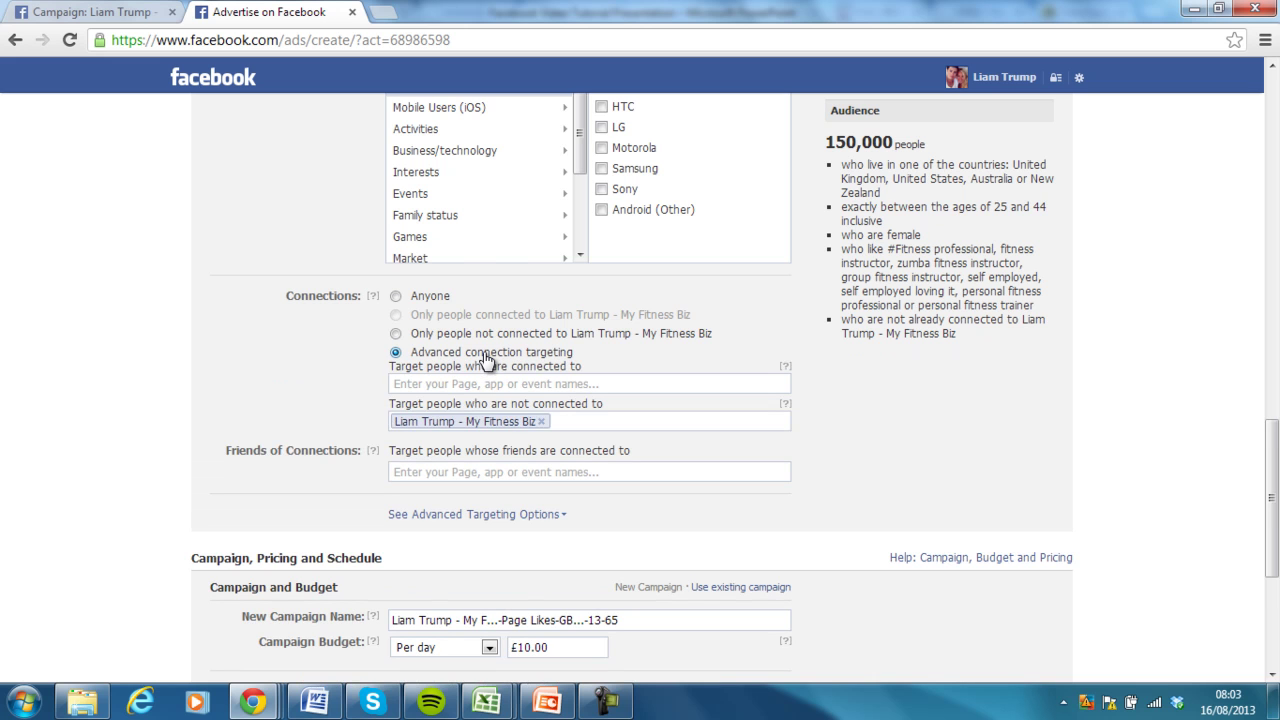
pyautogui.click(462, 383)
pyautogui.click(396, 334)
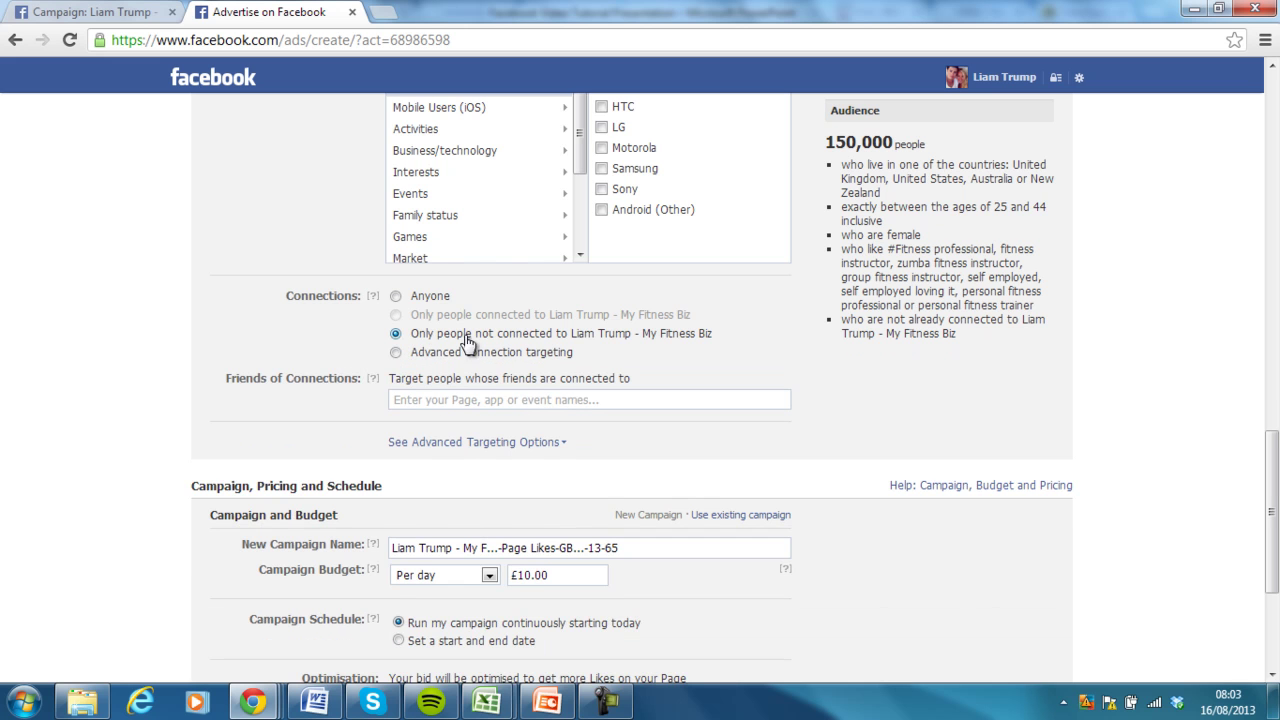
# - Replace the new campaign's default name with MFB
pyautogui.moveTo(1271, 517); pyautogui.dragTo(1271, 571)
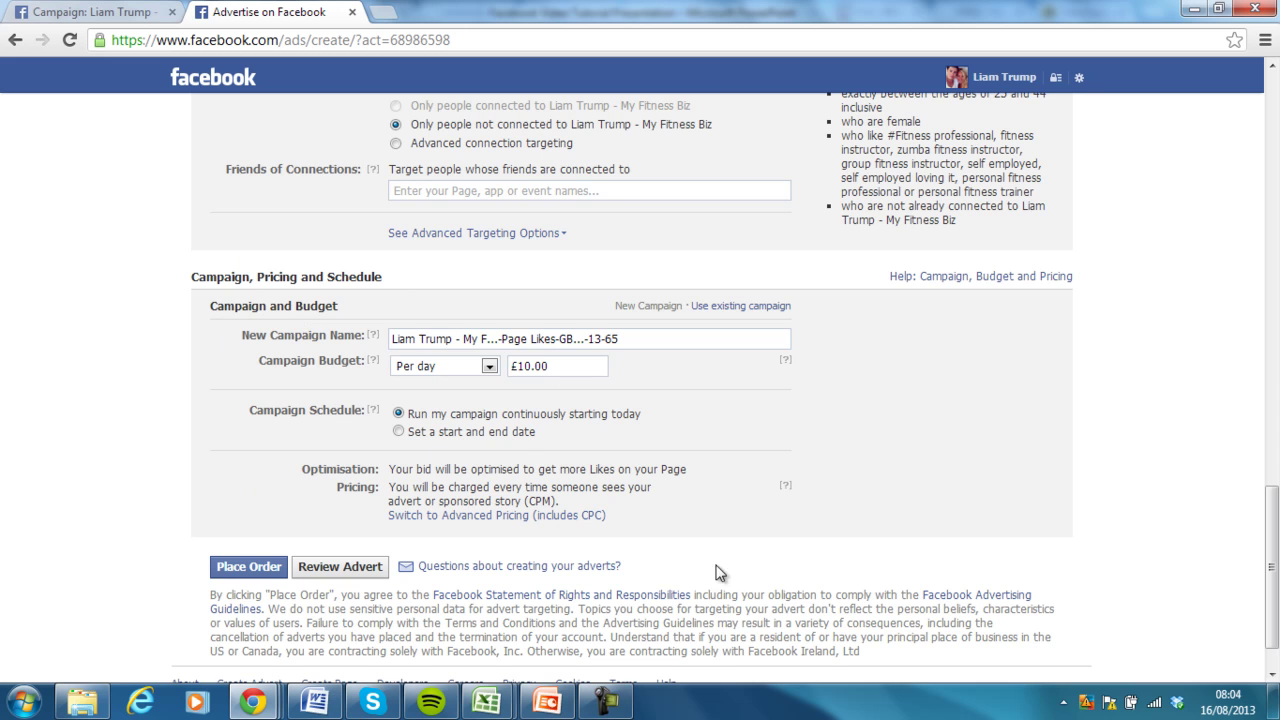
pyautogui.scroll(-1, 1040, 500)
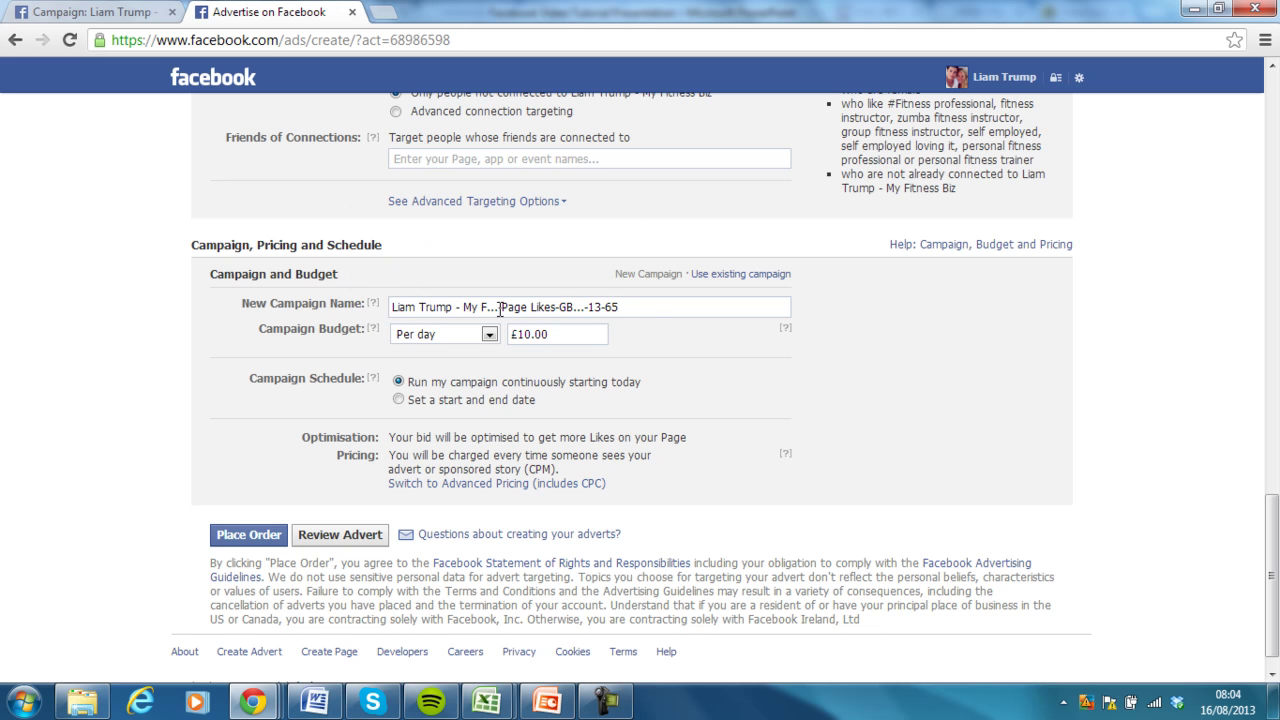
pyautogui.tripleClick(653, 312)
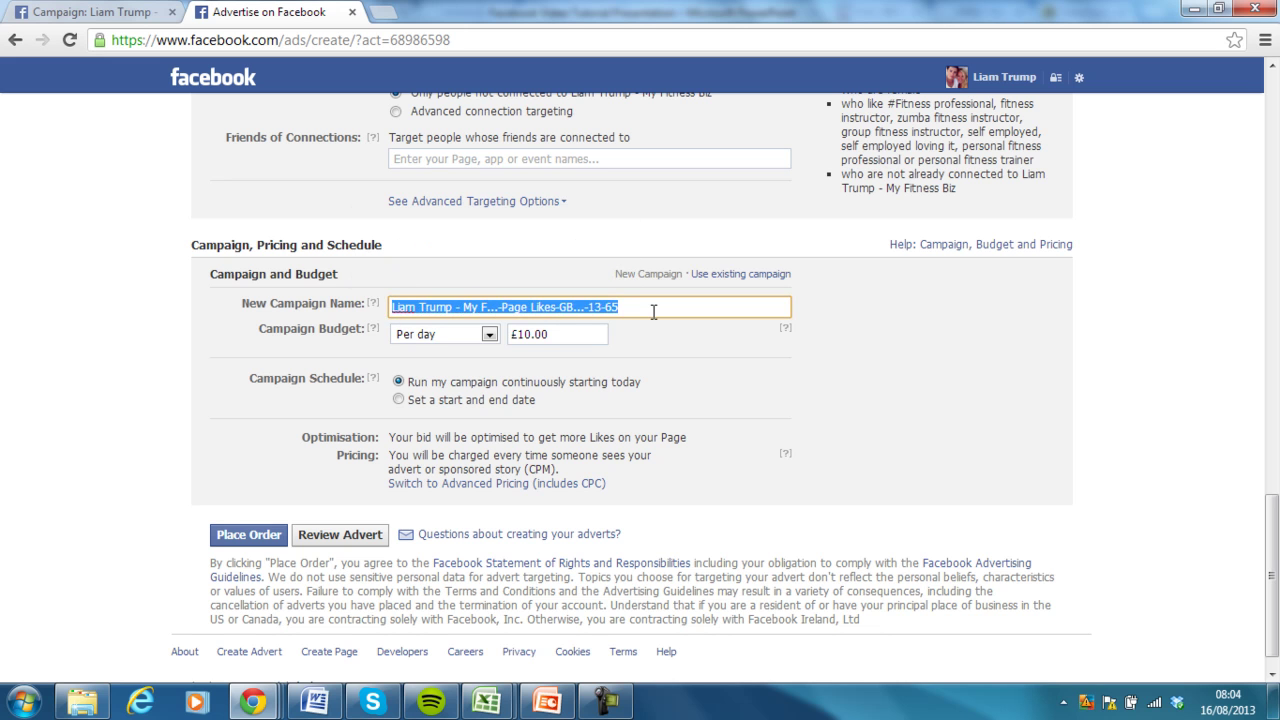
pyautogui.write('MFB')
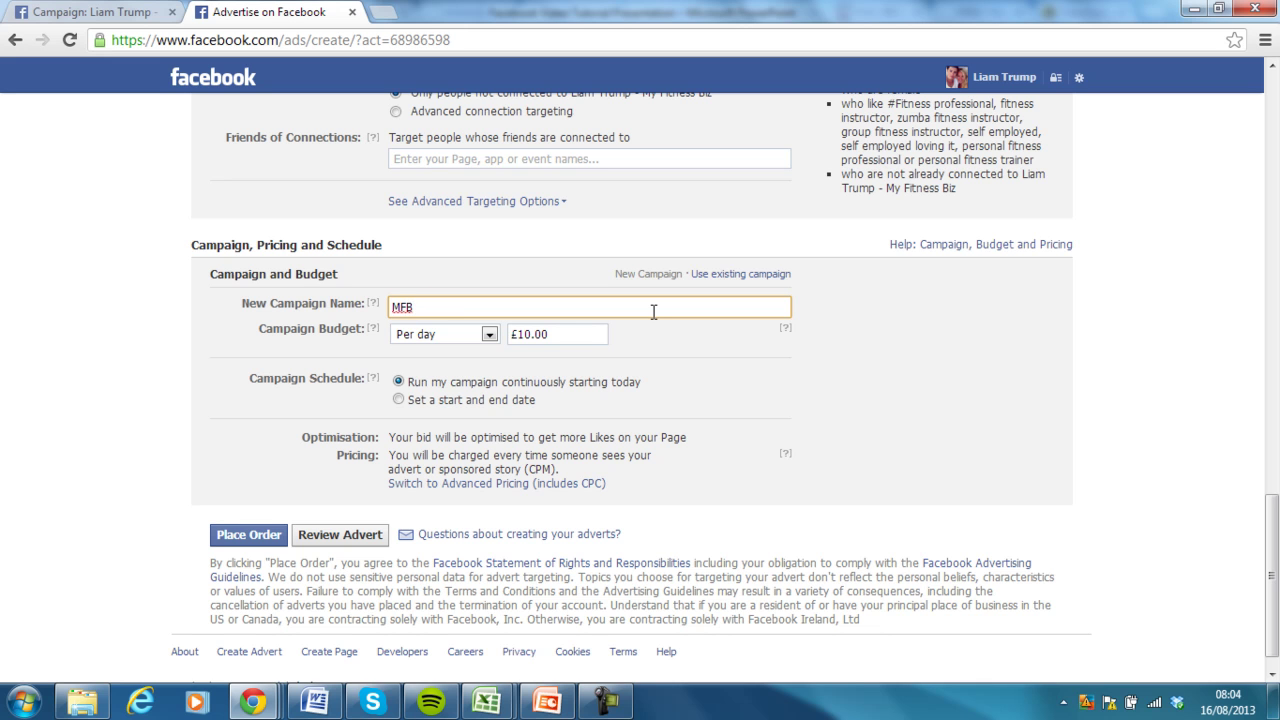
# - Complete the campaign name as "MFB Advert 2 Test - Question Asked In Headline" and set its budget to £3.00 per day
pyautogui.write(' Advert 2 Test - Question Asked In Headline')
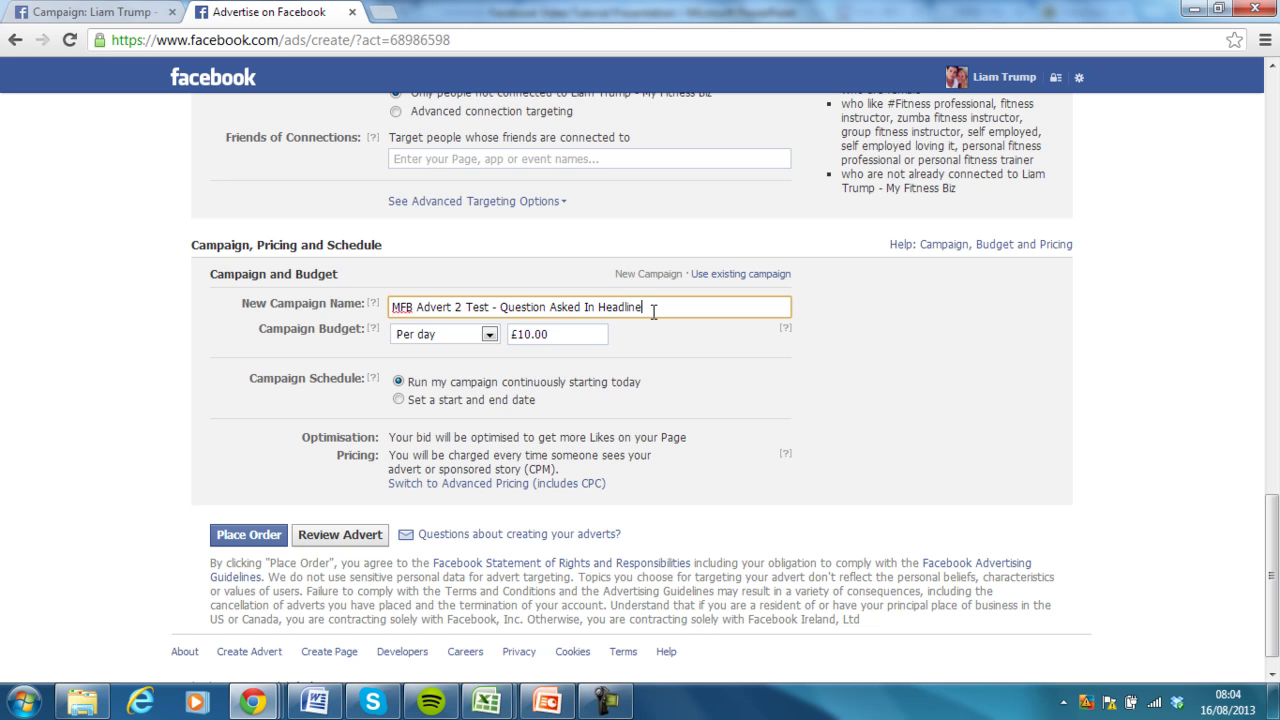
pyautogui.click(922, 281)
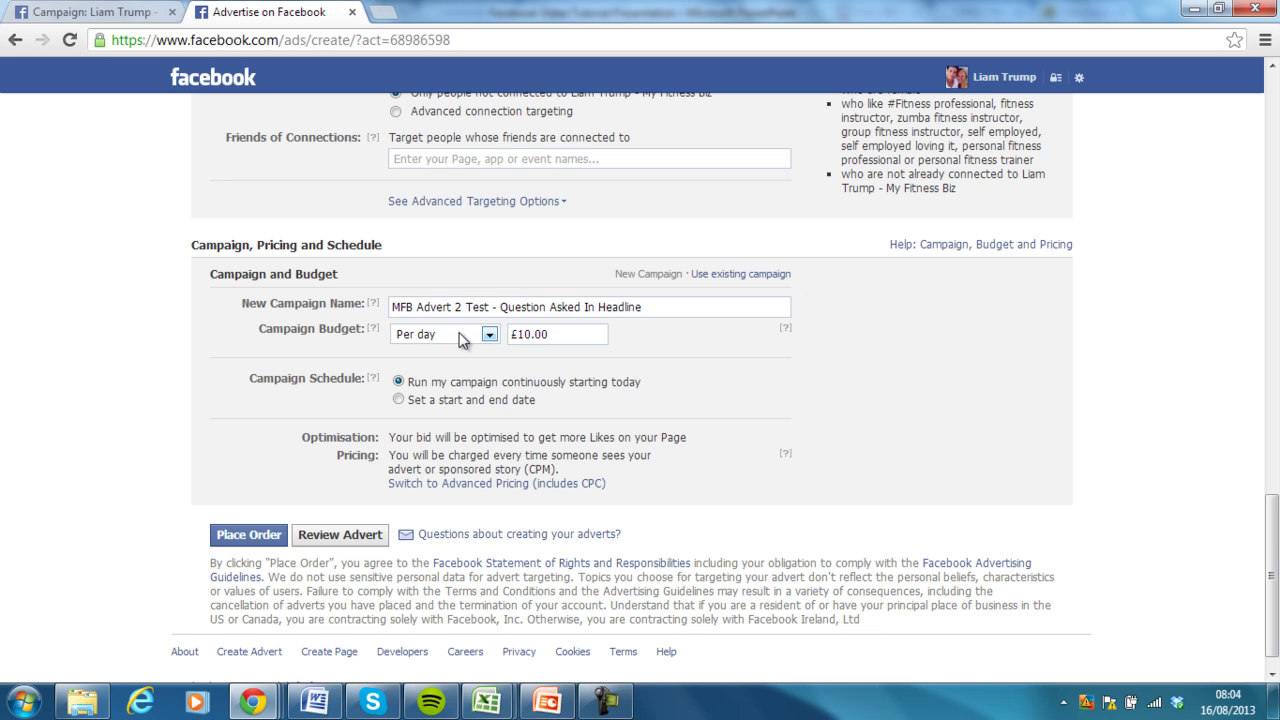
pyautogui.click(462, 338)
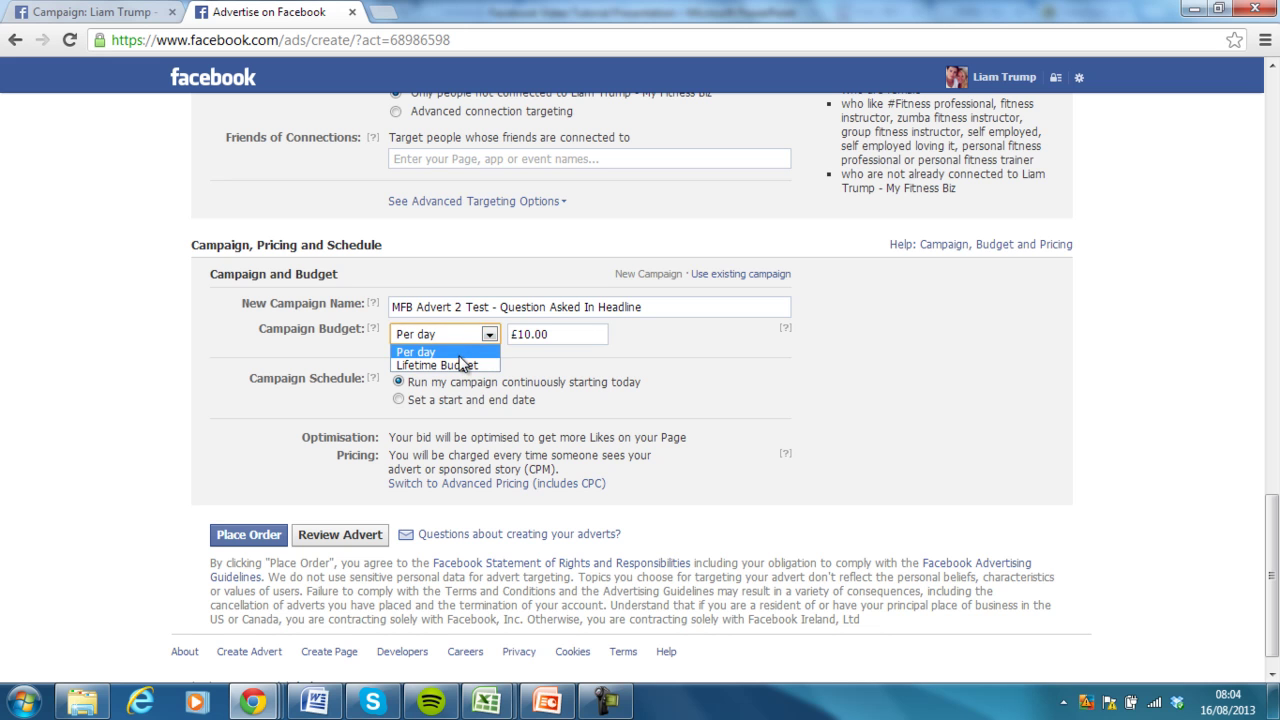
pyautogui.click(456, 350)
pyautogui.click(533, 337)
pyautogui.doubleClick(534, 337)
pyautogui.write('3')
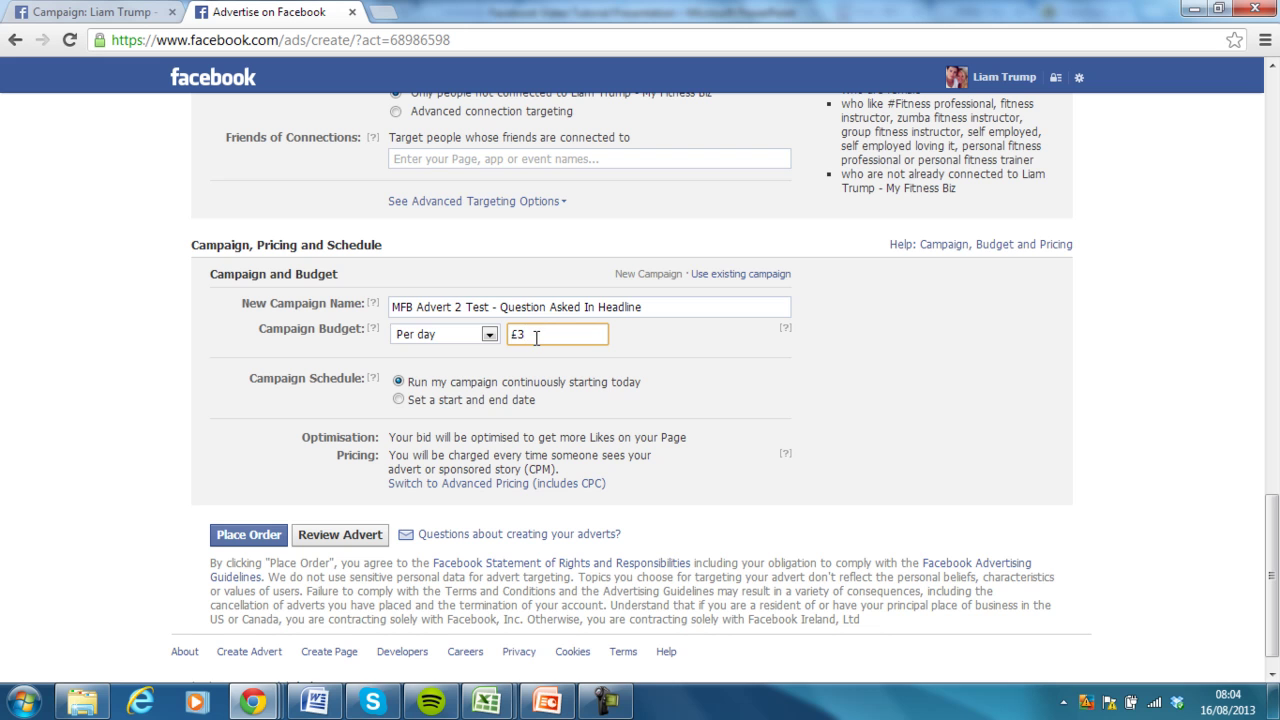
pyautogui.write('.00')
pyautogui.click(652, 331)
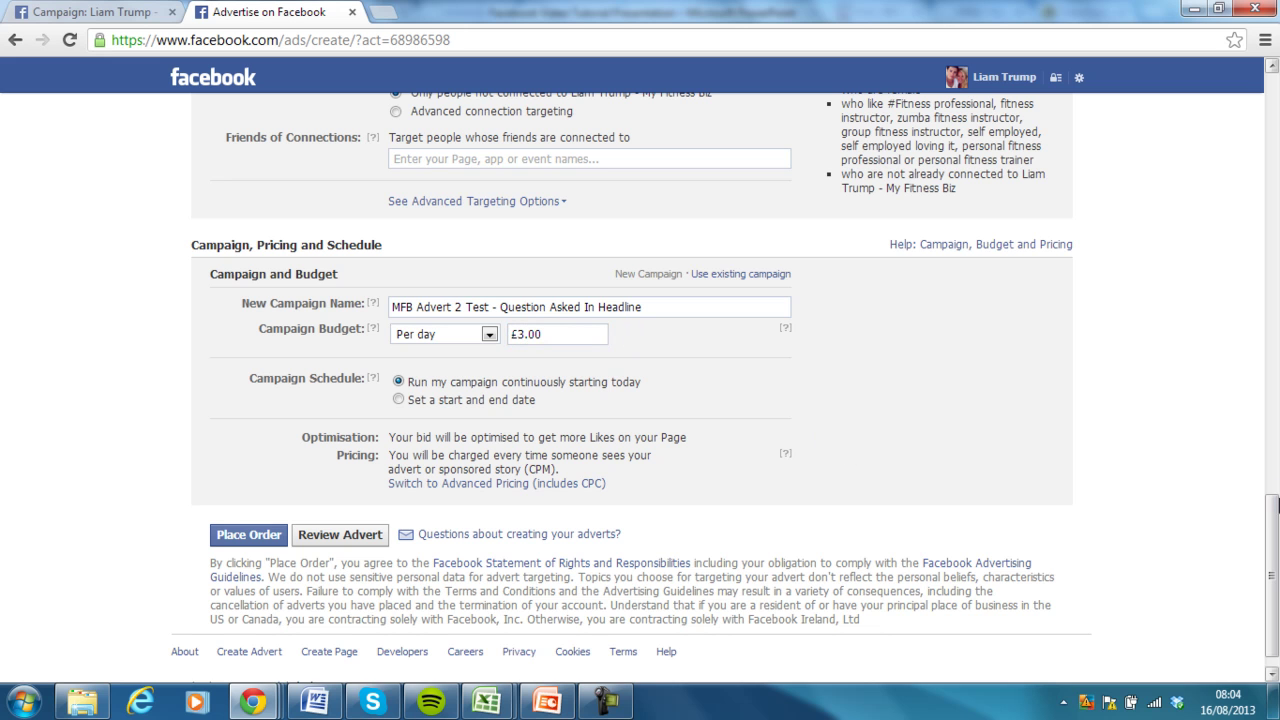
# - Schedule the campaign with a start and end date, and set the end date to 18/8/2013
pyautogui.scroll(-1, 1277, 505)
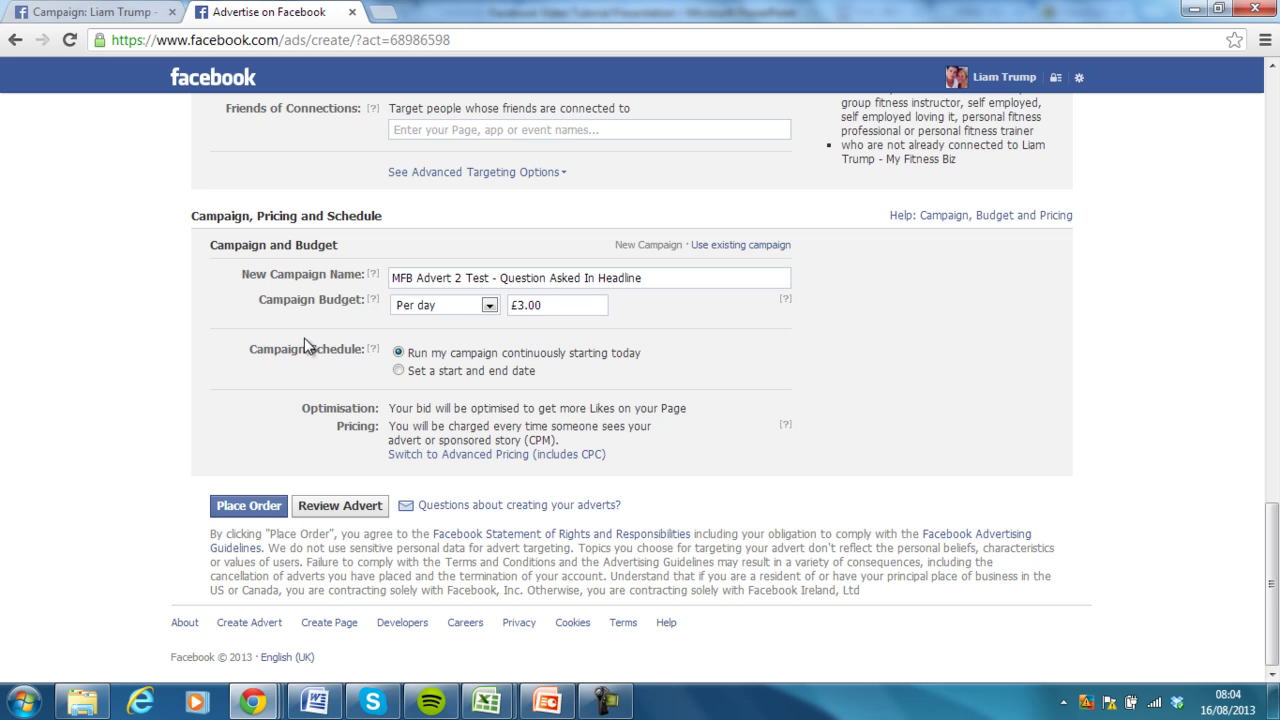
pyautogui.moveTo(393, 362)
pyautogui.click(470, 372)
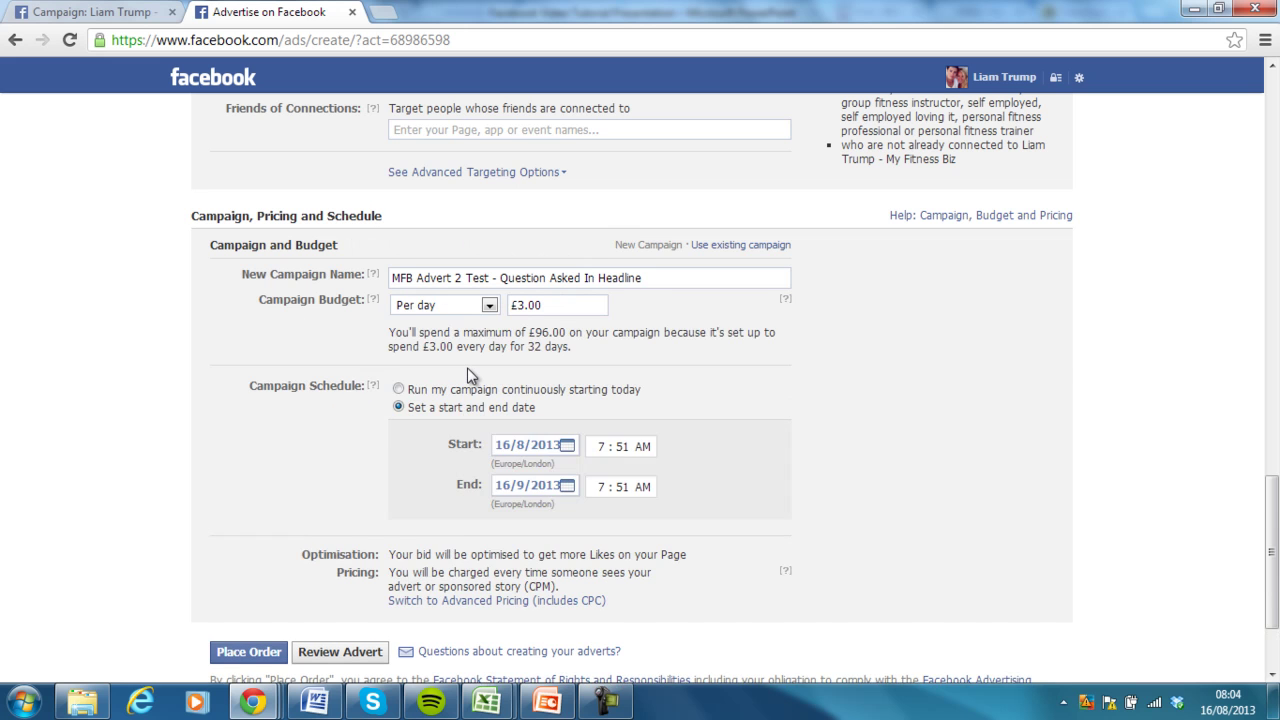
pyautogui.click(535, 490)
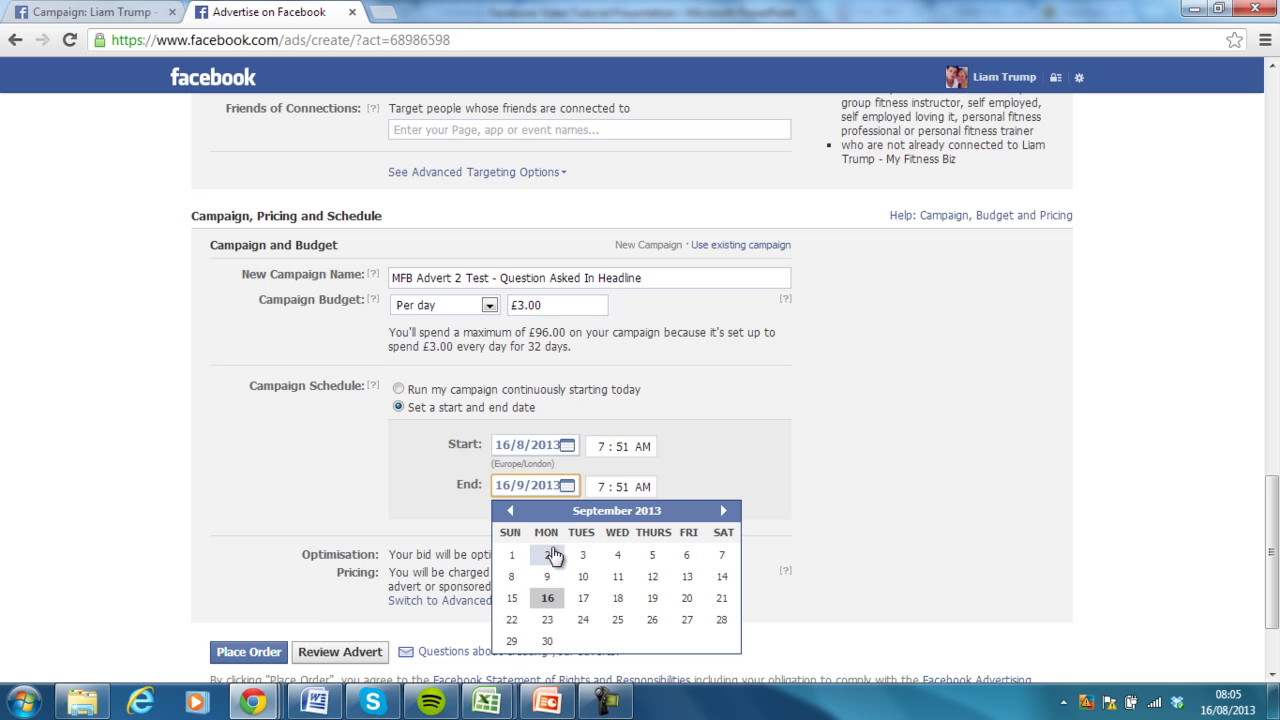
pyautogui.click(508, 512)
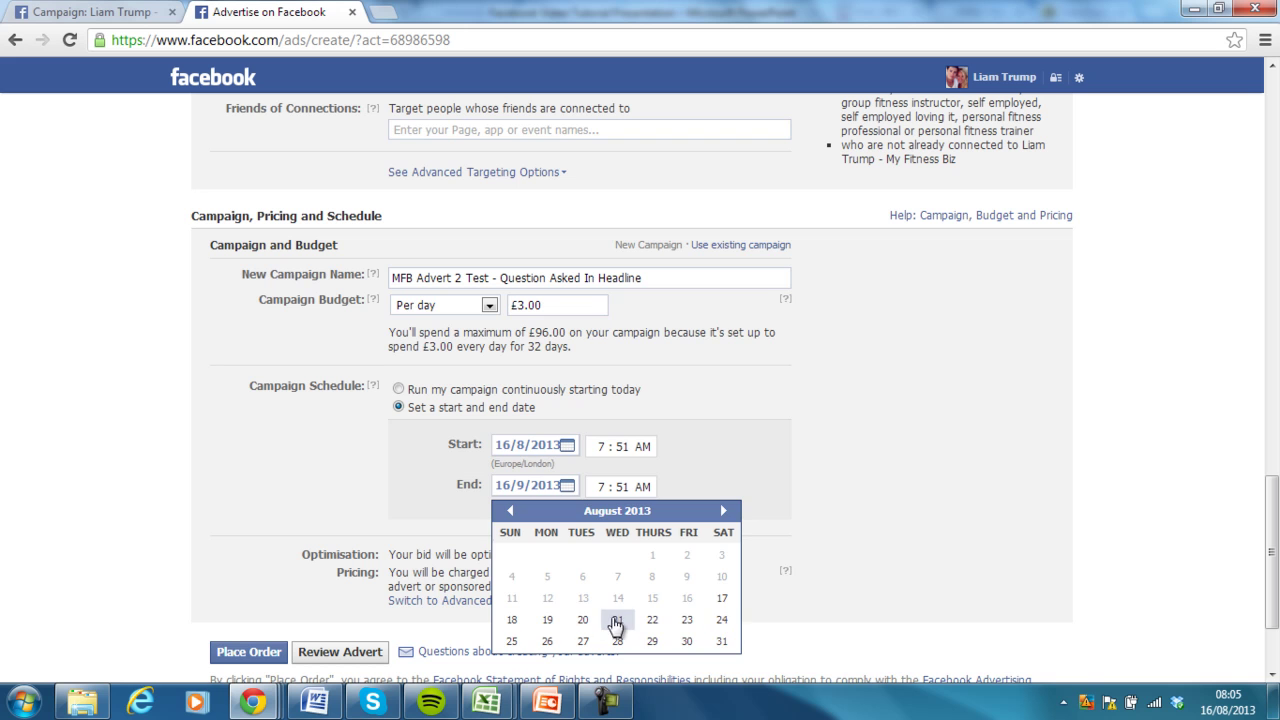
pyautogui.click(512, 619)
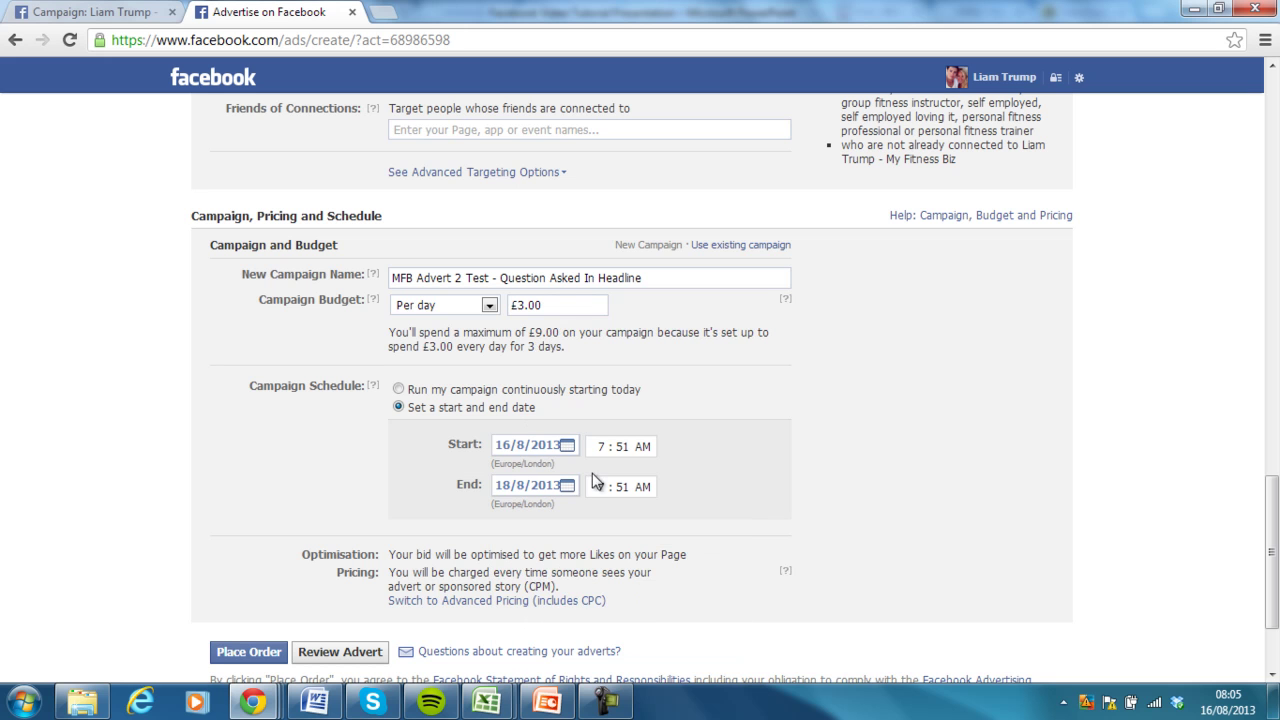
pyautogui.moveTo(529, 332); pyautogui.dragTo(558, 340)
pyautogui.click(558, 343)
# - Show the advanced pricing options, keep the bid optimised for more Page likes, and open the advert for review
pyautogui.moveTo(1274, 582); pyautogui.dragTo(1276, 620)
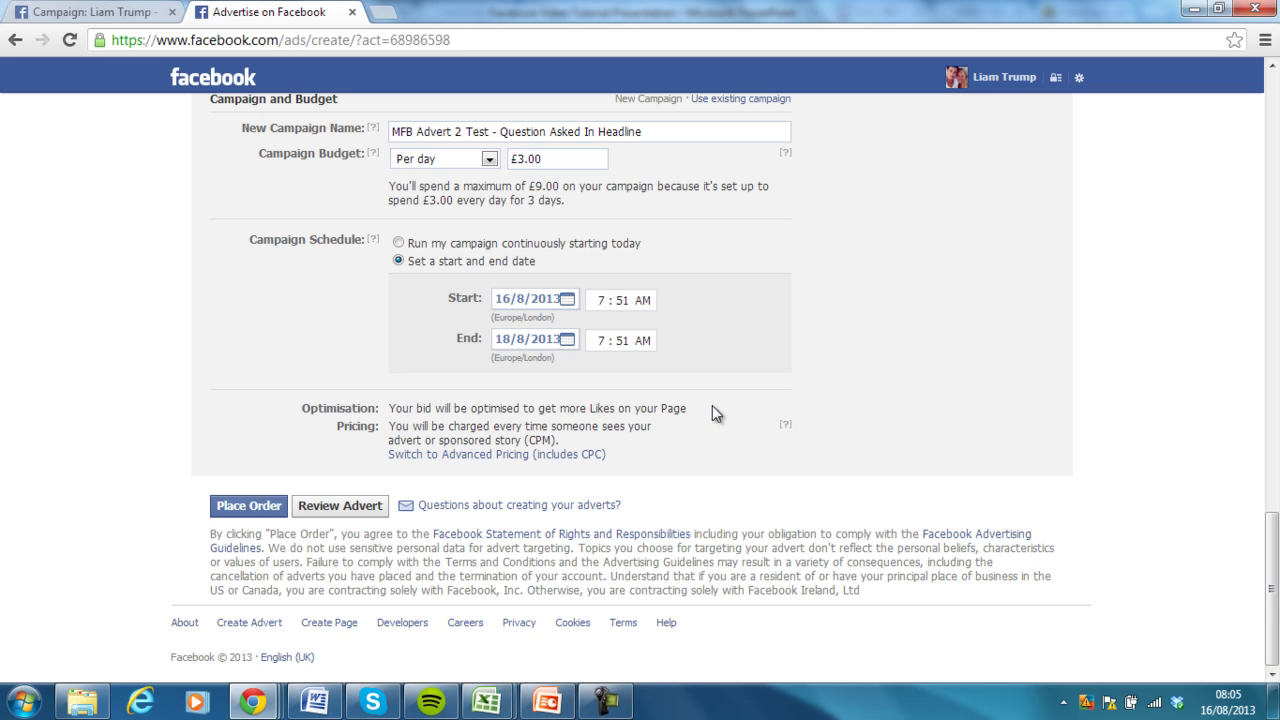
pyautogui.click(563, 455)
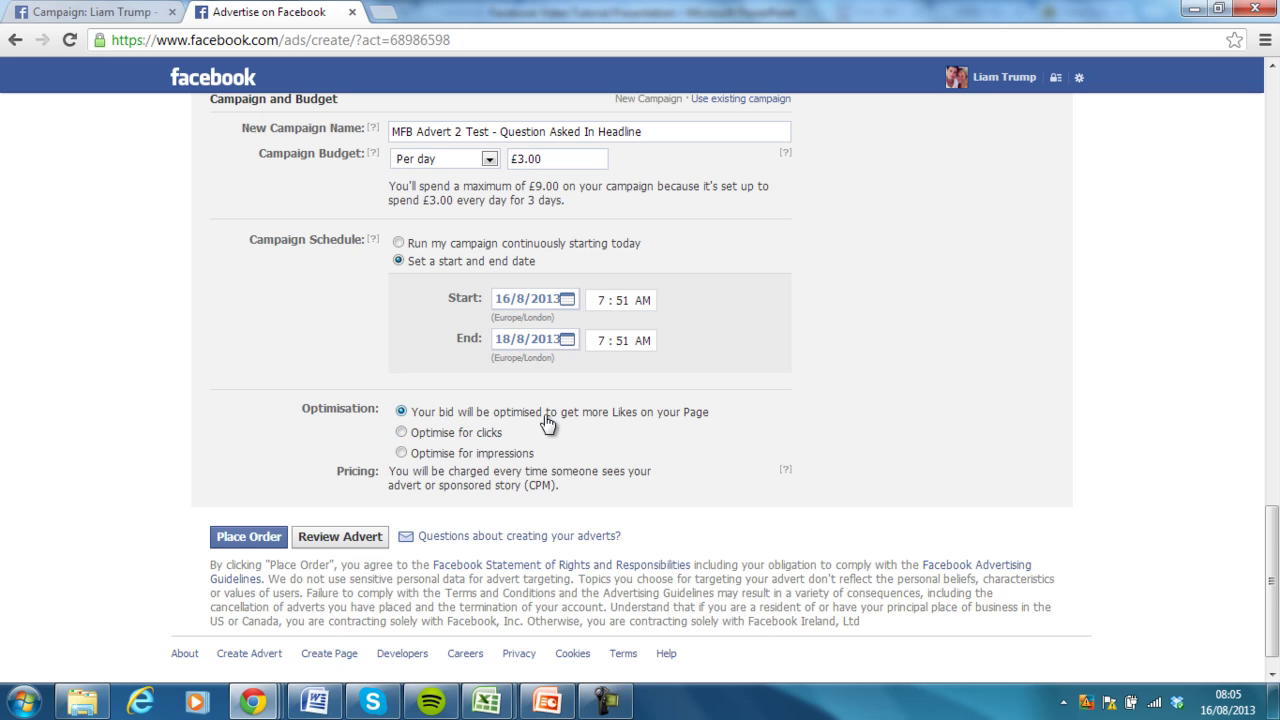
pyautogui.click(328, 538)
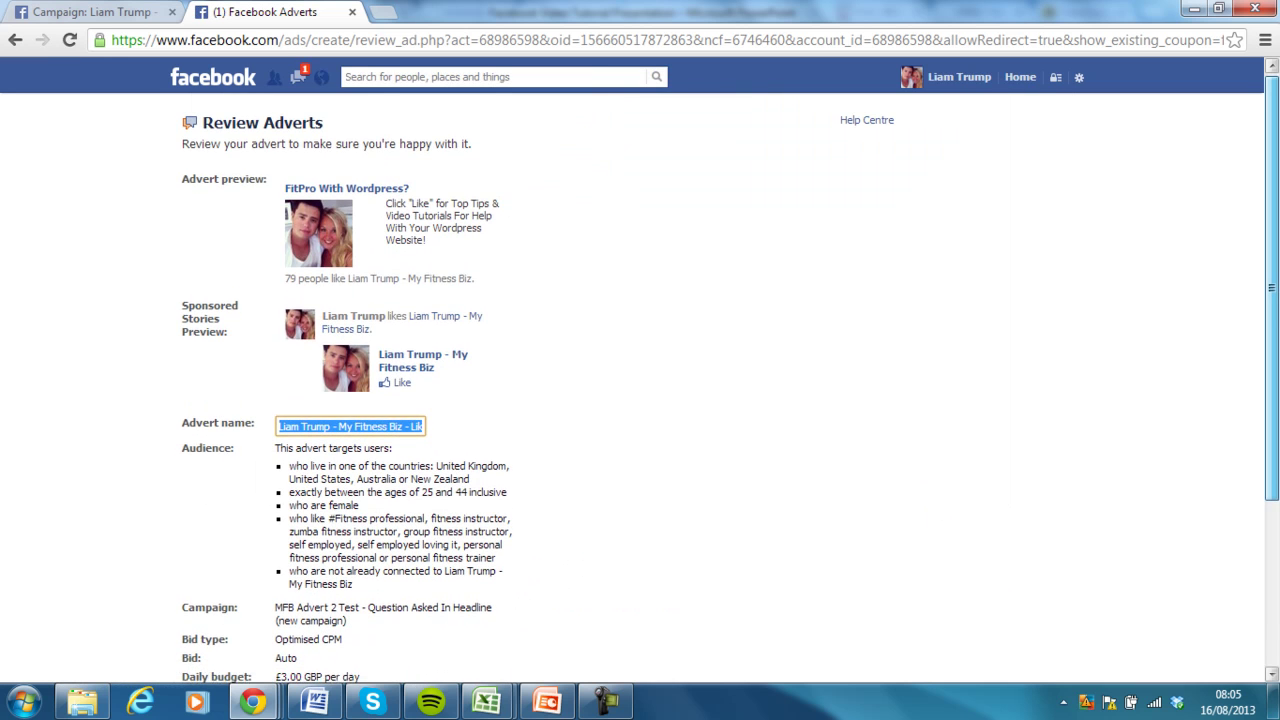
# - Check the advert's preview, audience, campaign, budget and duration in the review, and place the order
pyautogui.moveTo(1273, 282); pyautogui.dragTo(1273, 316)
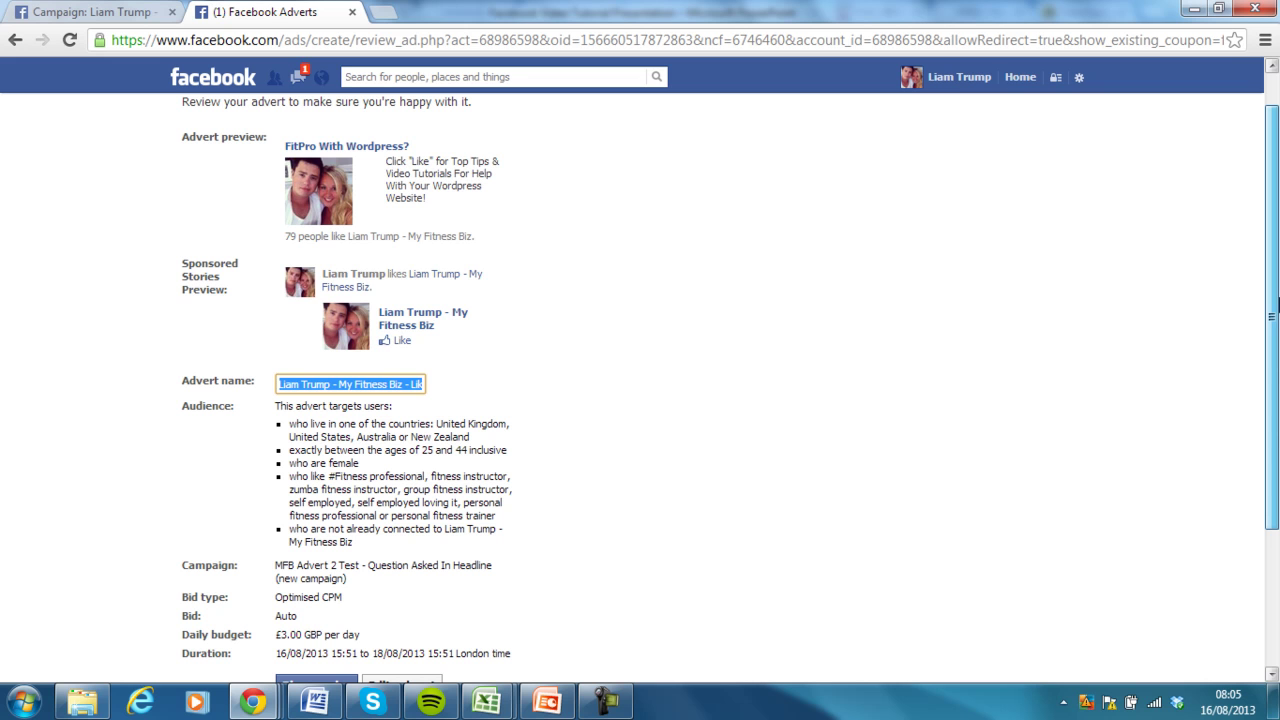
pyautogui.moveTo(1273, 316); pyautogui.dragTo(1276, 262)
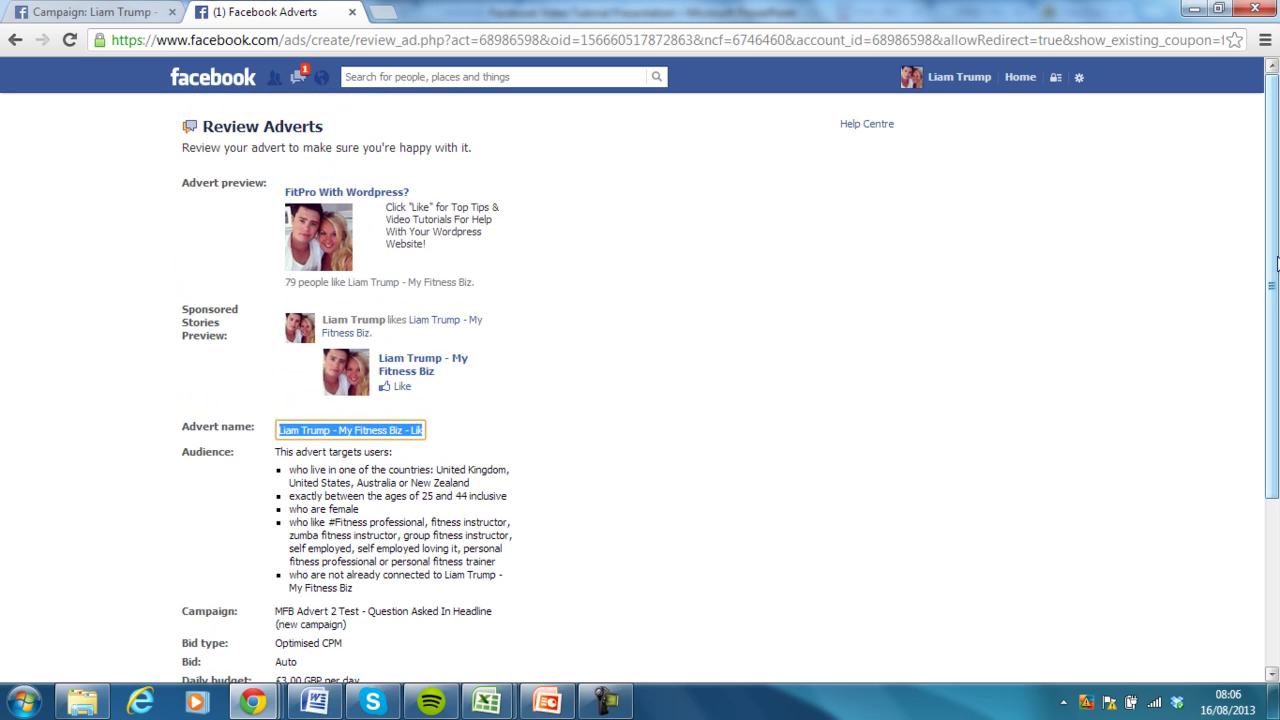
pyautogui.moveTo(1276, 465); pyautogui.dragTo(1276, 470)
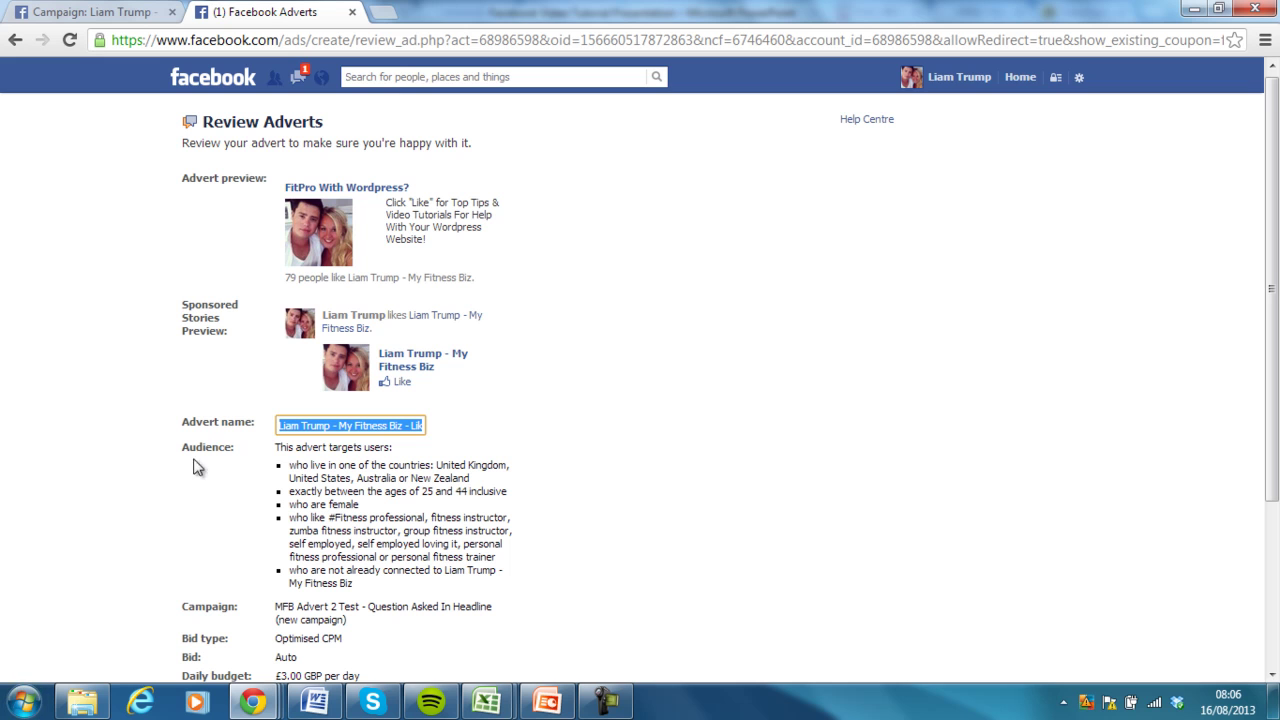
pyautogui.moveTo(1277, 240); pyautogui.dragTo(1277, 313)
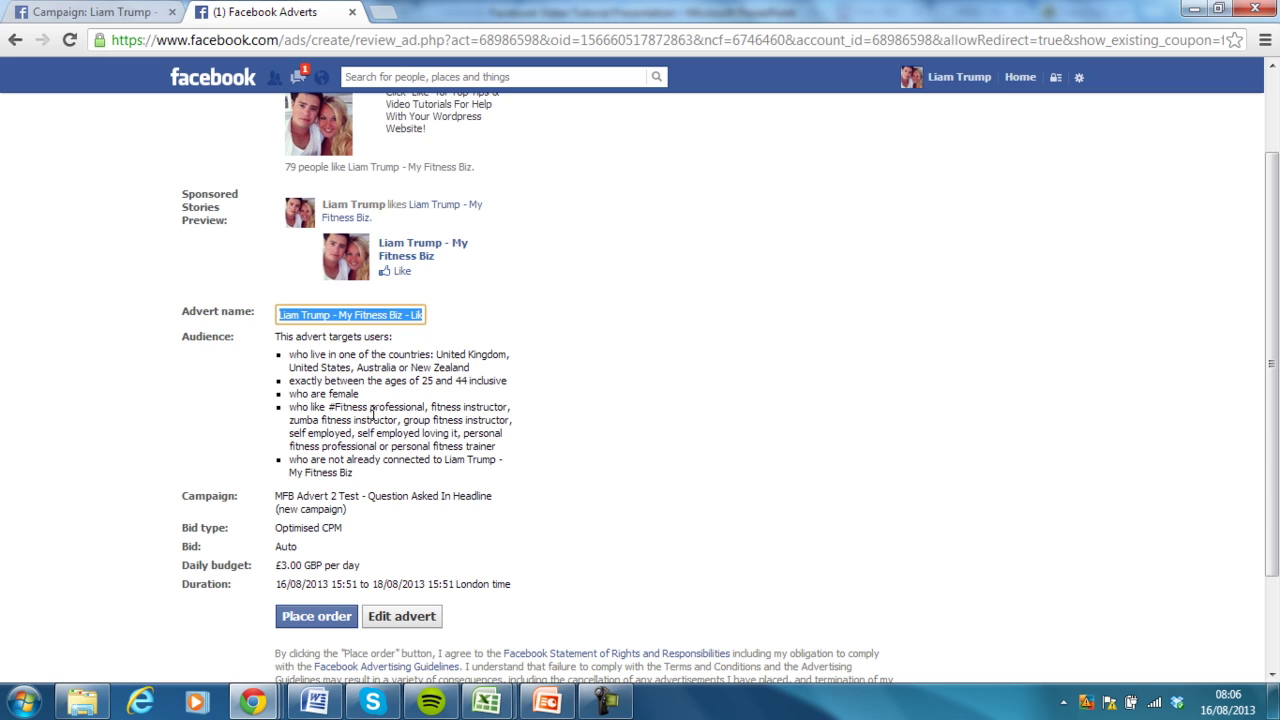
pyautogui.click(334, 620)
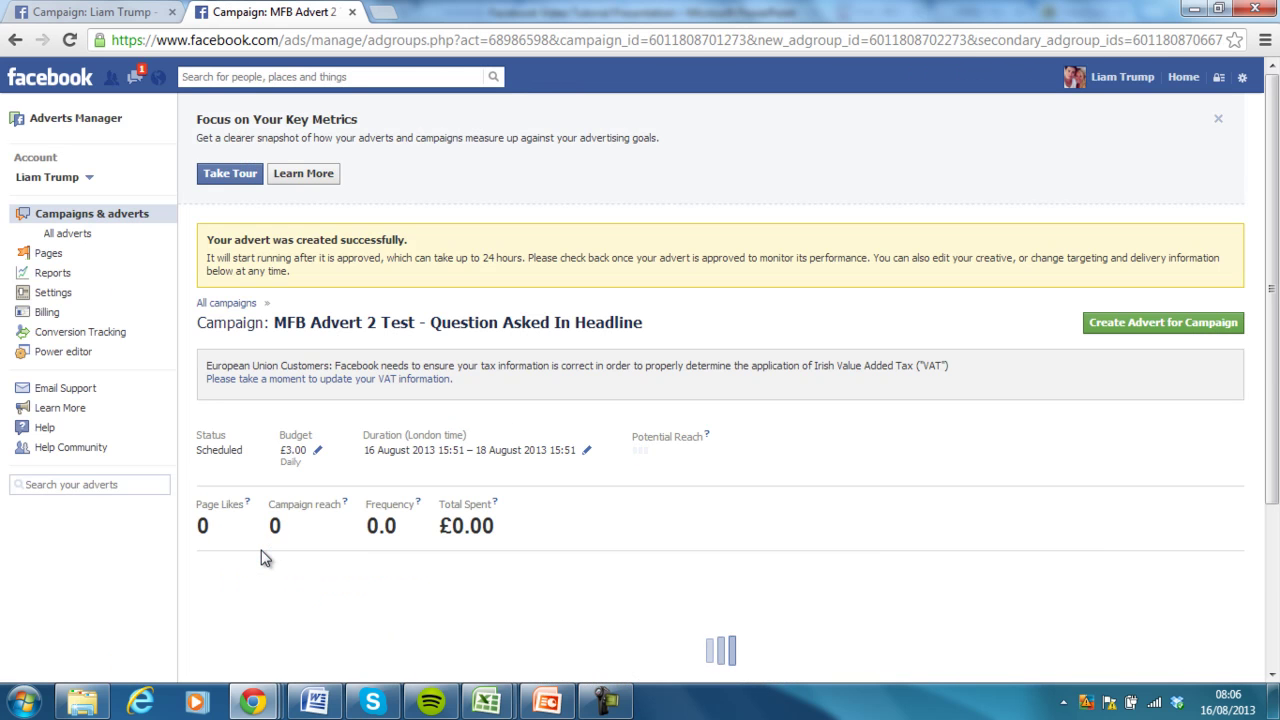
# - Examine the new campaign's status, budget, duration, performance figures and the advert's preview and targeting
pyautogui.scroll(-5, 691, 286)
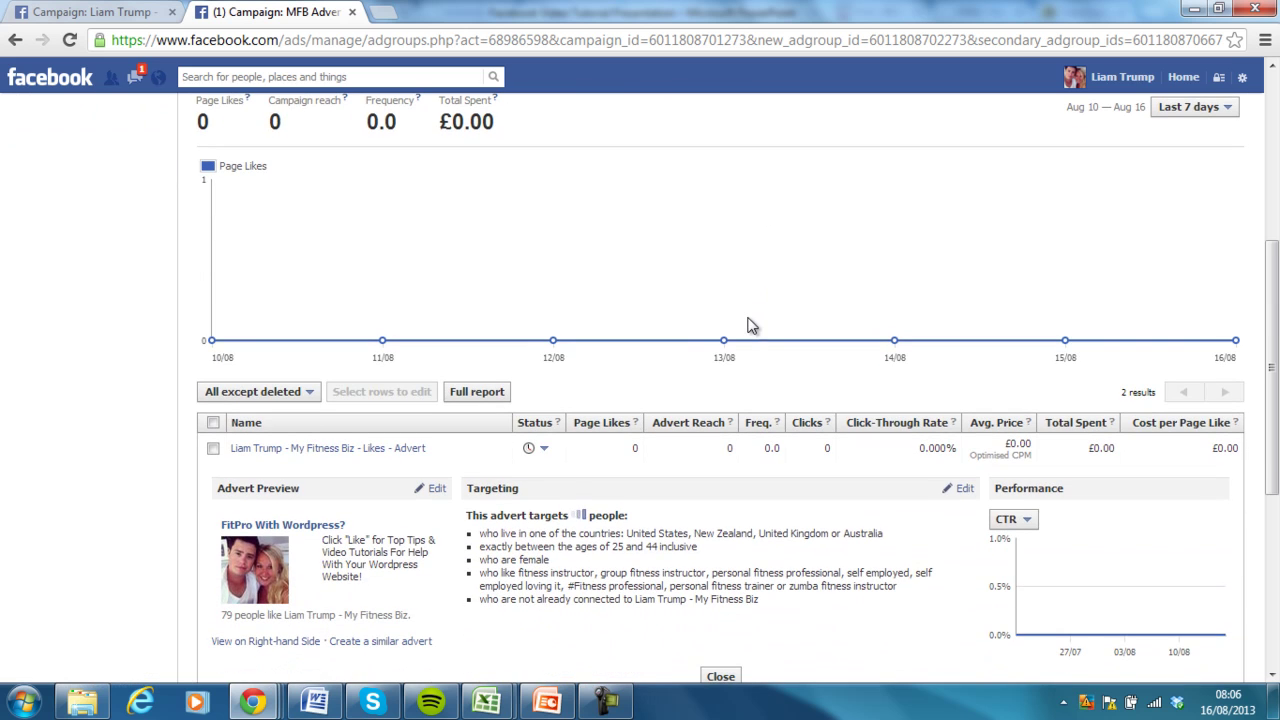
pyautogui.moveTo(1275, 399); pyautogui.dragTo(1275, 284)
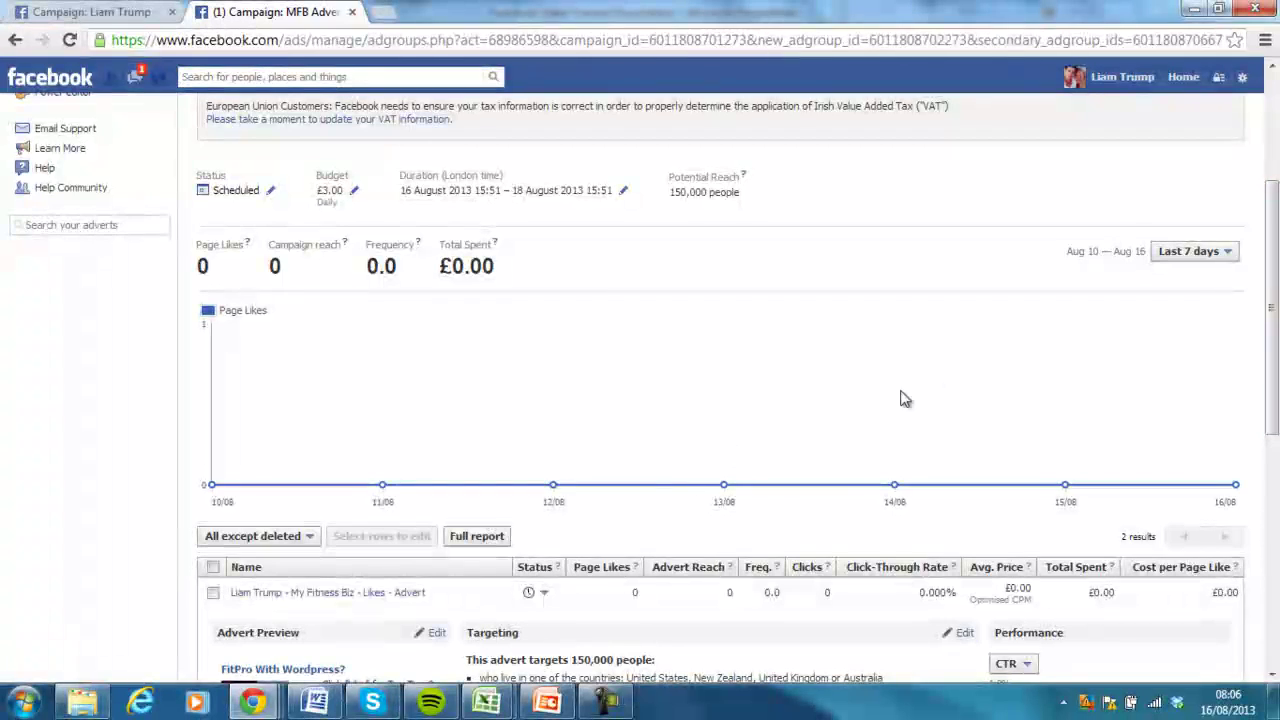
pyautogui.moveTo(540, 594)
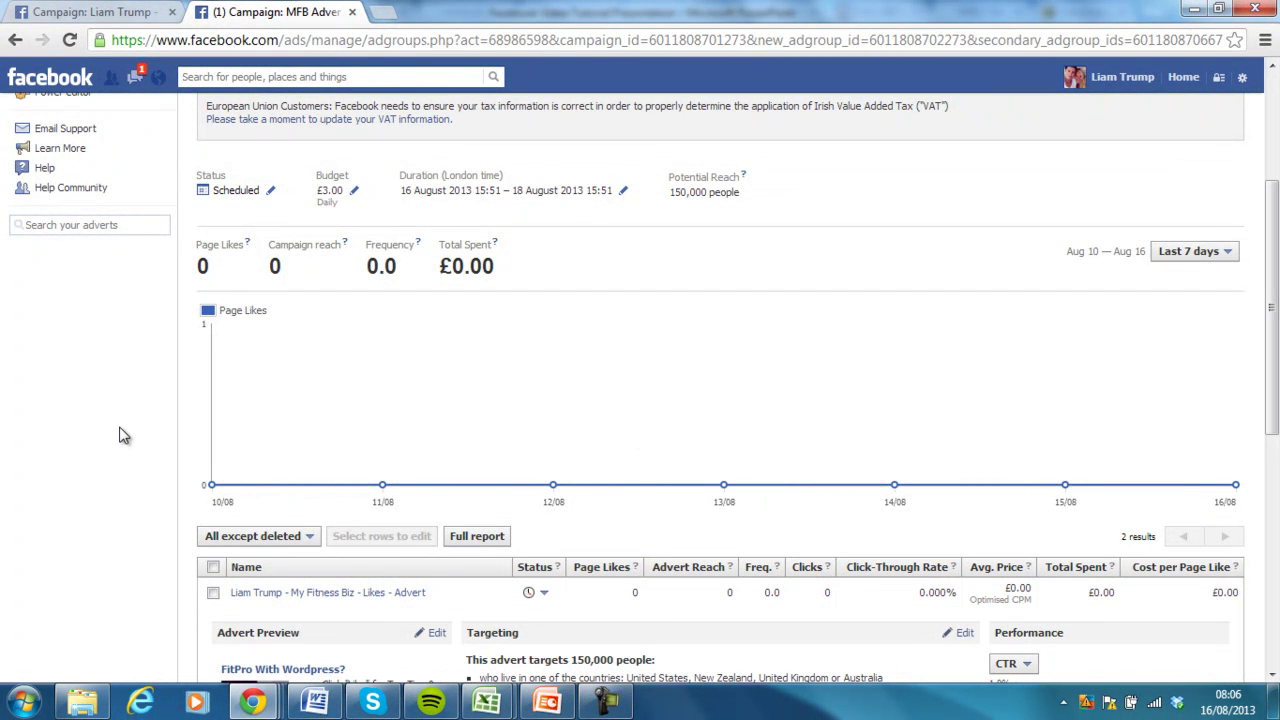
pyautogui.moveTo(1275, 437); pyautogui.dragTo(1277, 510)
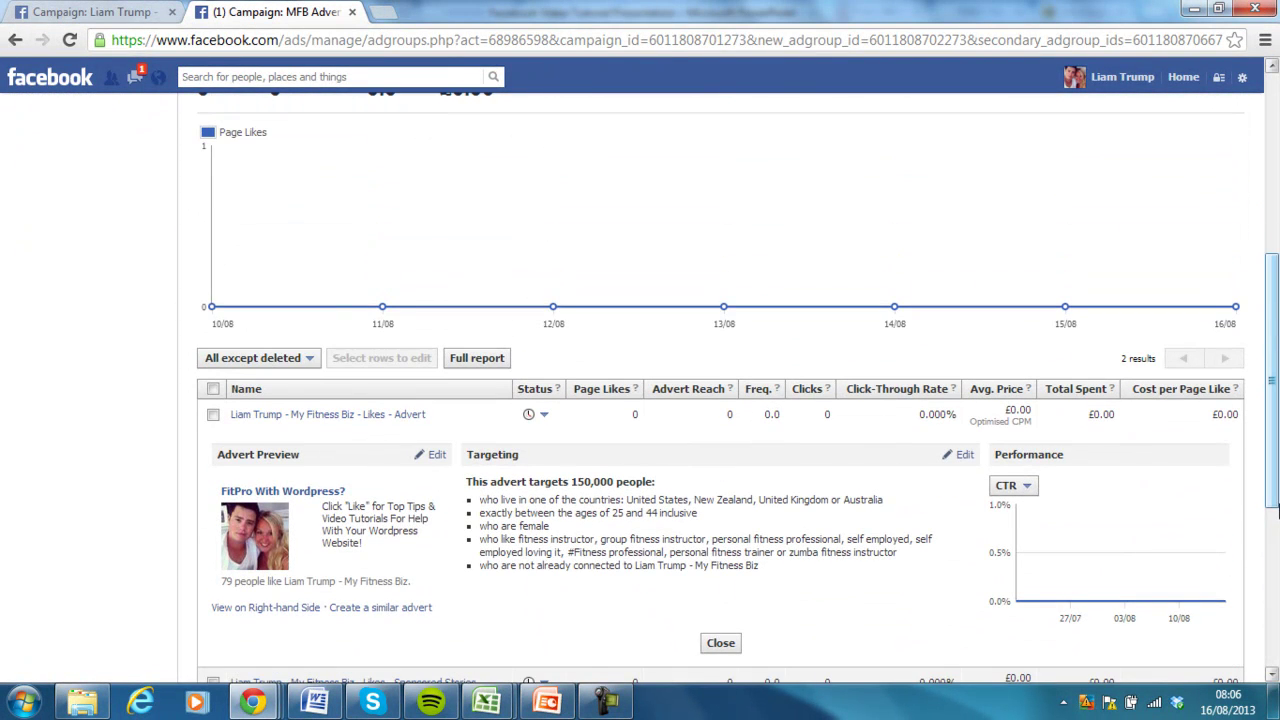